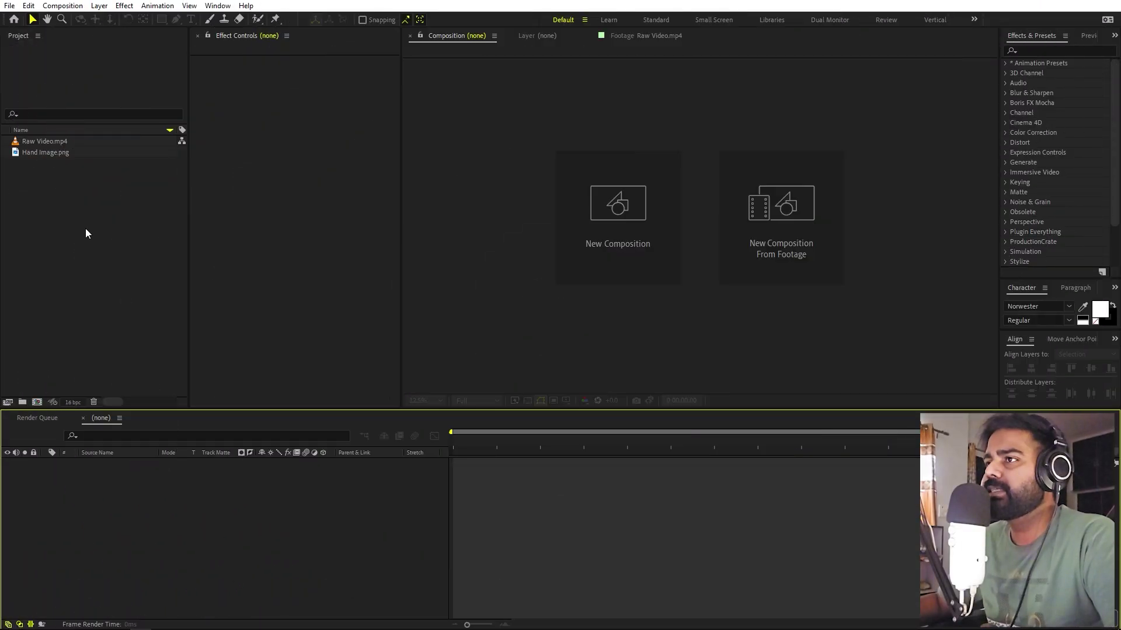
- Preview the Raw Video.mp4 footage by scrubbing through it, and return to the empty composition view
double_click(49, 142)
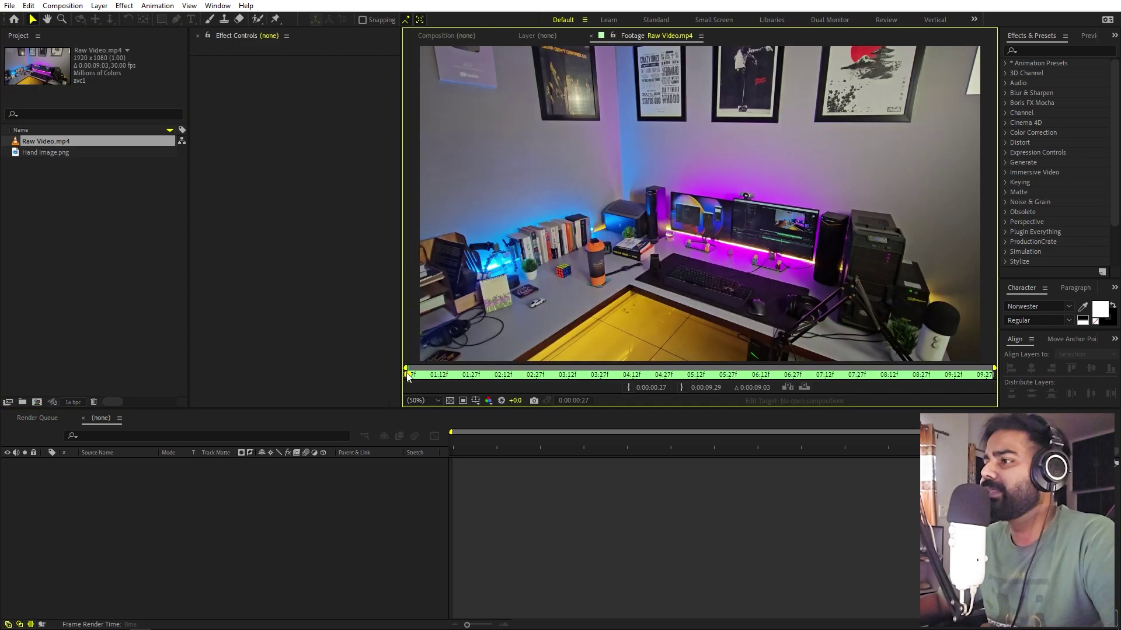
drag(406, 376, 768, 378)
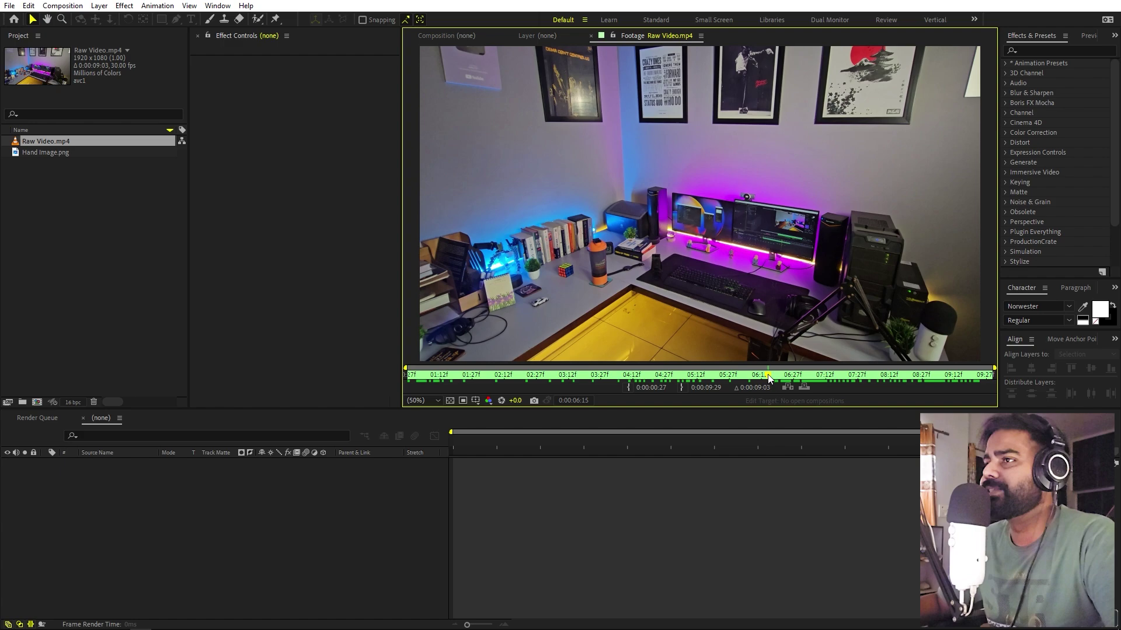
click(158, 299)
click(461, 35)
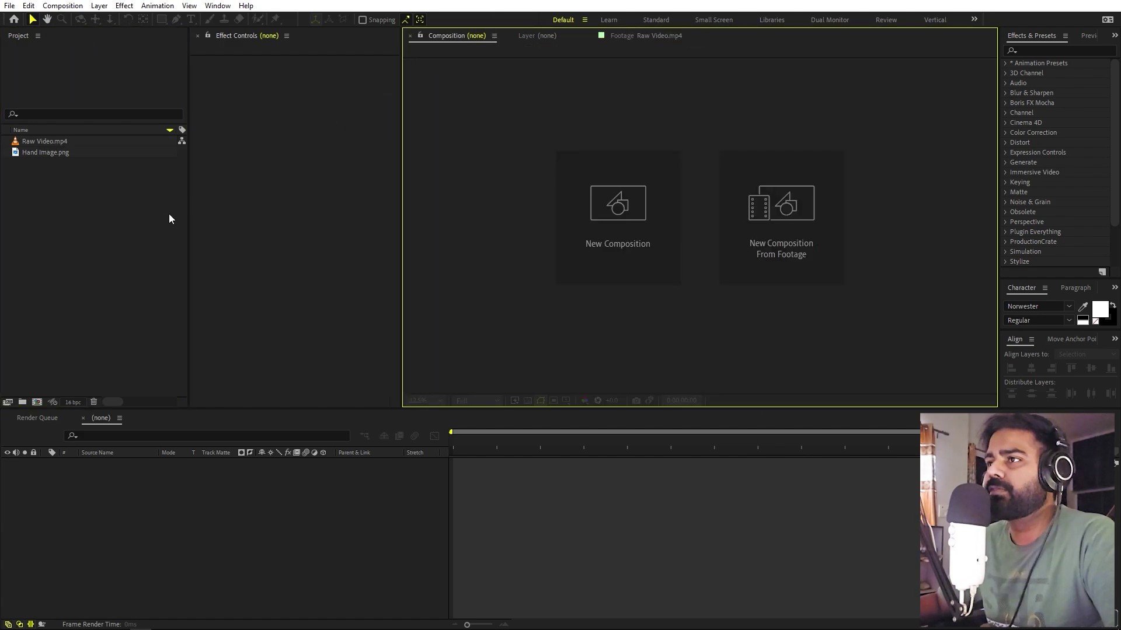
- Preview the Hand Image.png footage and return to the empty composition view
double_click(40, 152)
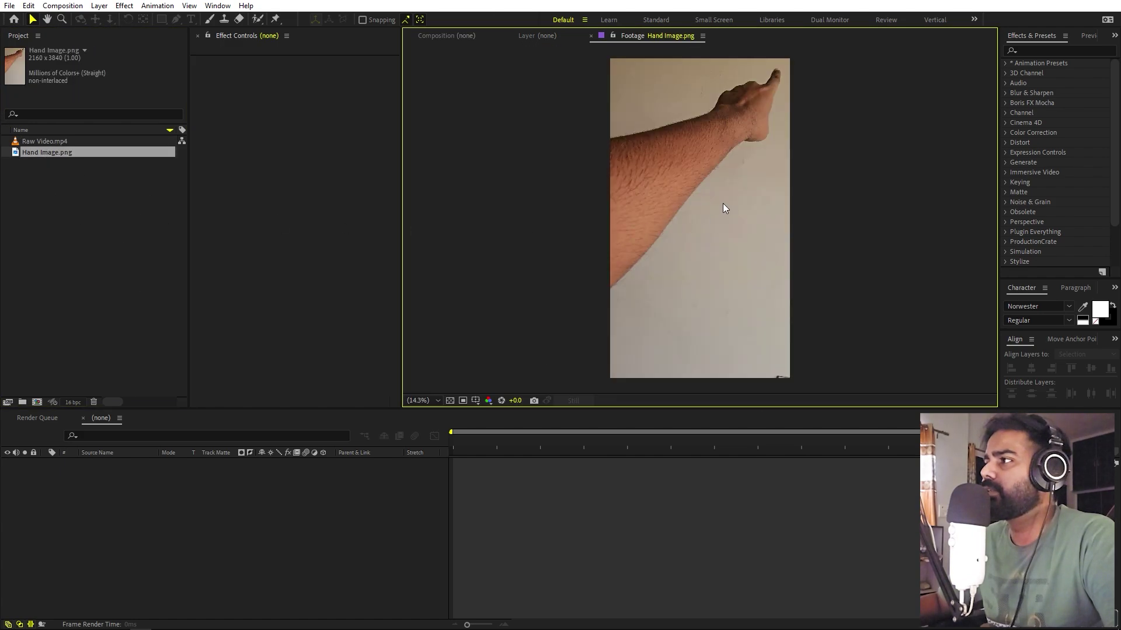
scroll(723, 204, down, 1)
drag(685, 178, 664, 204)
scroll(675, 210, up, 1)
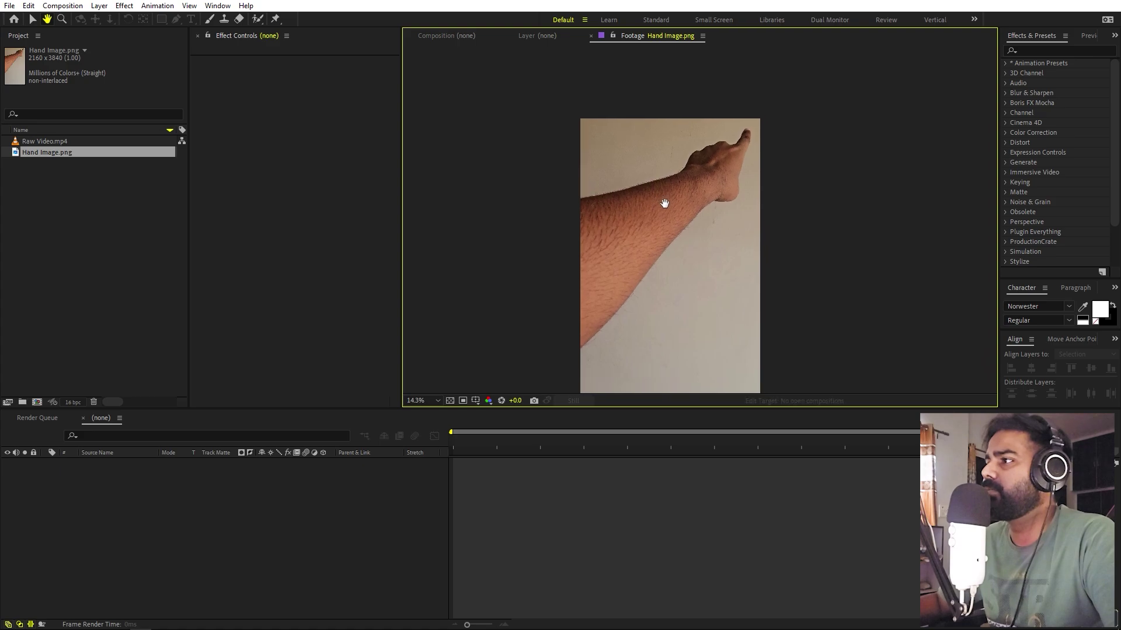
key(v)
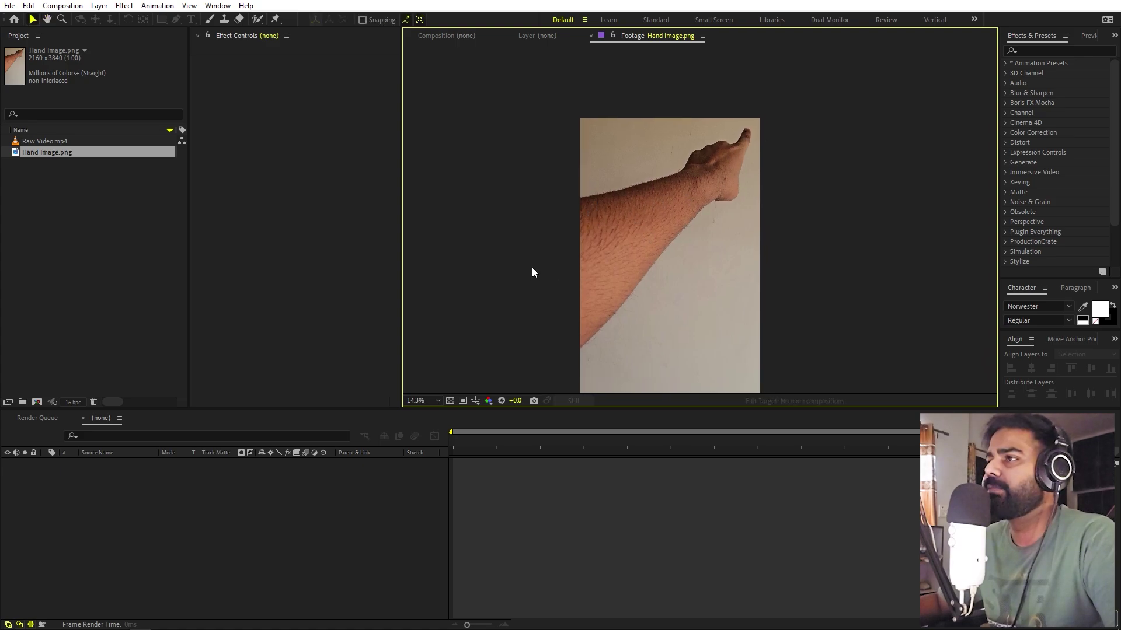
click(454, 35)
click(33, 268)
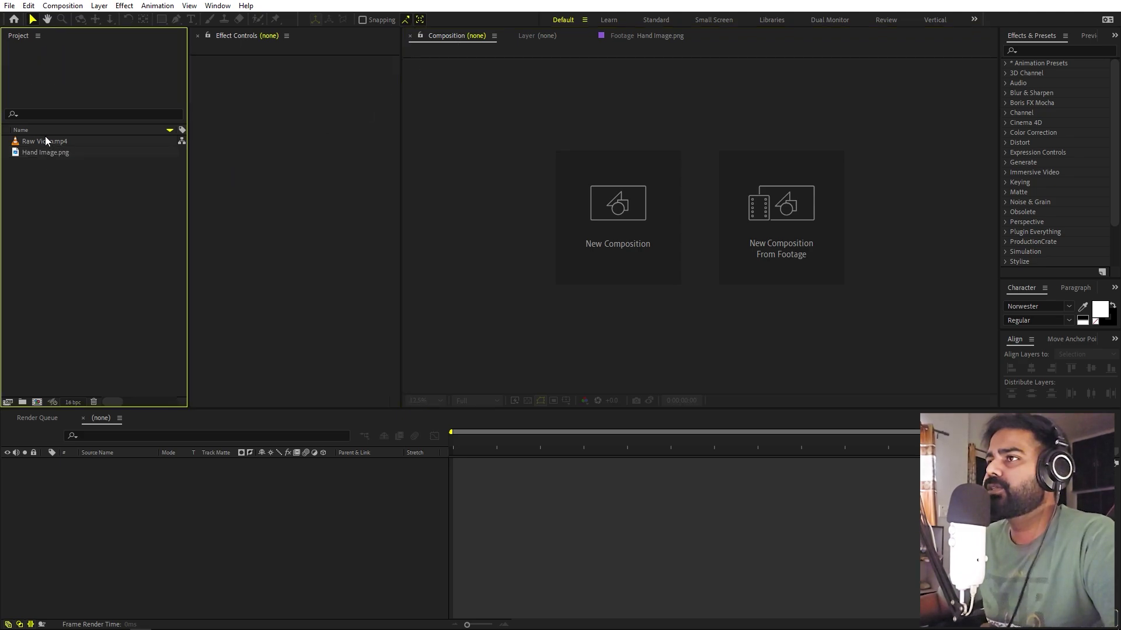
- Create a composition from Raw Video.mp4 and hide its video layer
drag(30, 141, 36, 402)
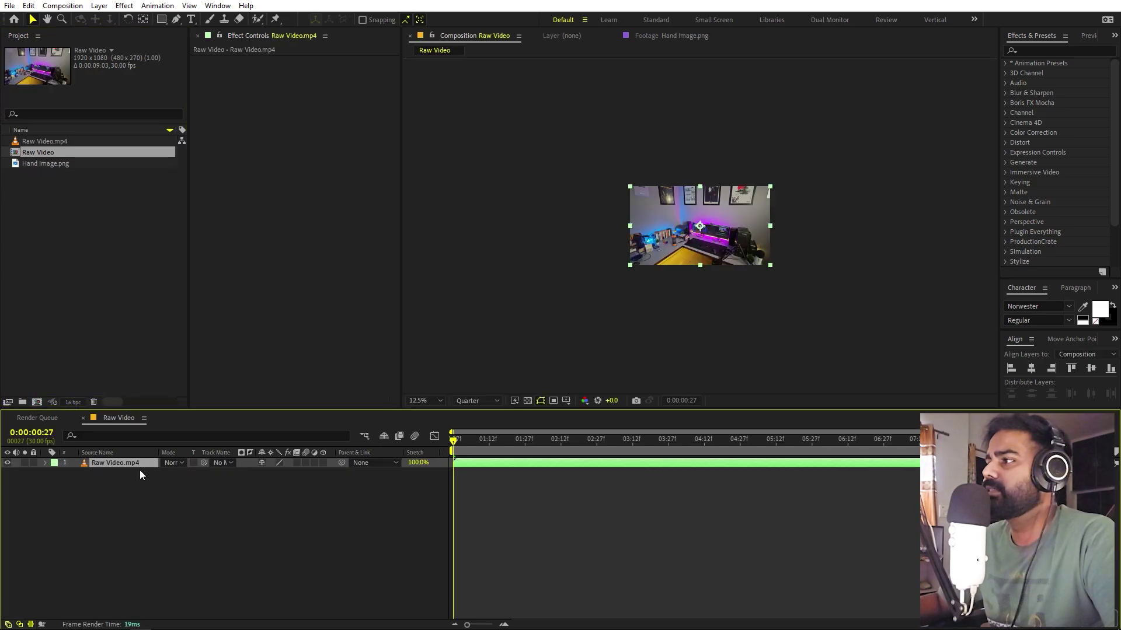
click(153, 505)
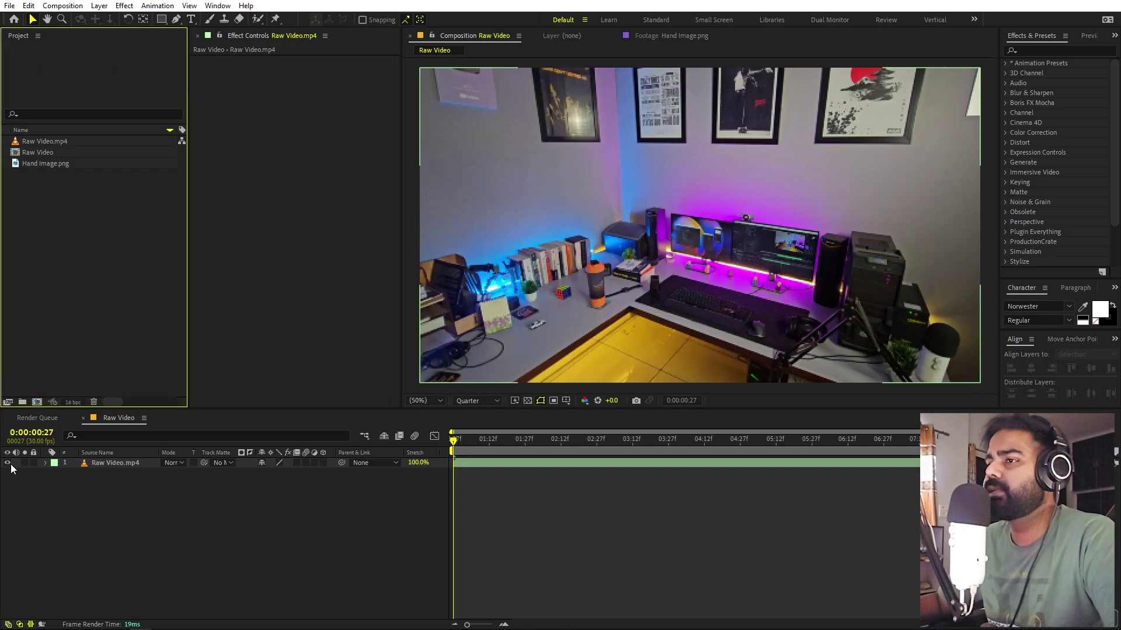
click(7, 463)
- Create a separate composition from Hand Image.png
click(111, 296)
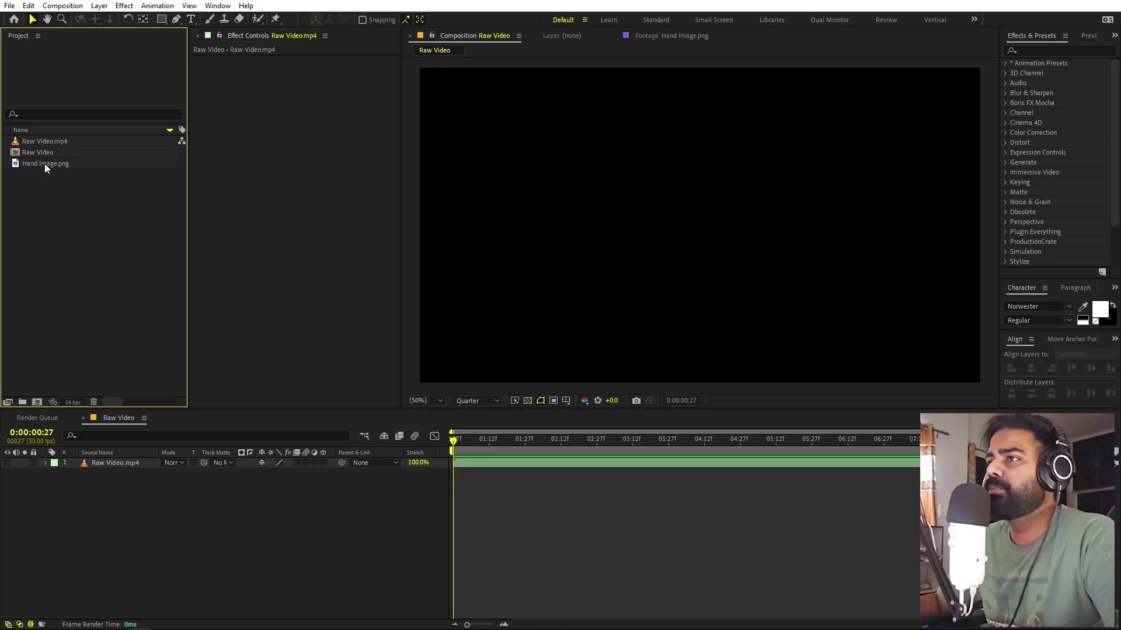
drag(44, 163, 36, 402)
click(210, 560)
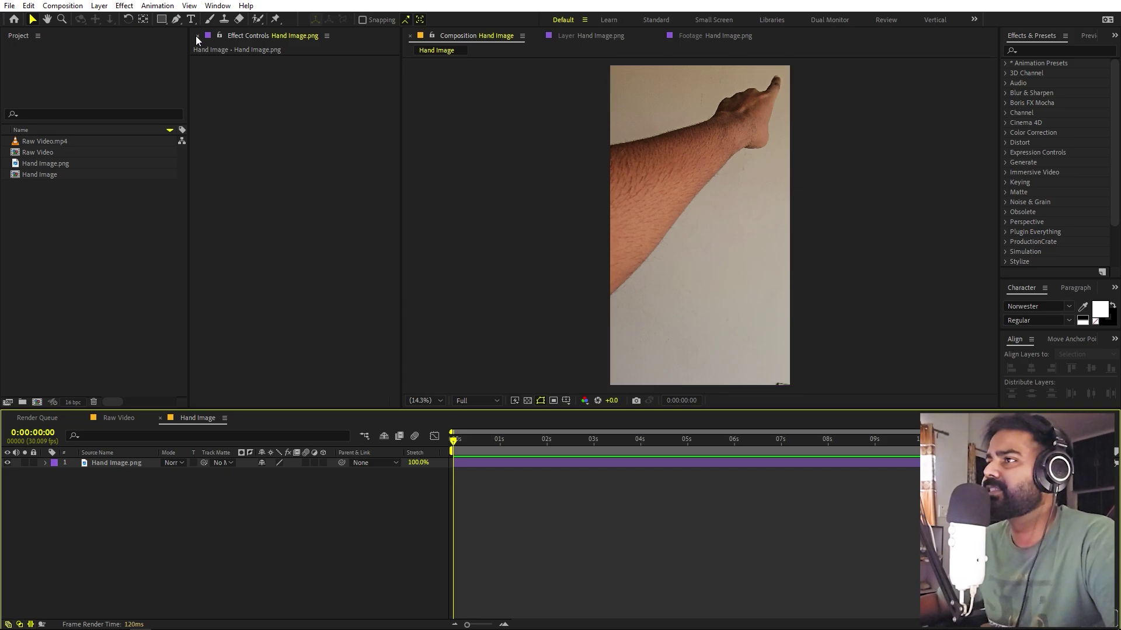
click(176, 19)
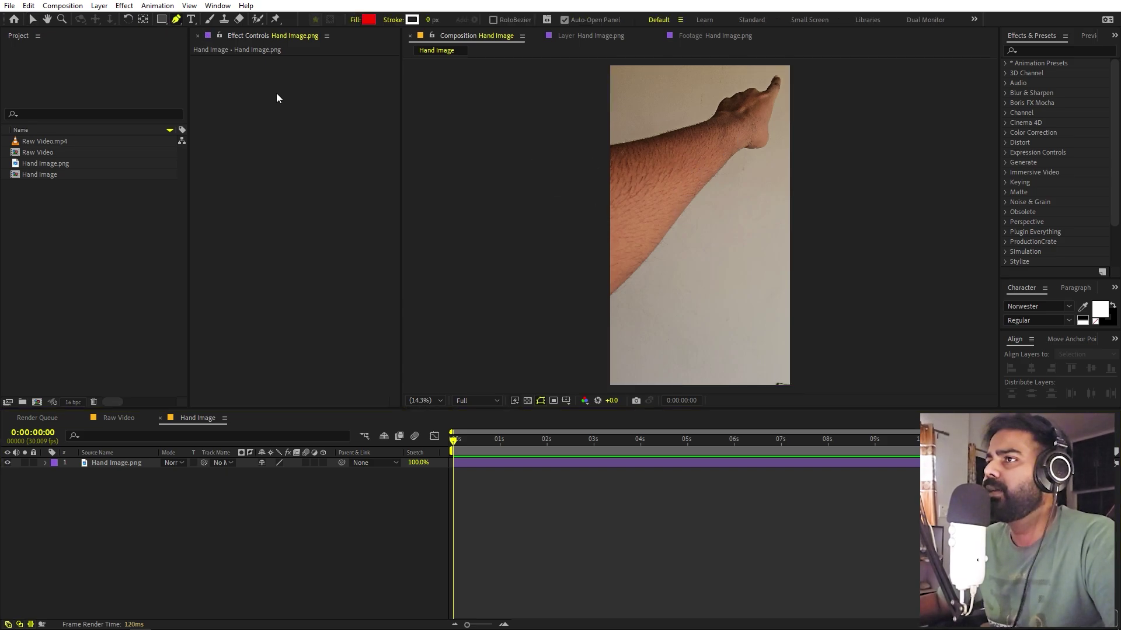
click(33, 20)
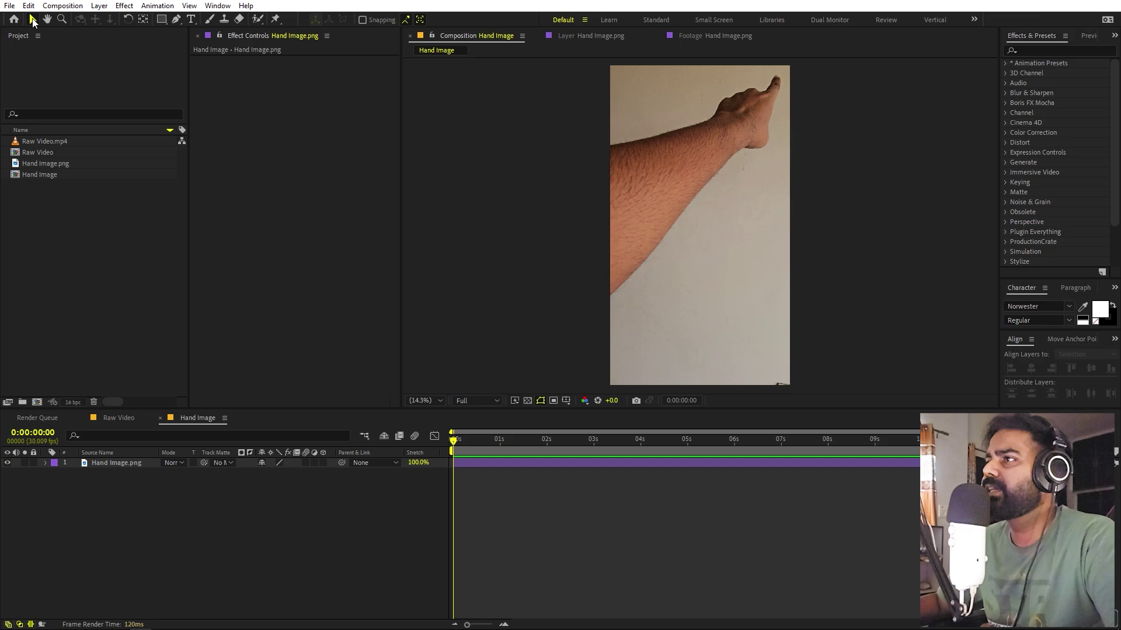
- Open the Hand Image.png layer for rotoscoping and mark the arm and hand as foreground with the Roto Brush
click(258, 21)
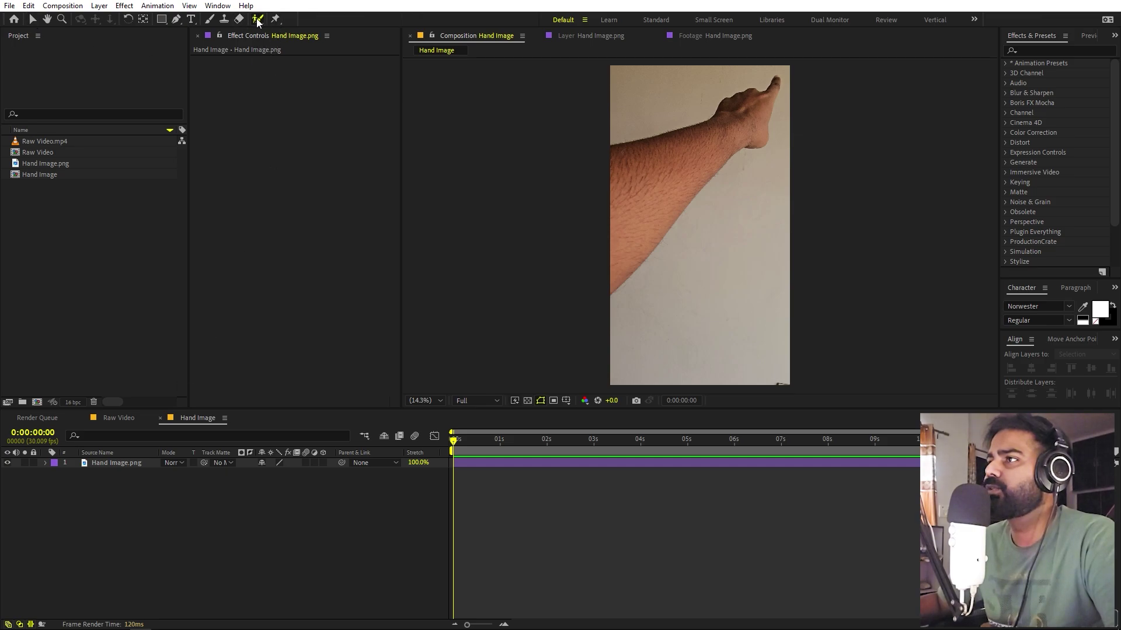
double_click(124, 462)
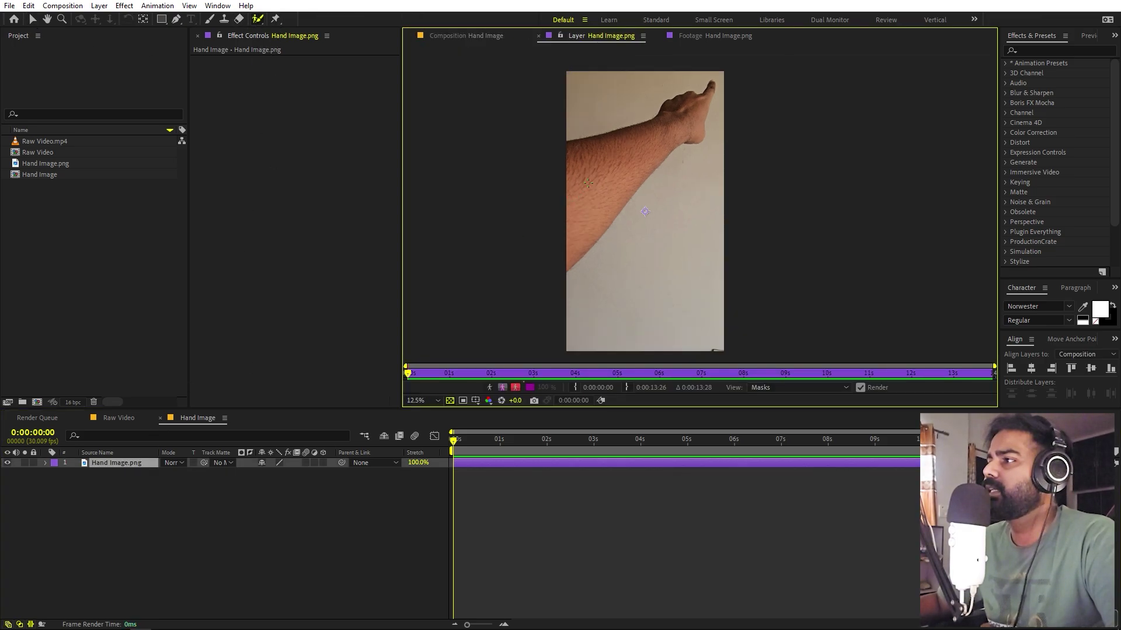
drag(613, 147, 613, 178)
drag(685, 140, 543, 234)
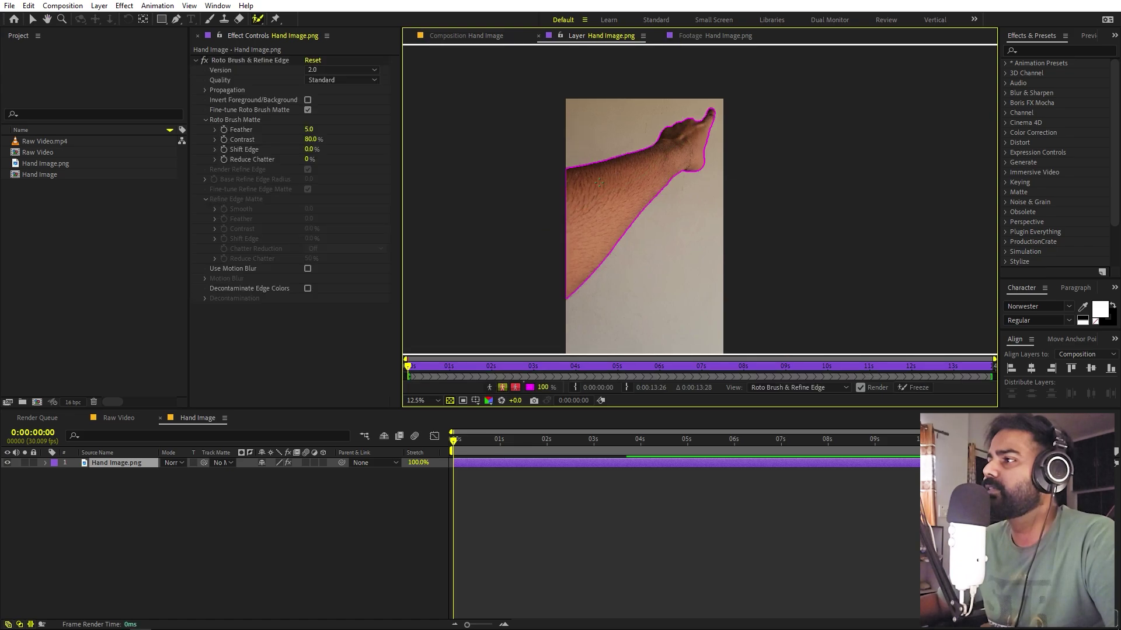
- Extend the Roto Brush selection over the missed tip of the thumb with added foreground strokes
scroll(584, 171, up, 4)
drag(577, 233, 708, 268)
drag(908, 114, 653, 265)
scroll(702, 191, up, 1)
drag(702, 191, 670, 222)
scroll(688, 222, up, 4)
key(alt+w)
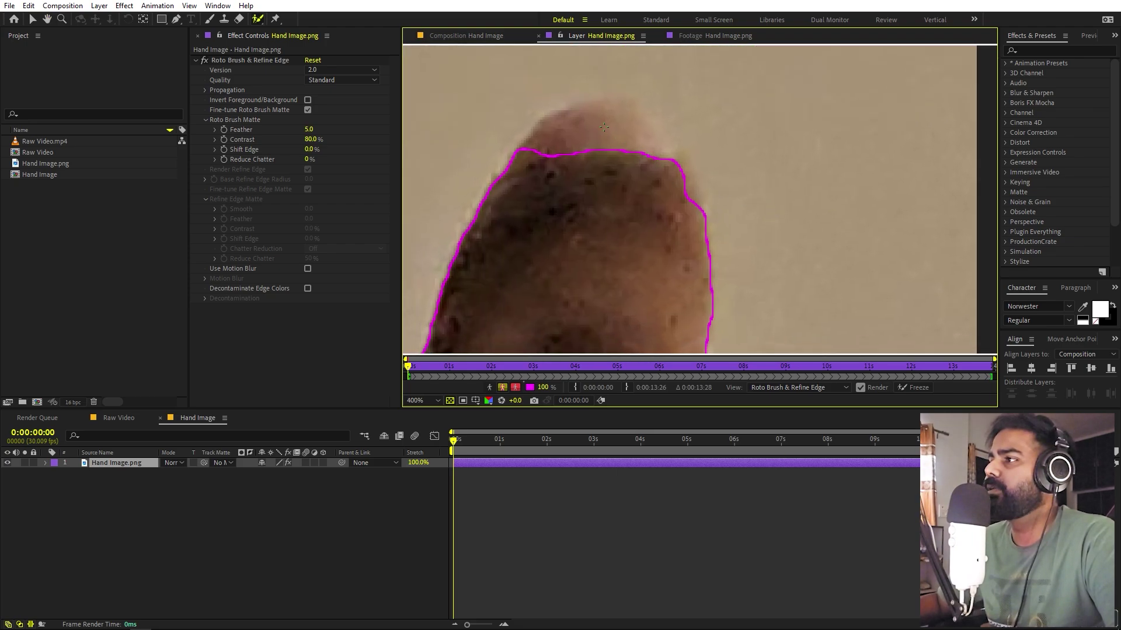
drag(593, 121, 639, 167)
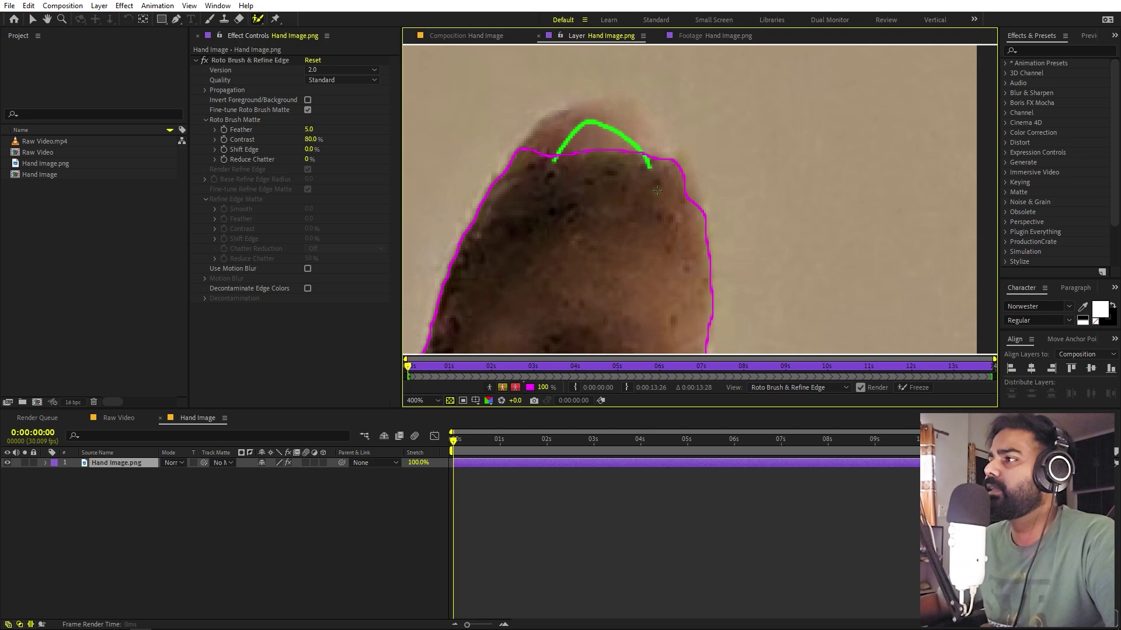
drag(629, 123, 665, 169)
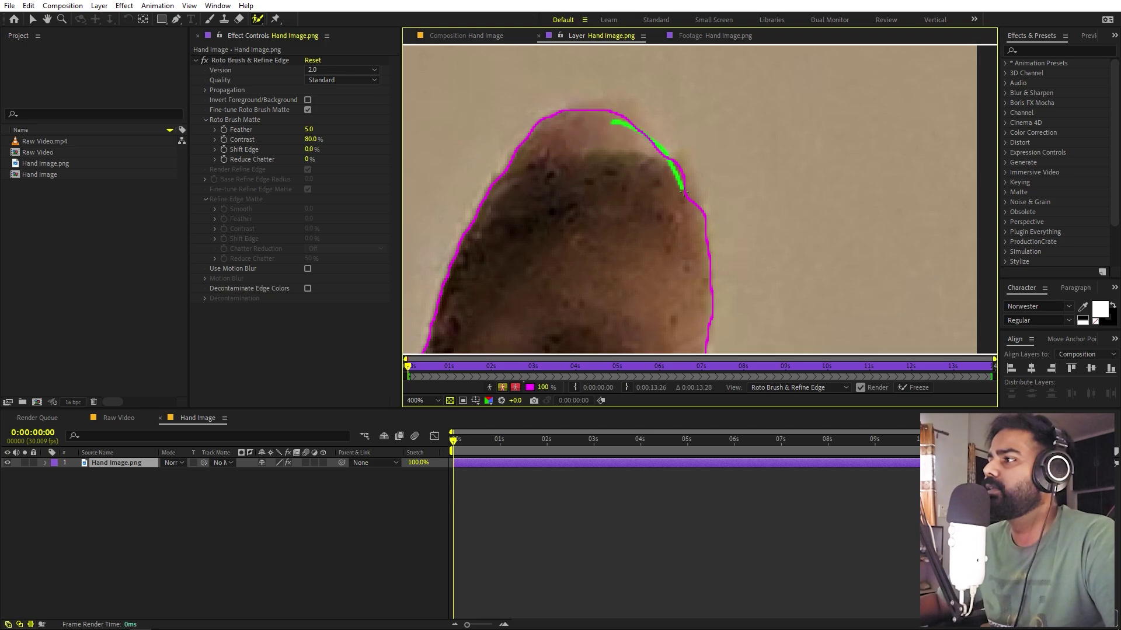
- Refine the selection along the thumb tip's outer edge and exclude the background area beside it
mouse_move(625, 156)
mouse_down()
mouse_move(758, 108)
mouse_move(777, 112)
mouse_up()
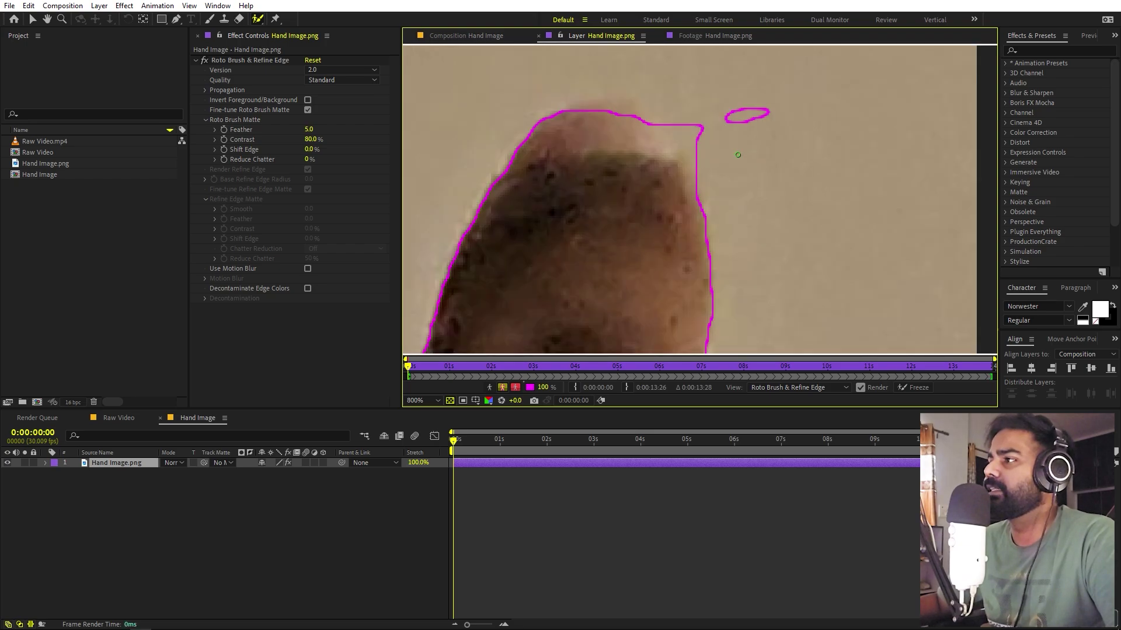
scroll(738, 155, up, 1)
scroll(738, 155, down, 3)
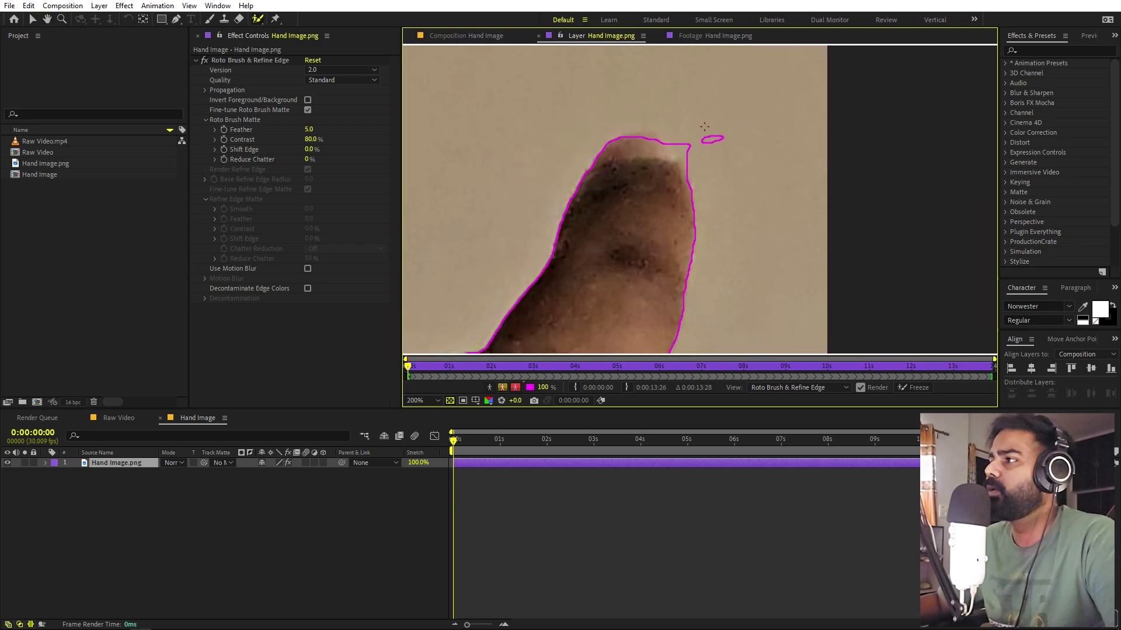
drag(704, 125, 724, 150)
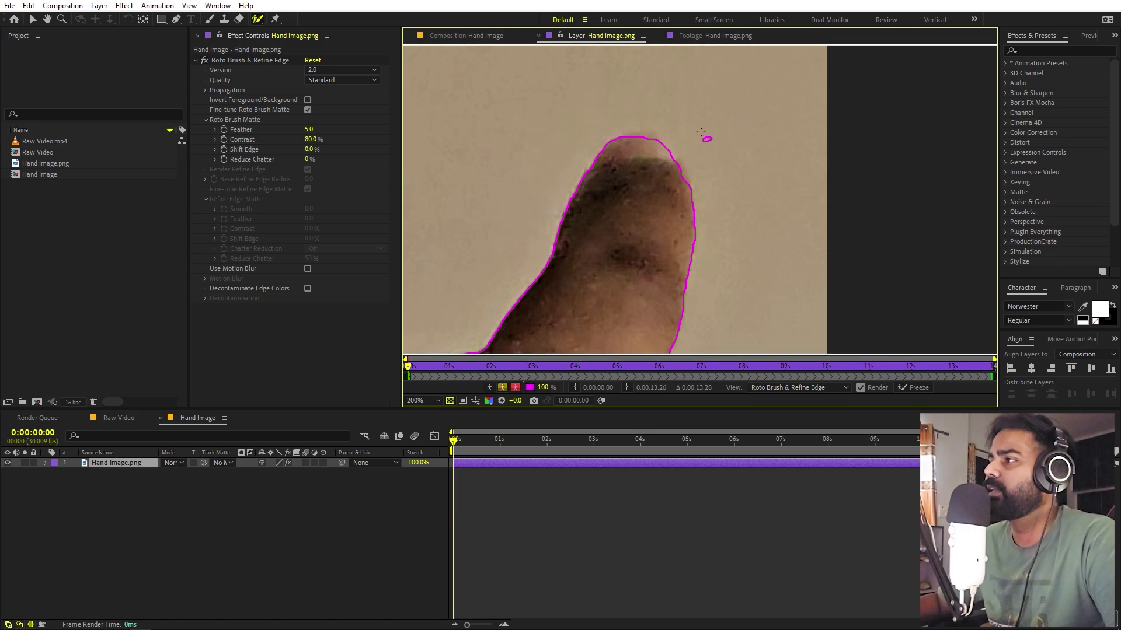
scroll(715, 146, up, 1)
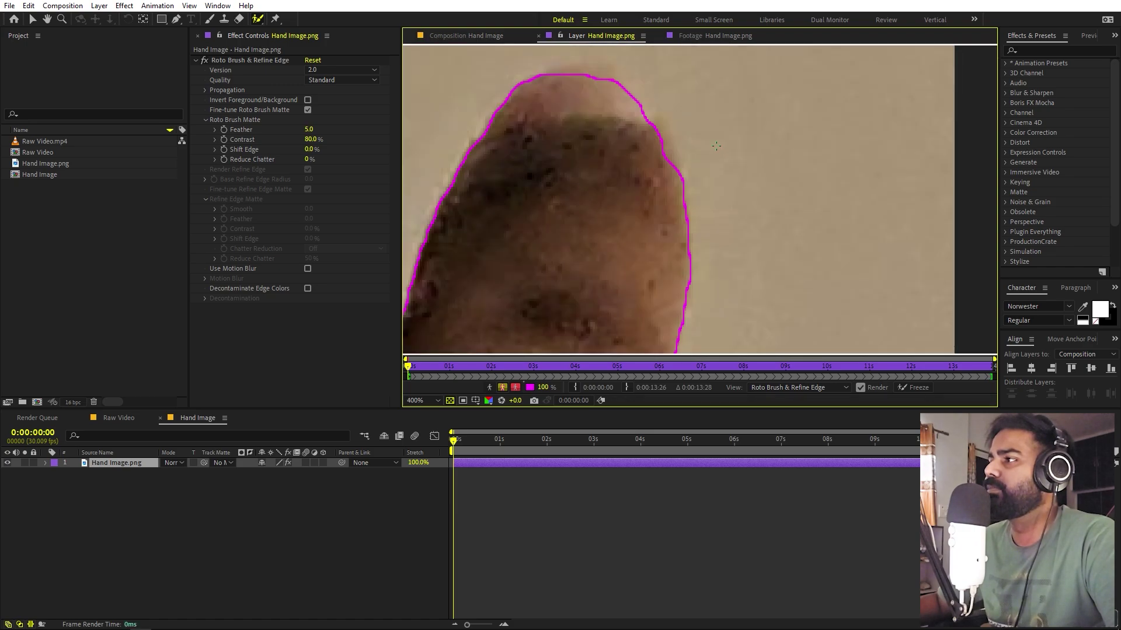
- Check the outline around the whole arm and shorten the Roto Brush span to the start of the layer
scroll(716, 146, down, 10)
mouse_move(657, 264)
mouse_down()
mouse_move(615, 195)
mouse_move(601, 195)
mouse_move(753, 220)
mouse_move(743, 166)
mouse_up()
scroll(600, 195, up, 2)
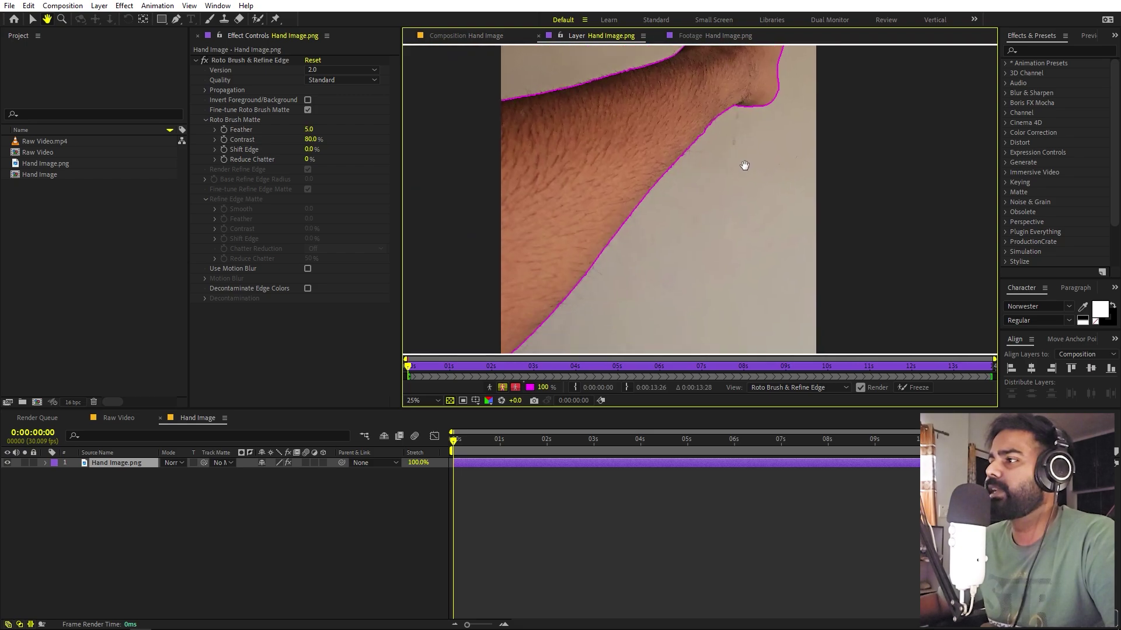
scroll(733, 173, down, 1)
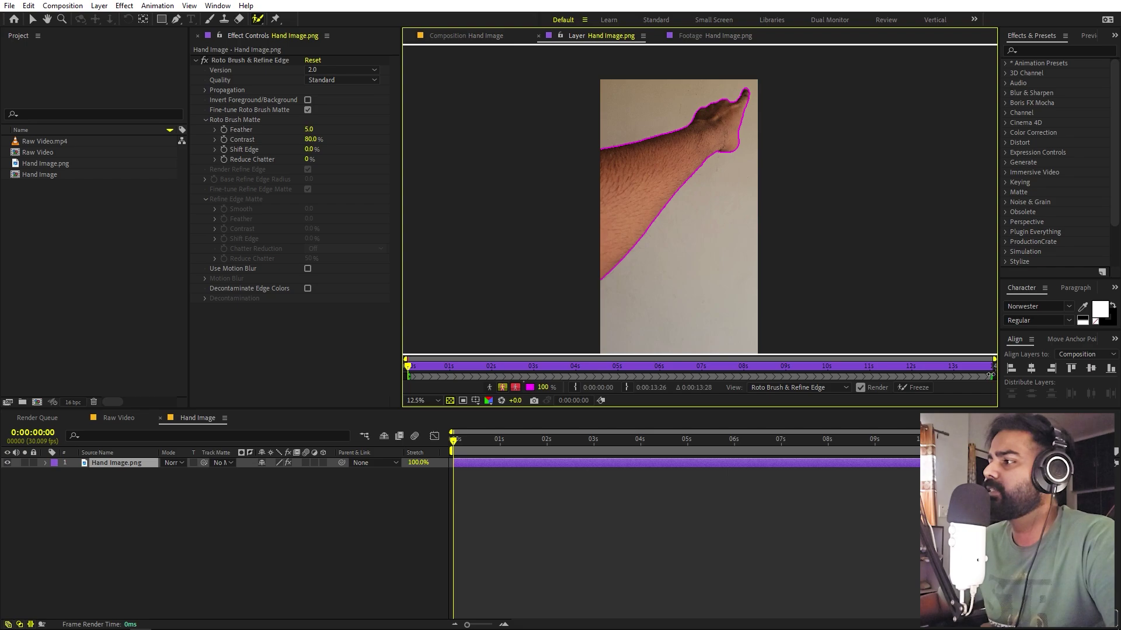
mouse_move(991, 374)
mouse_down()
mouse_move(475, 377)
mouse_move(422, 379)
mouse_move(416, 391)
mouse_up()
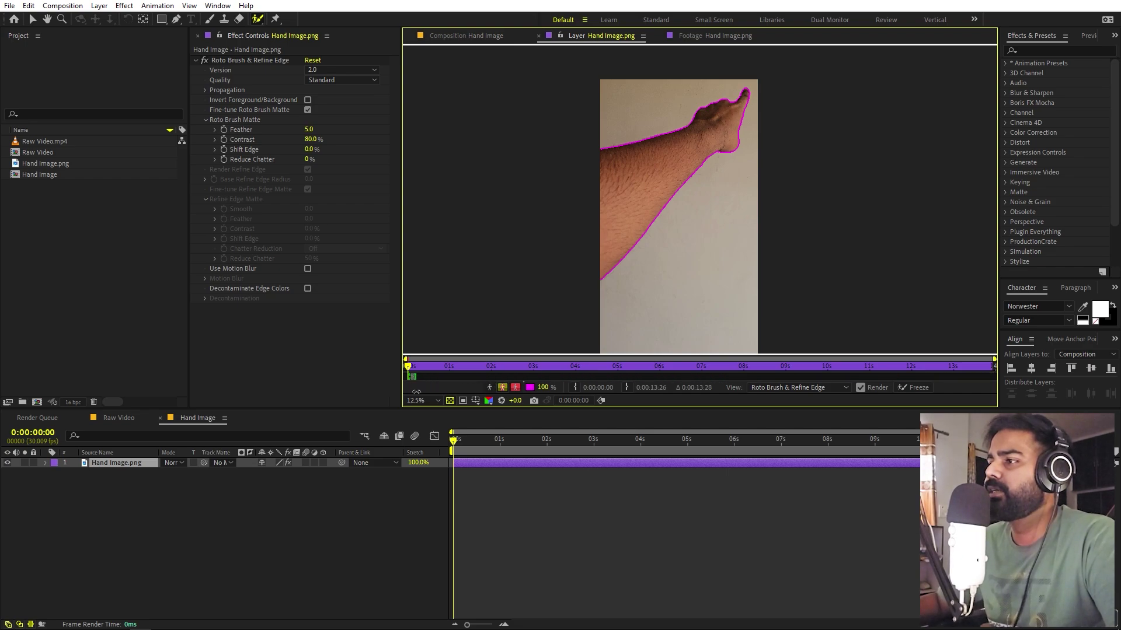
- Set the Roto Brush quality to Best and freeze the segmentation
click(331, 80)
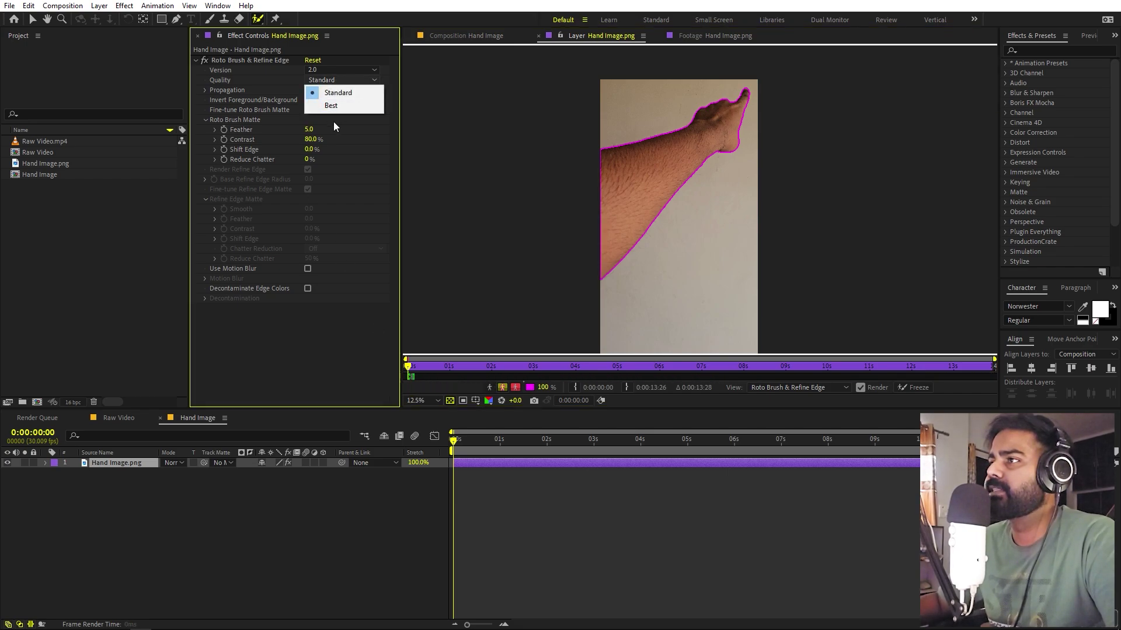
click(335, 106)
click(912, 388)
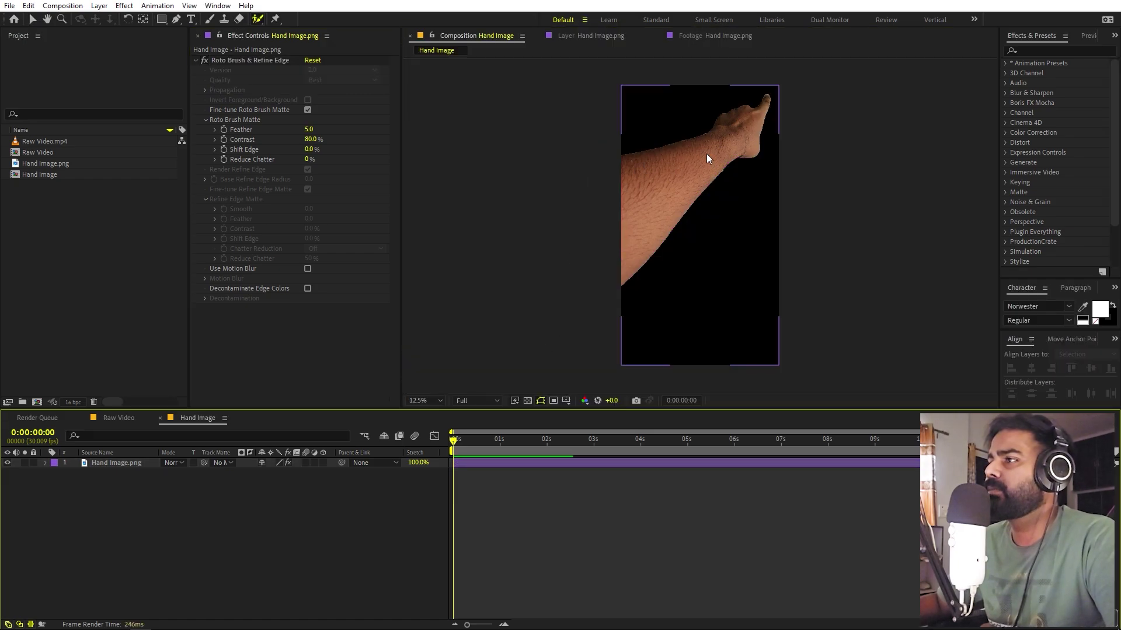
- Soften and contract the cutout's edges in the Hand Image composition with a matte feather of 10.3 and shift edge of -100%
scroll(708, 153, up, 2)
scroll(680, 210, up, 2)
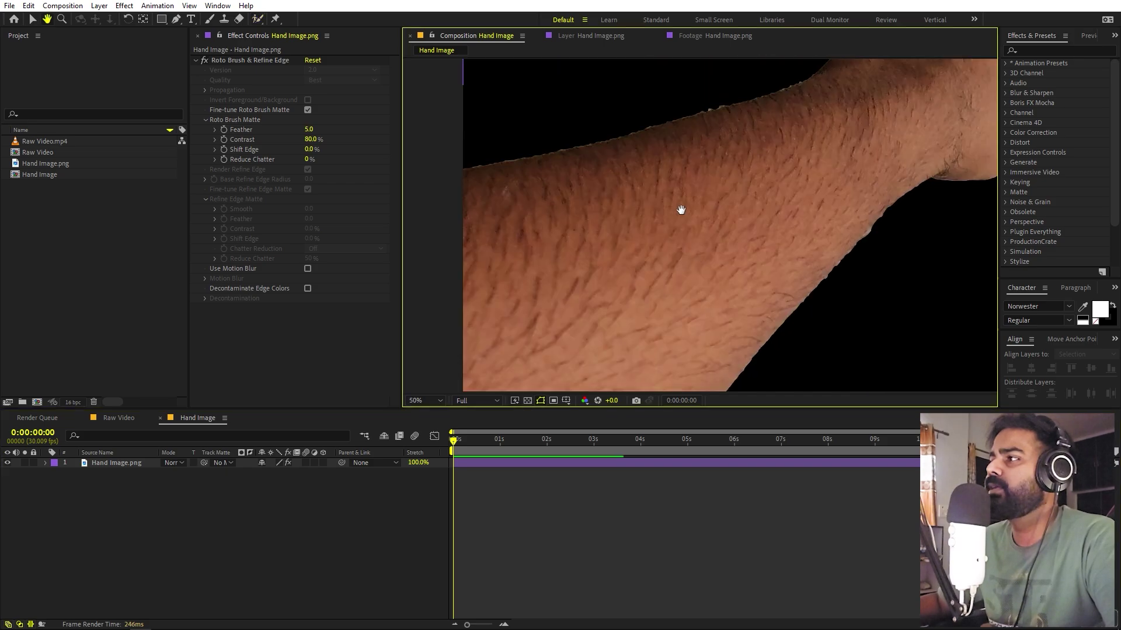
drag(680, 210, 760, 276)
scroll(676, 216, up, 1)
drag(768, 183, 776, 193)
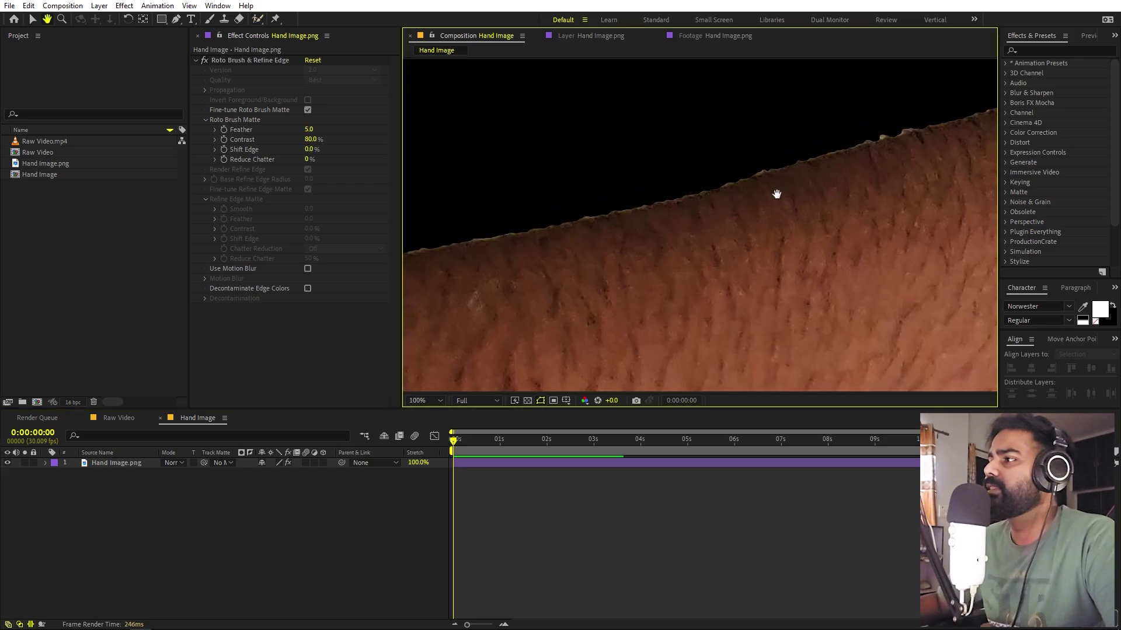
scroll(619, 236, down, 1)
drag(618, 240, 611, 226)
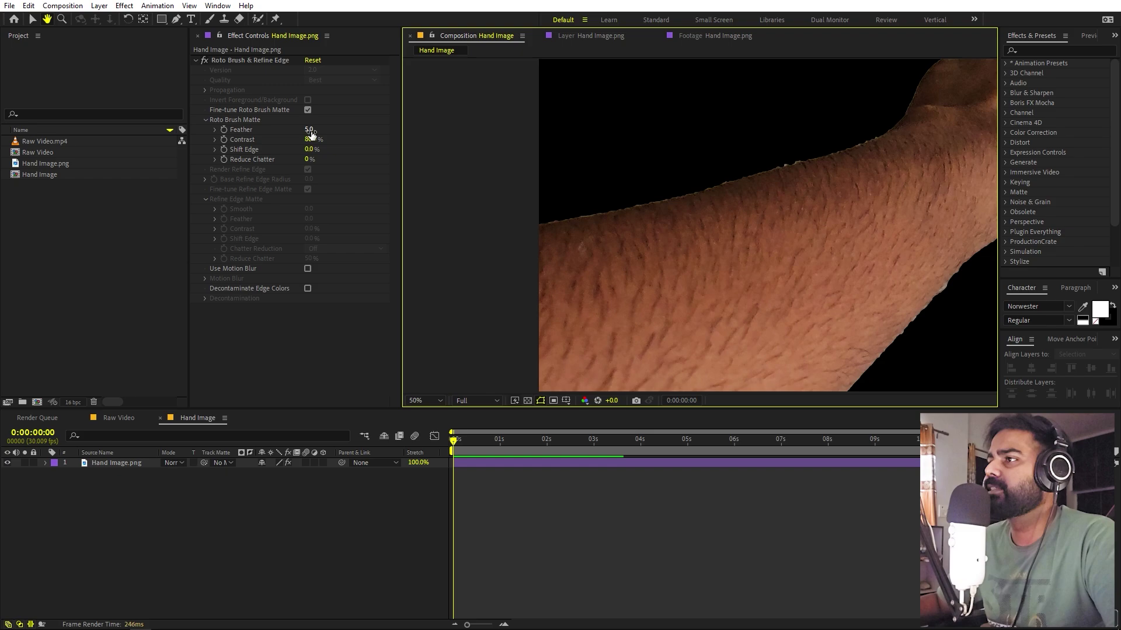
mouse_move(308, 129)
mouse_down()
mouse_move(347, 132)
mouse_move(252, 155)
mouse_up()
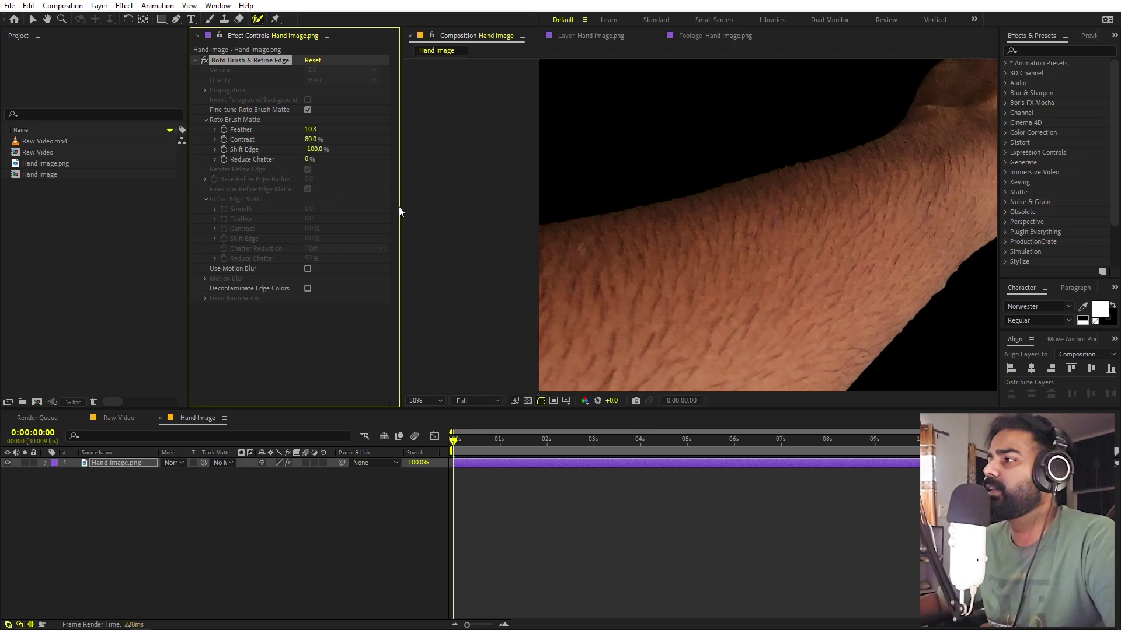
- Set the Roto Brush matte's feather to 20.3 and inspect the edges of the hand cutout
scroll(730, 211, down, 3)
scroll(730, 211, up, 3)
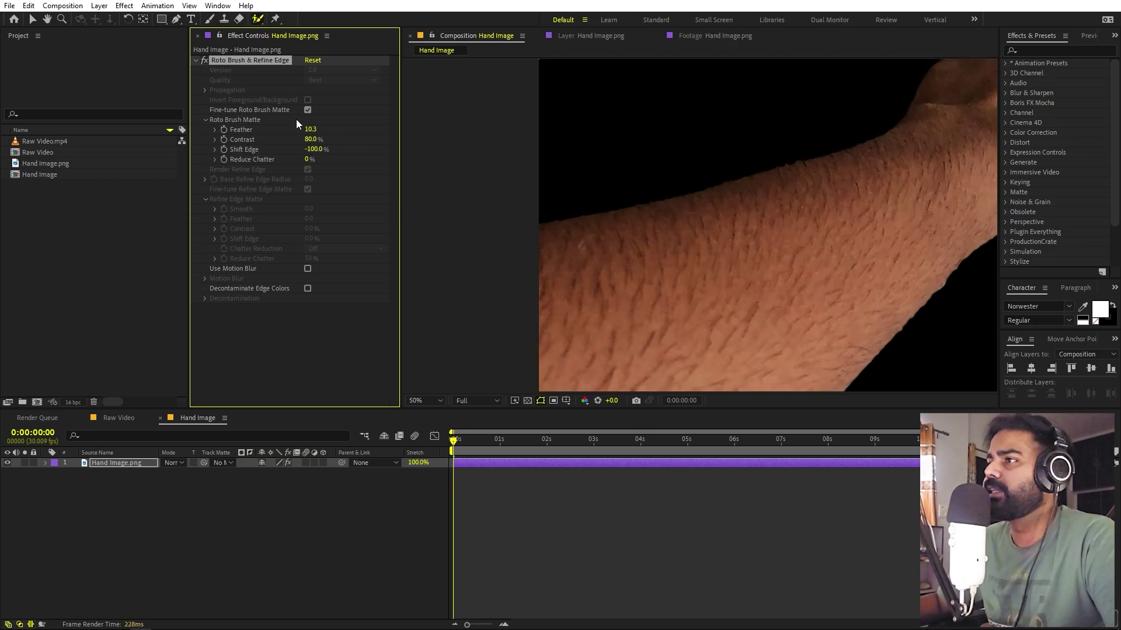
drag(311, 129, 370, 130)
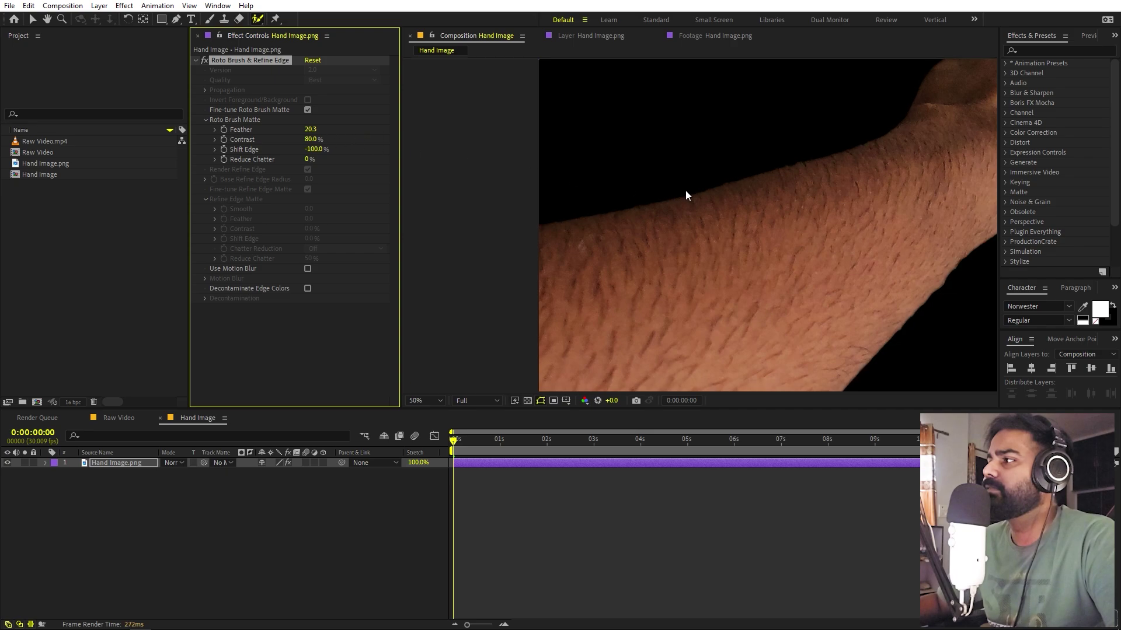
scroll(690, 195, down, 3)
click(787, 537)
scroll(787, 188, up, 1)
drag(788, 188, 665, 241)
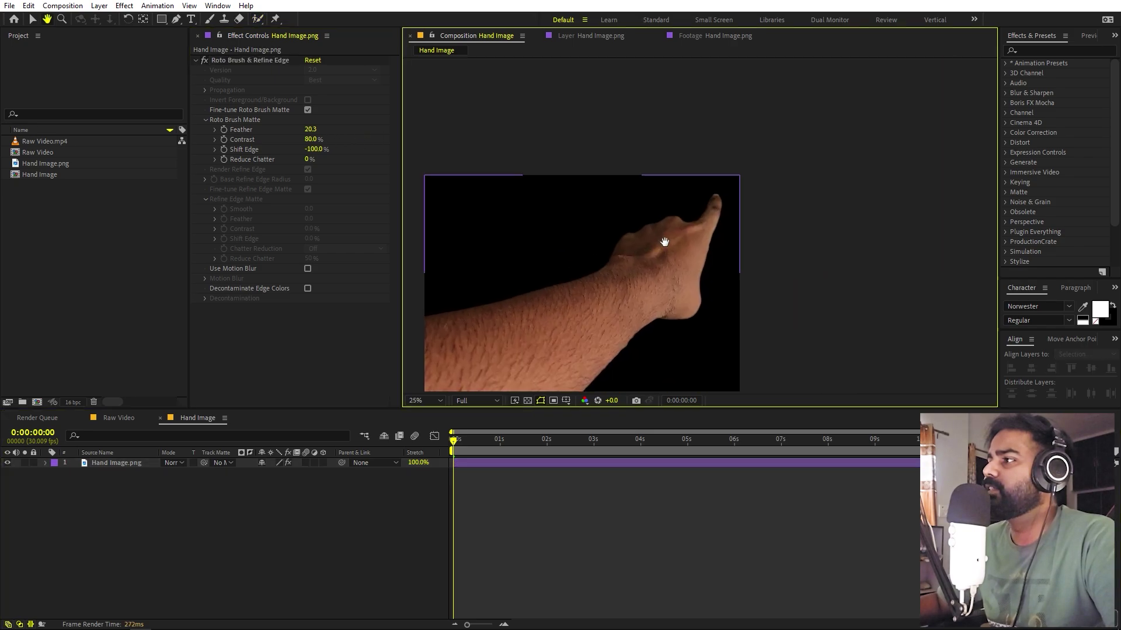
scroll(657, 249, up, 2)
scroll(786, 183, down, 4)
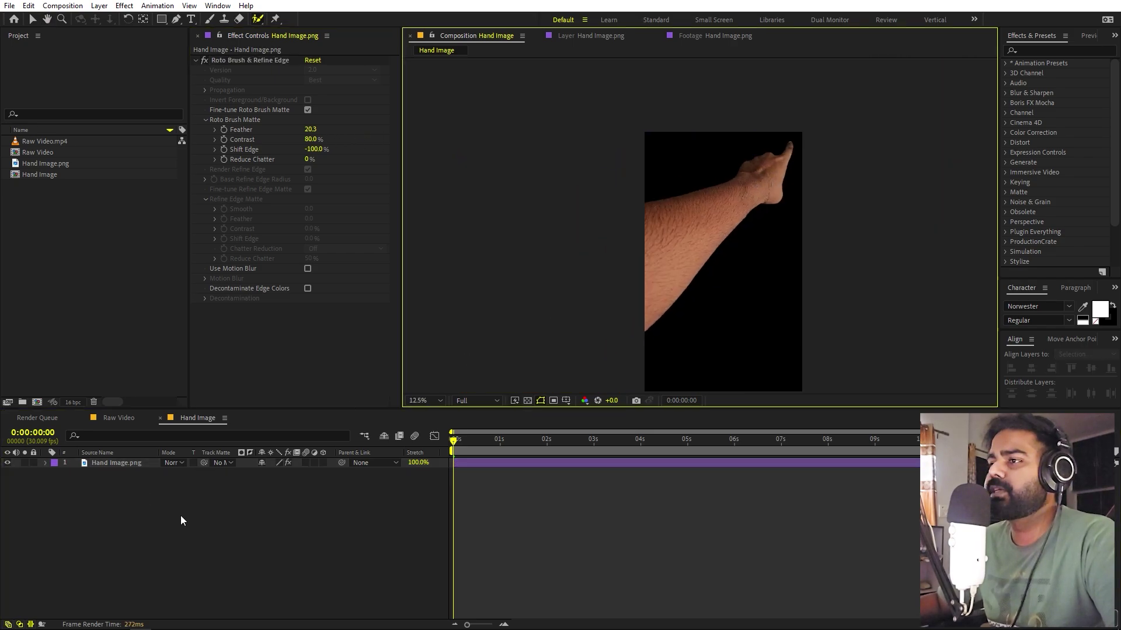
- Add the Hand Image composition above Raw Video.mp4 in the Raw Video composition and make the video layer visible
click(118, 418)
click(80, 298)
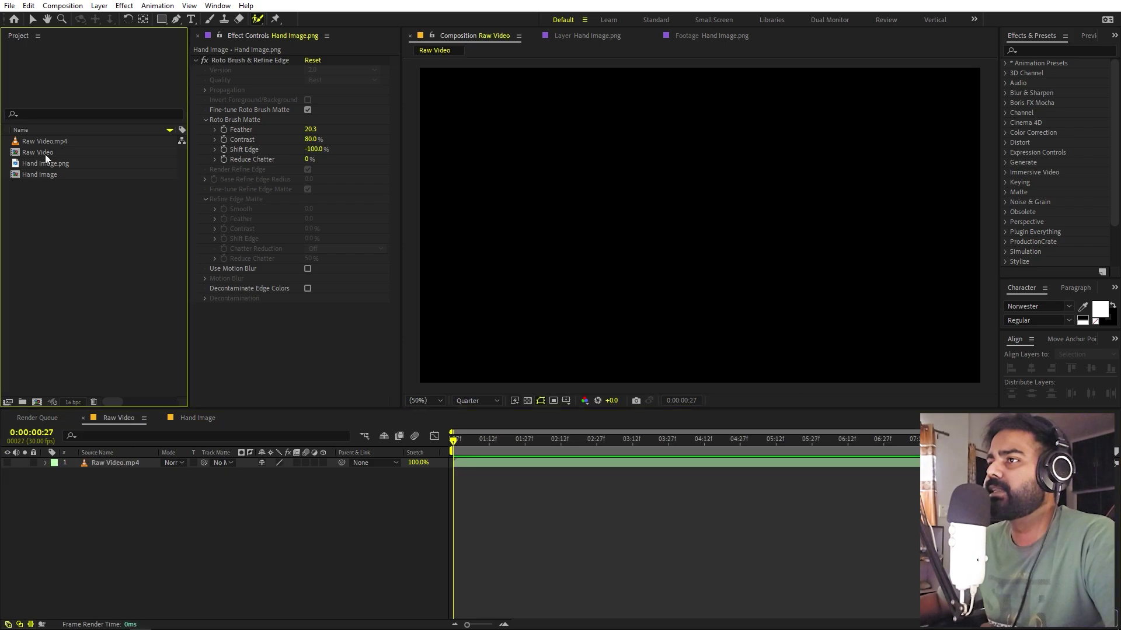
click(41, 173)
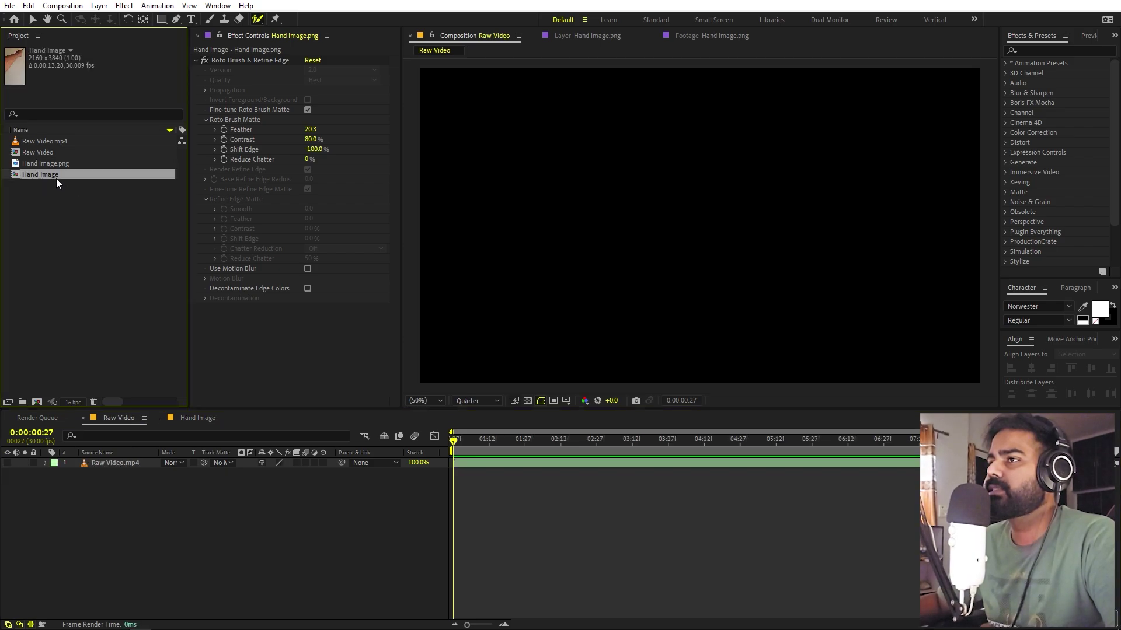
drag(56, 179, 104, 466)
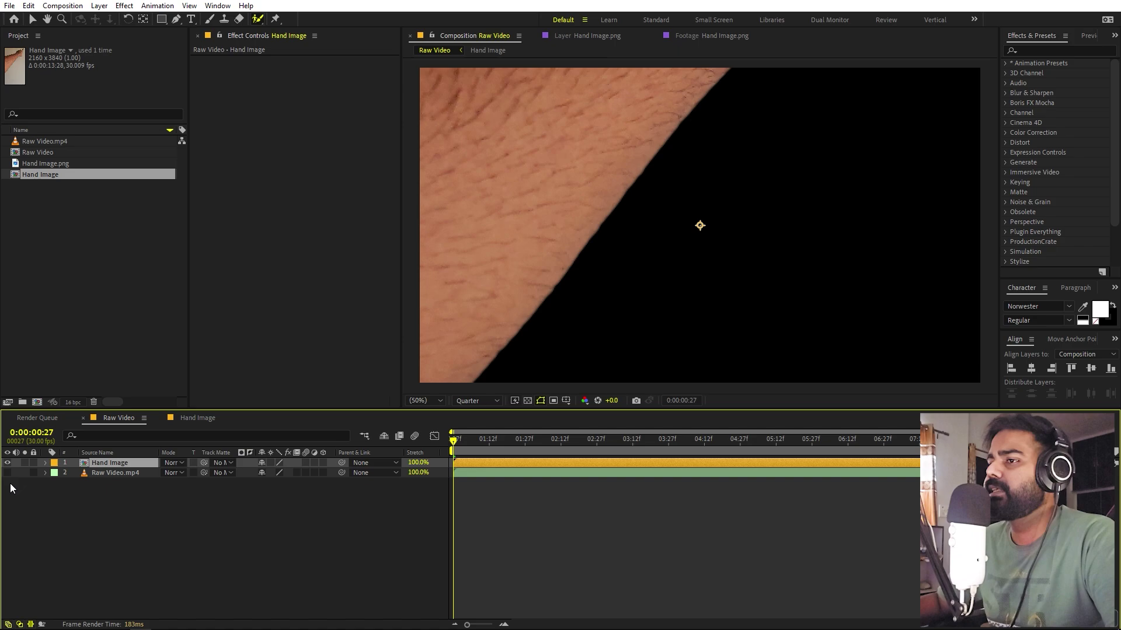
click(11, 475)
click(7, 473)
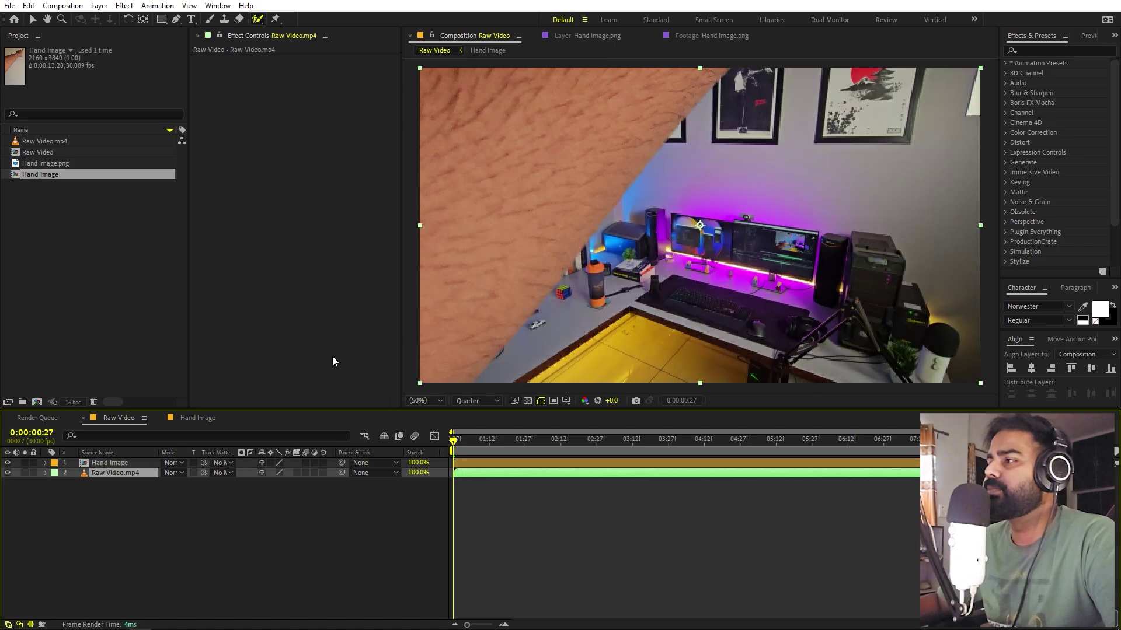
- Scale the Hand Image layer down to 22.8% in the Raw Video composition
scroll(642, 162, down, 4)
click(423, 401)
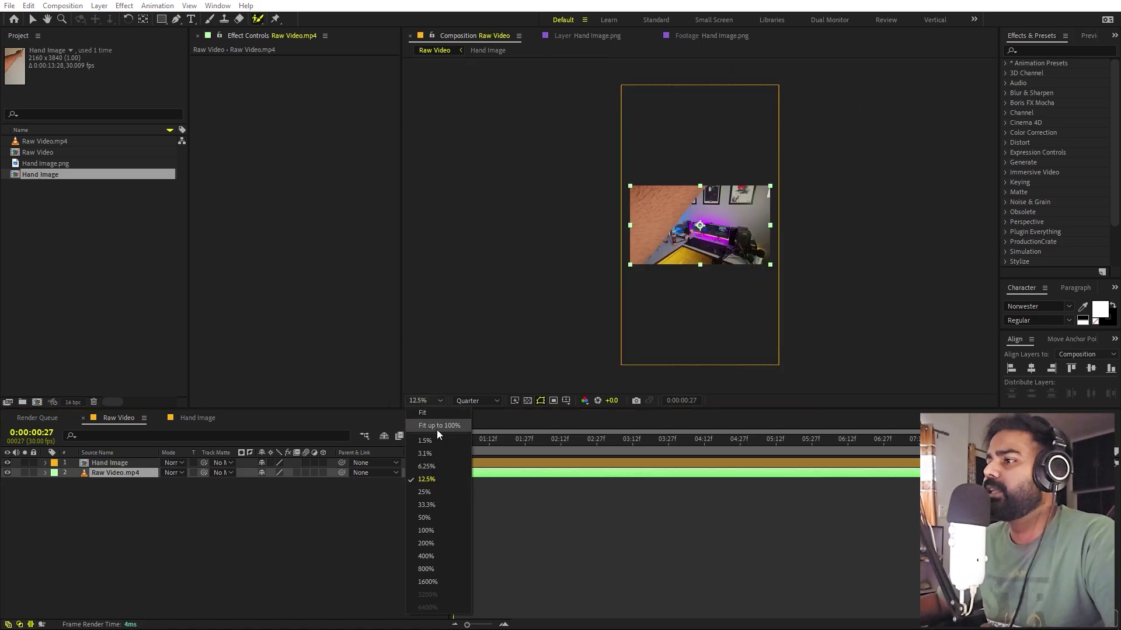
click(425, 518)
scroll(645, 199, down, 3)
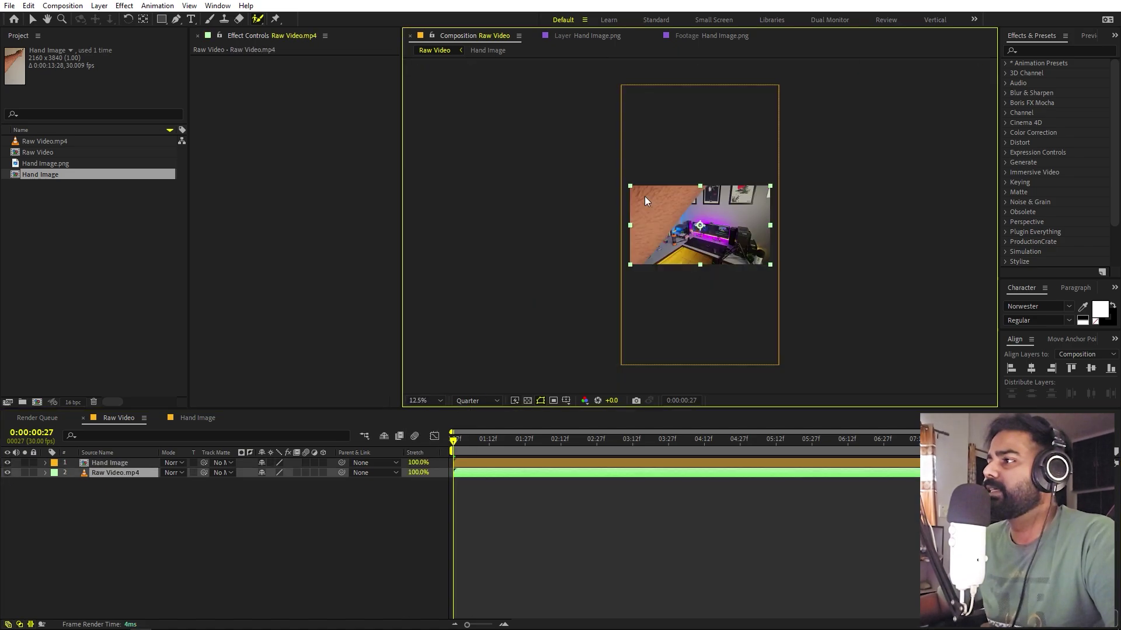
click(124, 463)
key(s)
drag(274, 472, 229, 472)
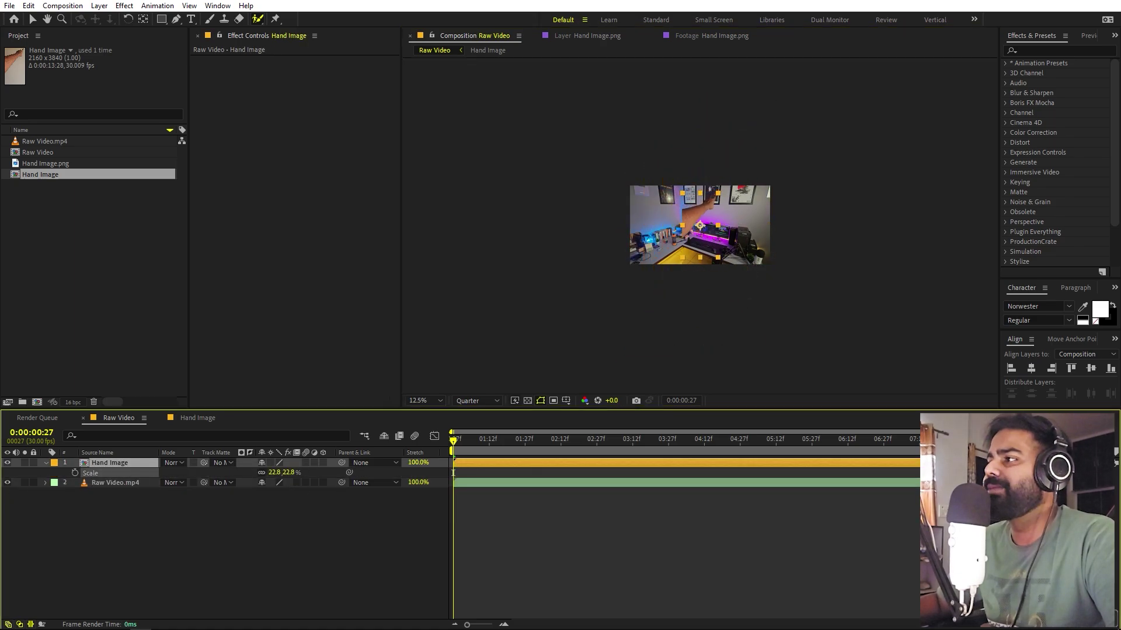
scroll(799, 213, up, 4)
key(alt+w)
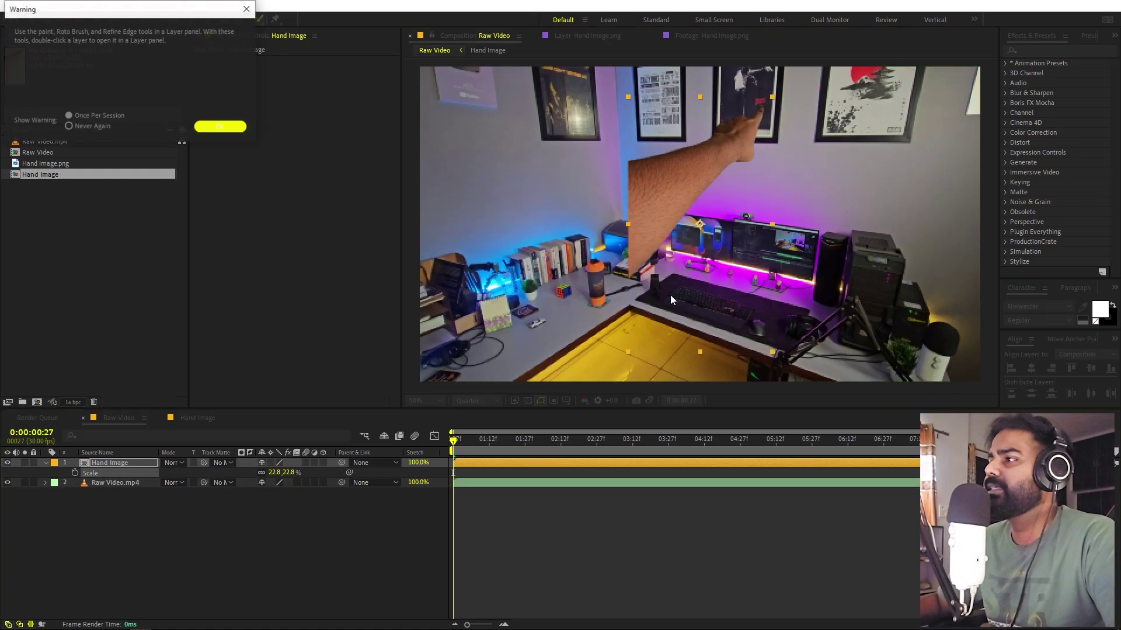
click(247, 8)
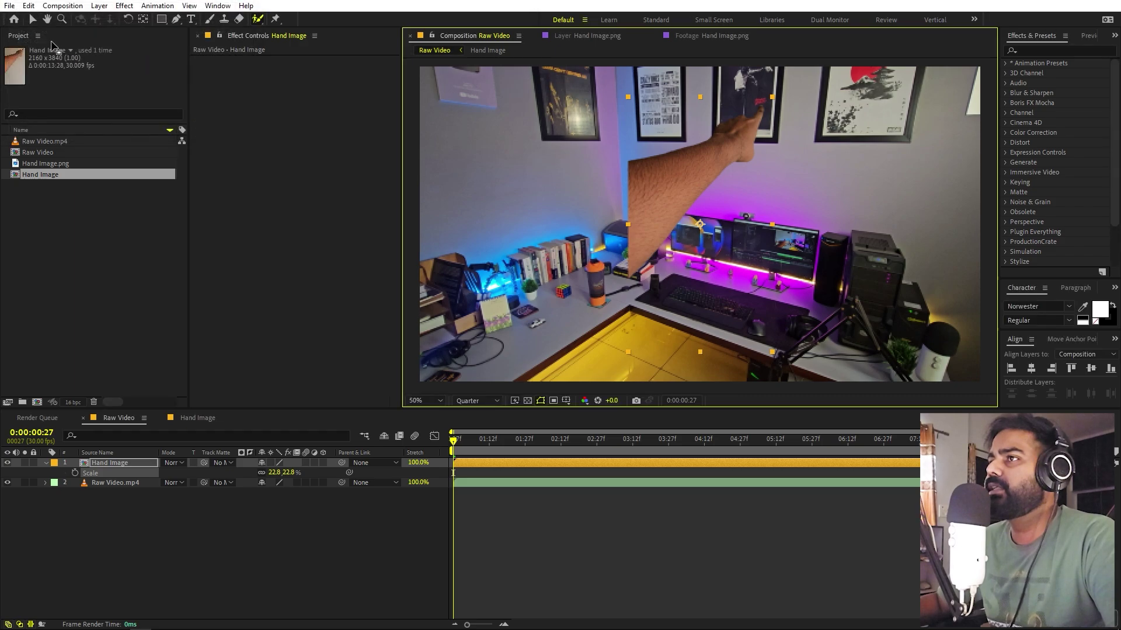
- Scale the Hand Image layer to 53% and position it so the forearm enters from the frame's lower-left corner
click(776, 140)
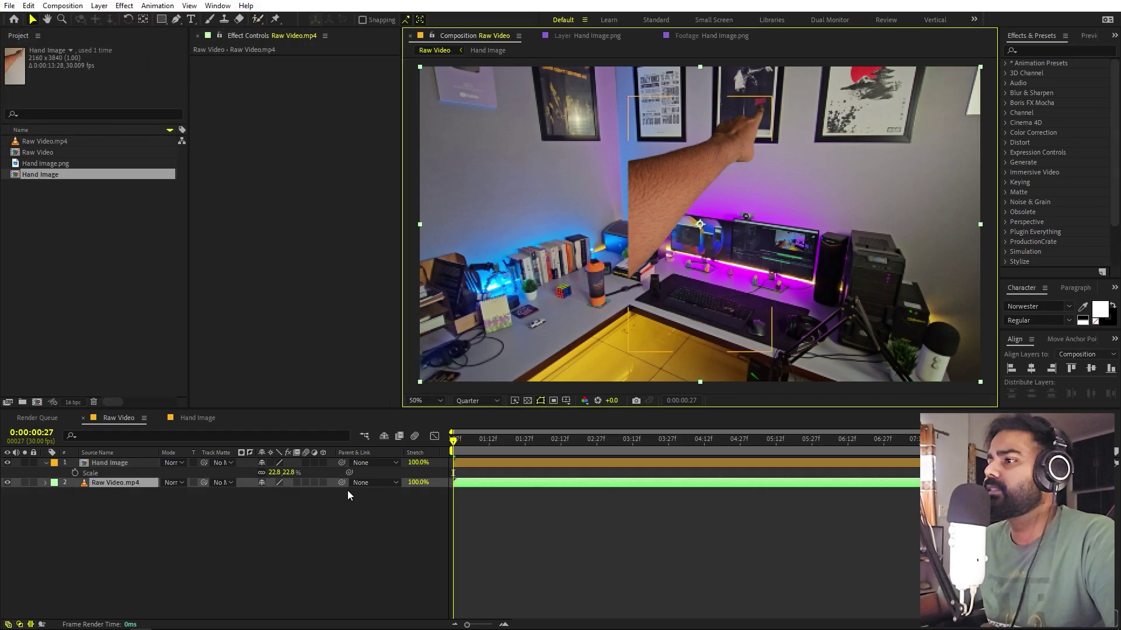
click(295, 513)
click(108, 464)
key(s)
key(s)
drag(294, 472, 312, 473)
drag(609, 187, 474, 375)
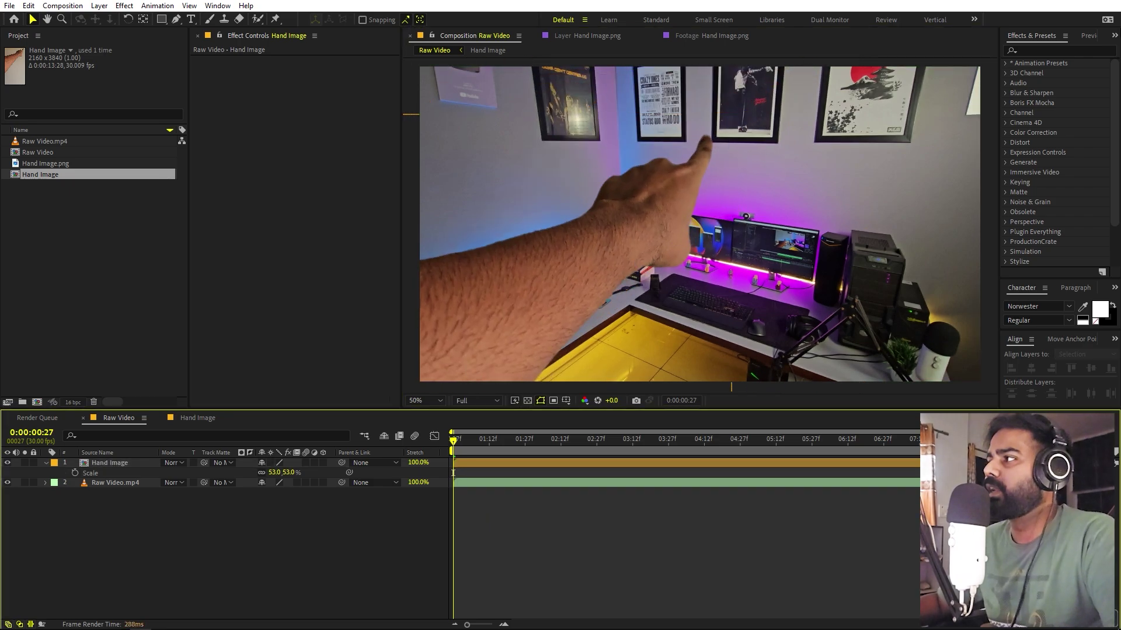
- Find the CC Glue Gun effect and apply it to the Raw Video.mp4 layer
click(1037, 52)
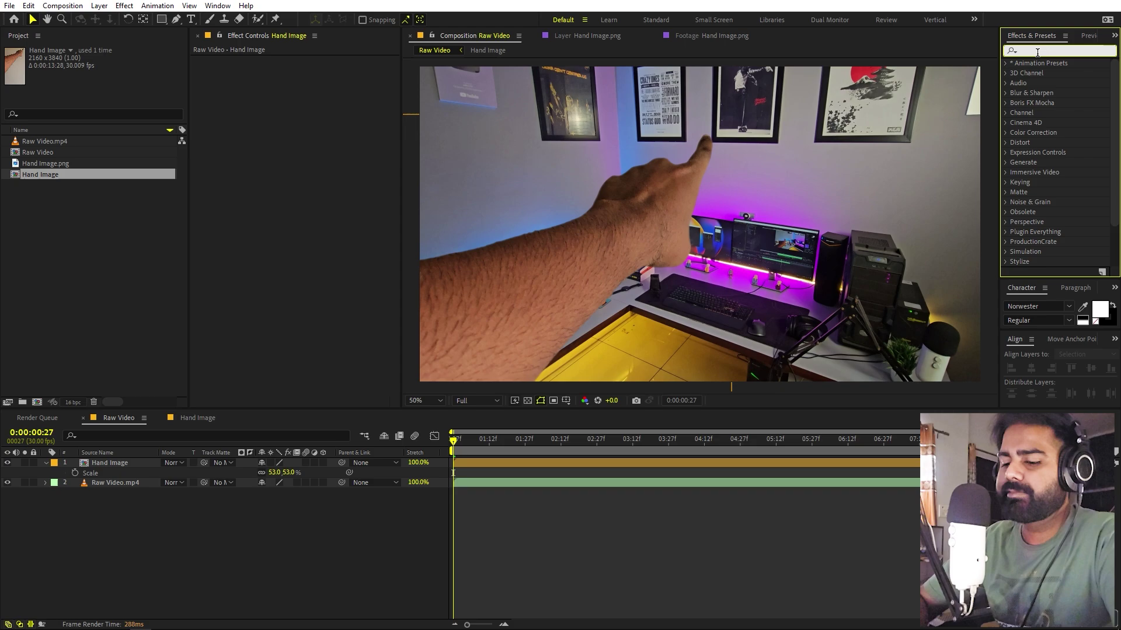
text(c)
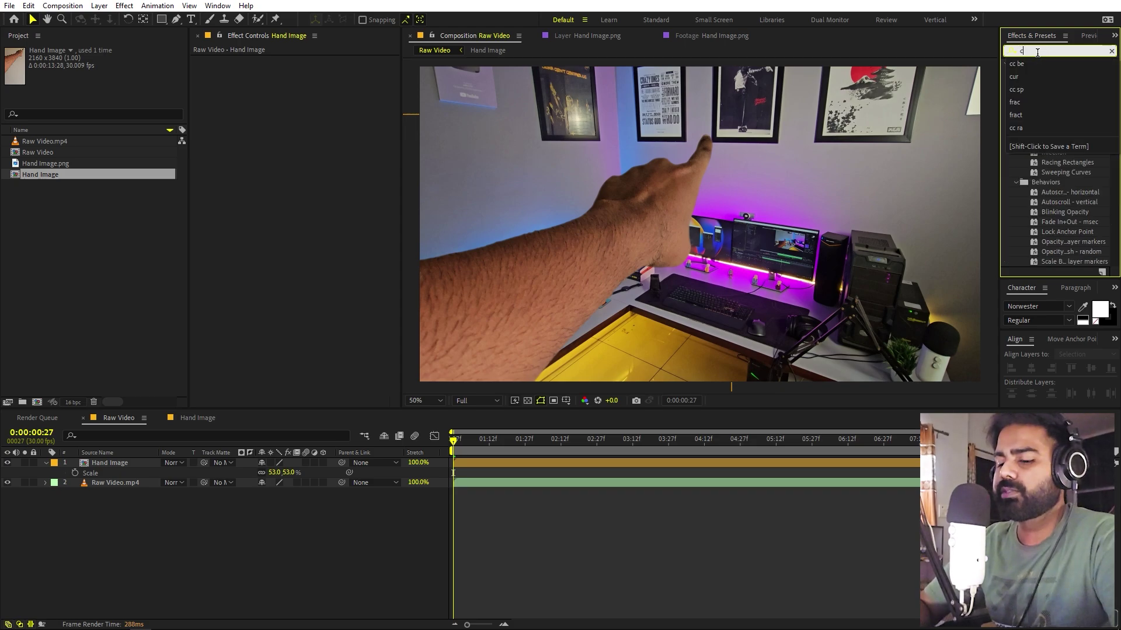
text(c glu)
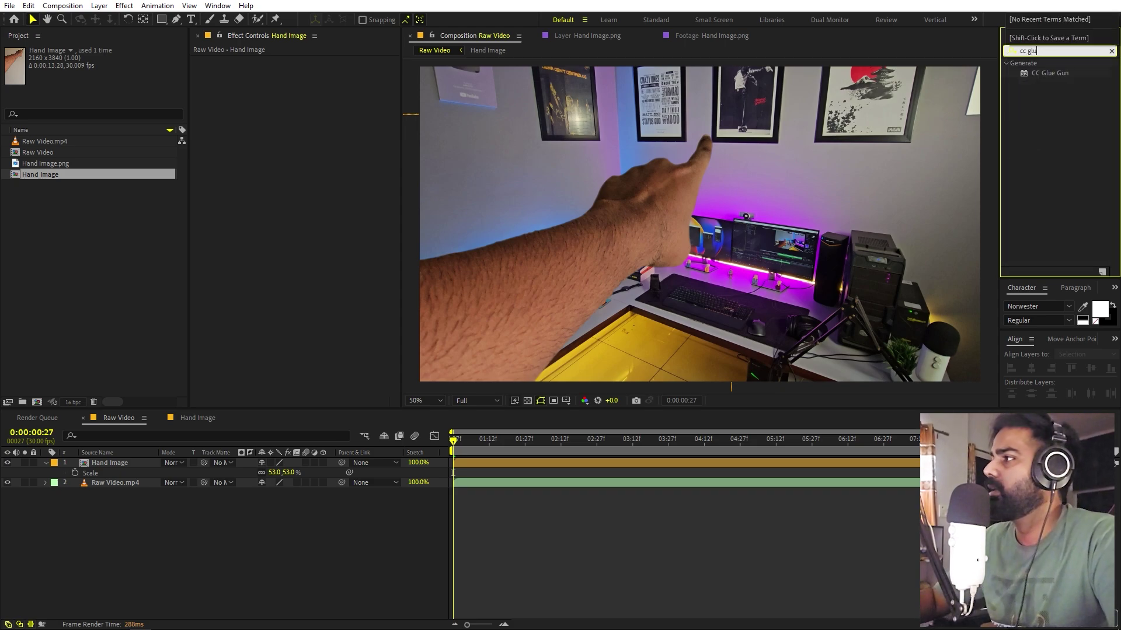
drag(1059, 74, 122, 486)
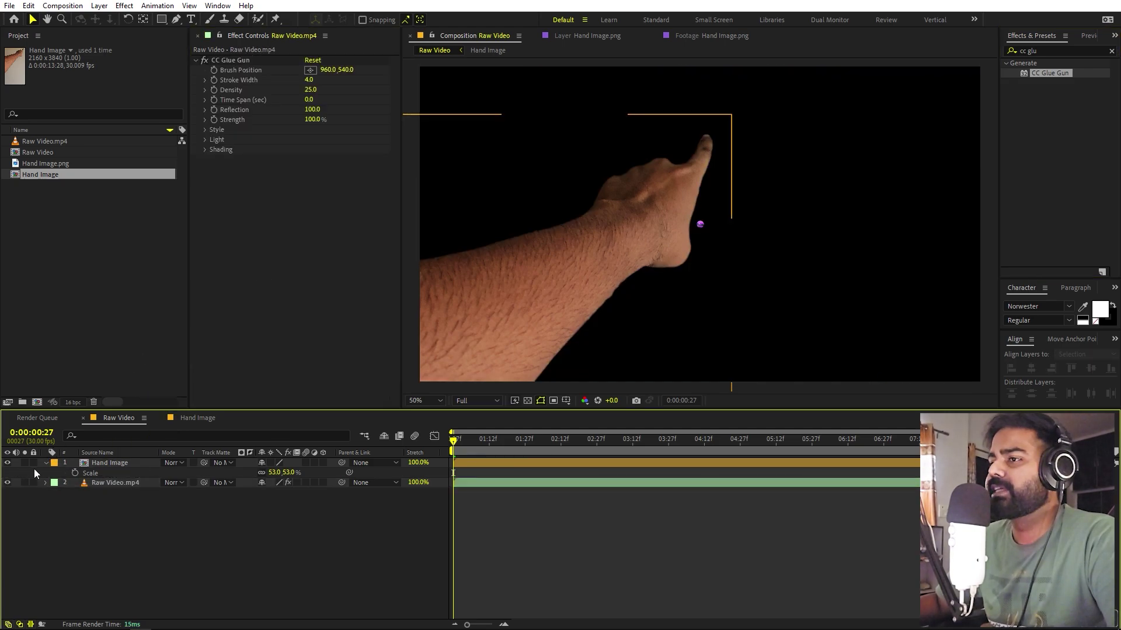
- Hide the Hand Image layer and set CC Glue Gun's stroke width on the video layer to 22
click(7, 463)
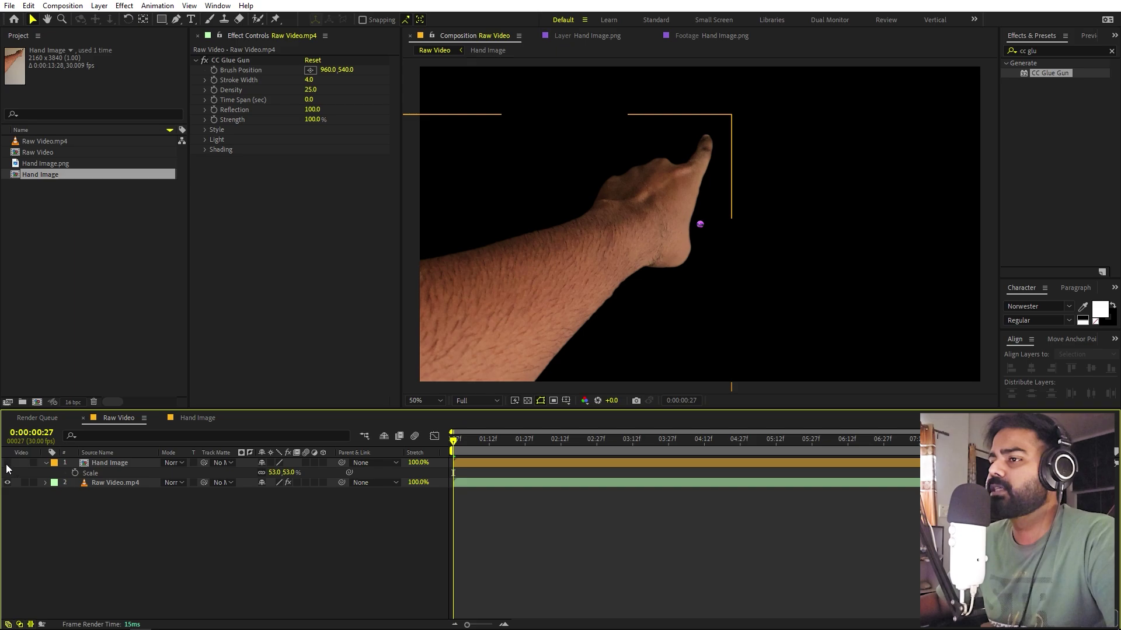
click(96, 482)
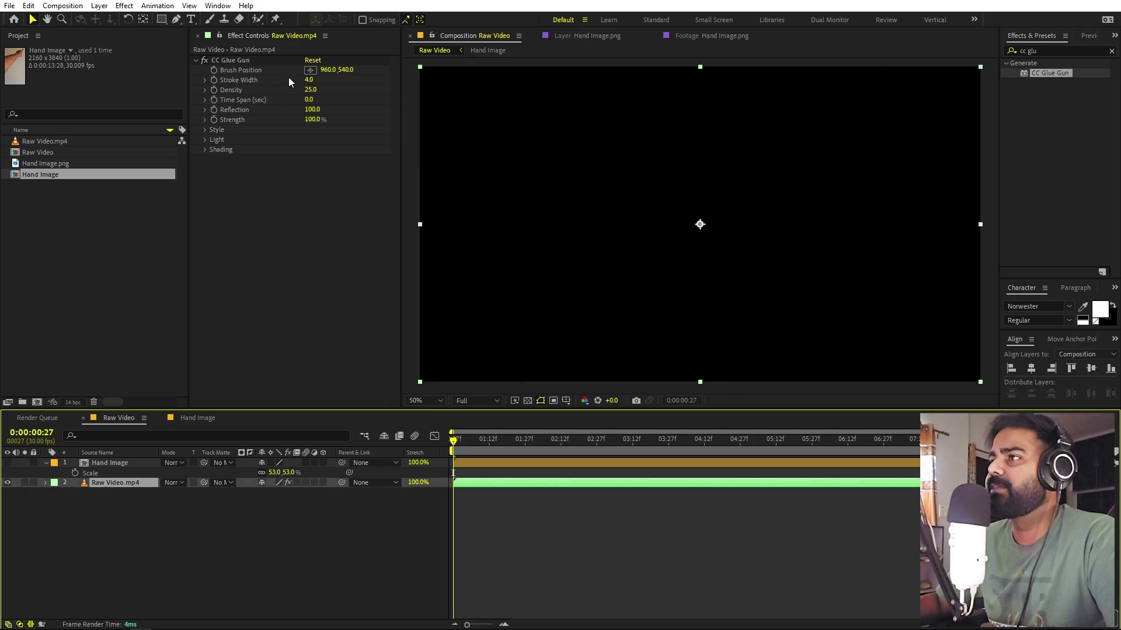
mouse_move(308, 80)
mouse_down()
mouse_move(615, 93)
mouse_move(739, 126)
mouse_move(409, 166)
mouse_move(493, 173)
mouse_up()
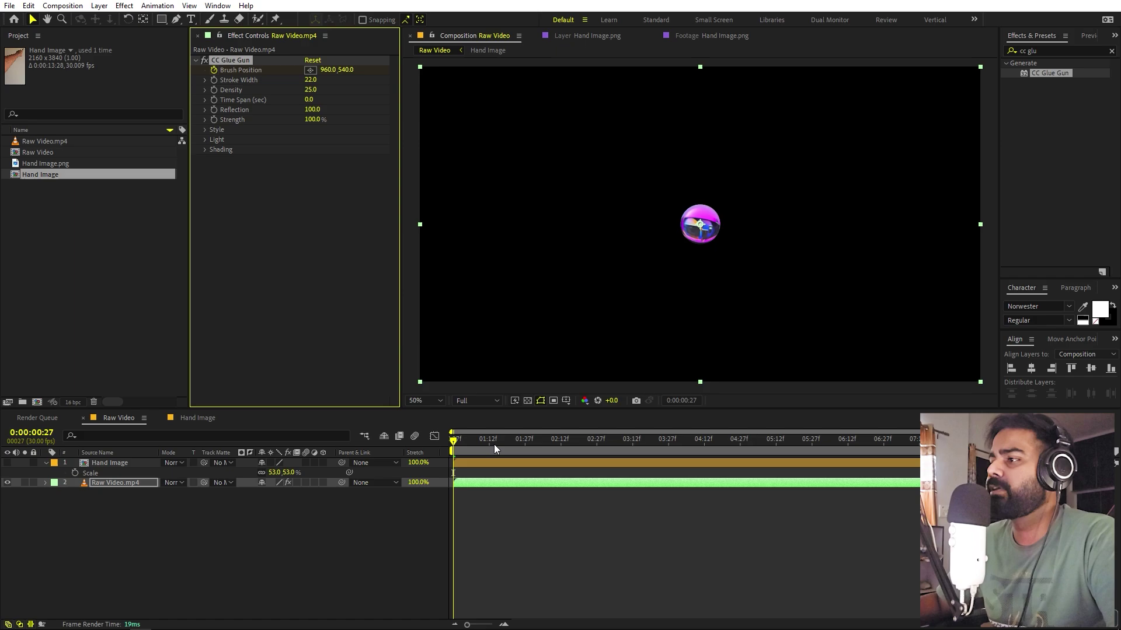
- Keyframe the glue brush position to 1577, 540 at 0:00:01:29, 1577, 971 at 0:00:02:28 and 308, 971 at 0:00:04:09
drag(494, 443, 529, 444)
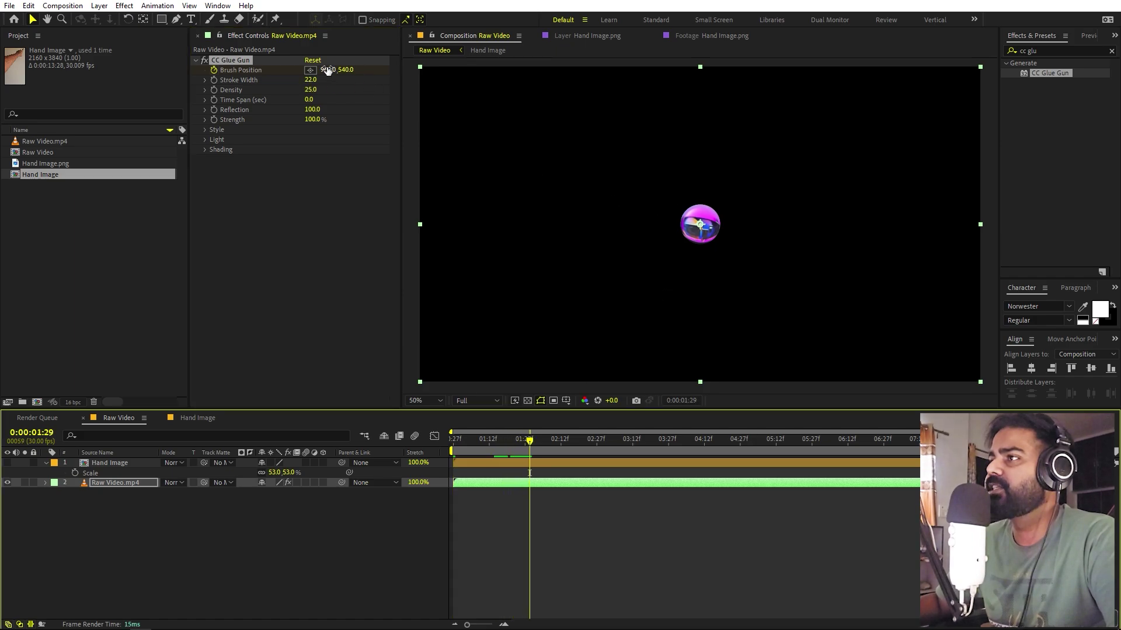
drag(327, 70, 687, 70)
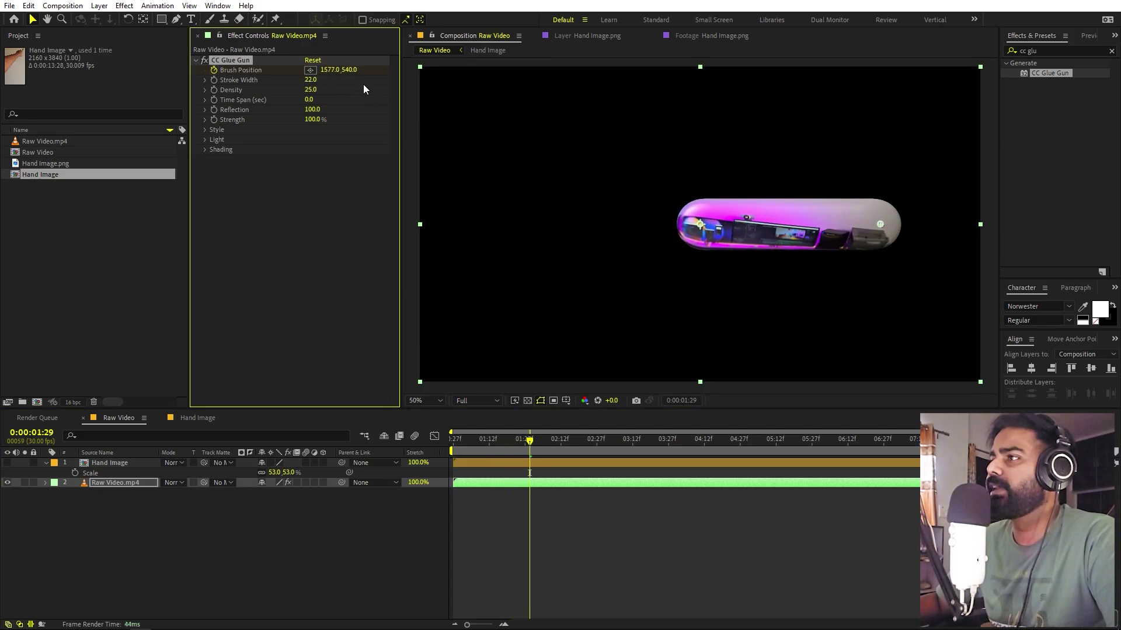
key(space)
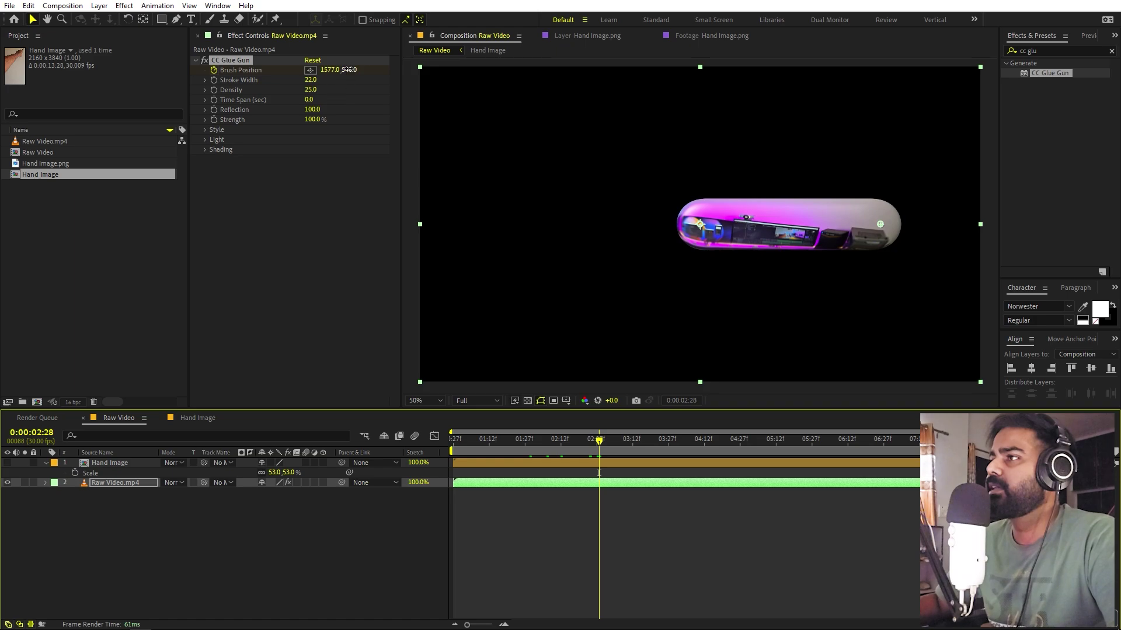
mouse_move(349, 69)
mouse_down()
mouse_move(525, 95)
mouse_move(631, 176)
mouse_up()
drag(600, 441, 697, 441)
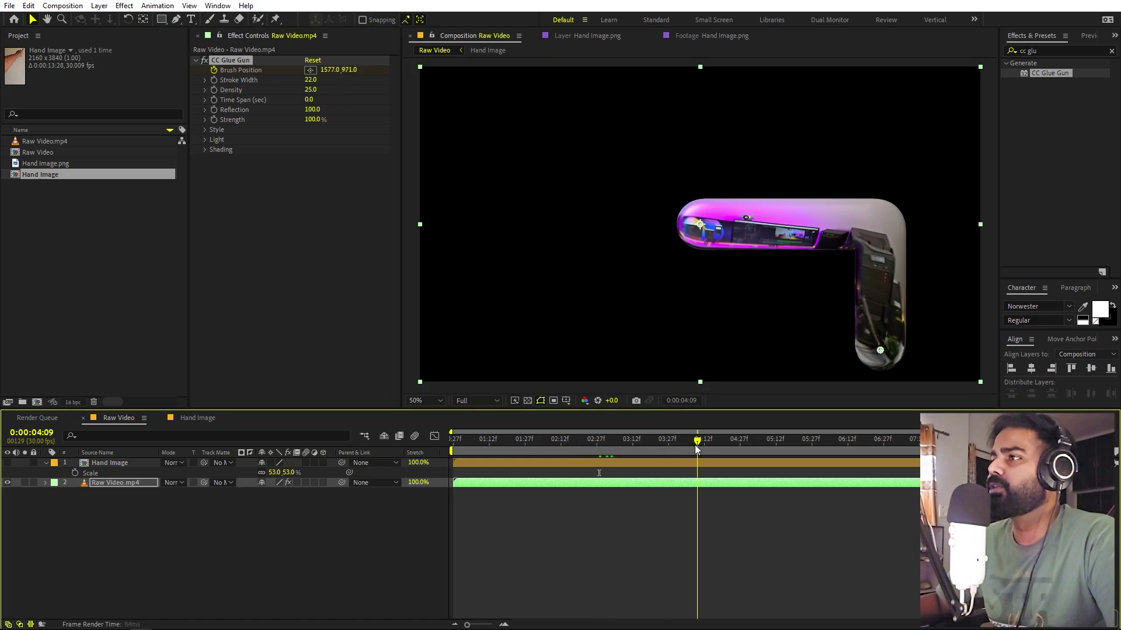
drag(334, 70, 0, 70)
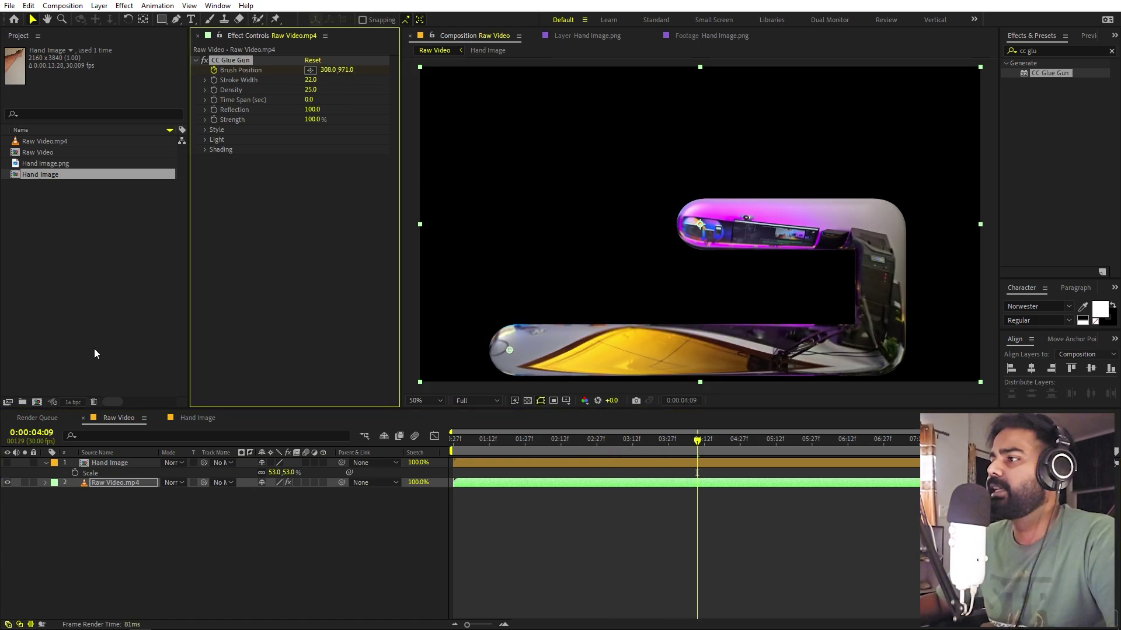
- Try a CC Glue Gun reflection of 199 and different strengths while inspecting the stroke up close
scroll(706, 280, up, 2)
key(h)
drag(667, 218, 752, 219)
drag(484, 176, 699, 179)
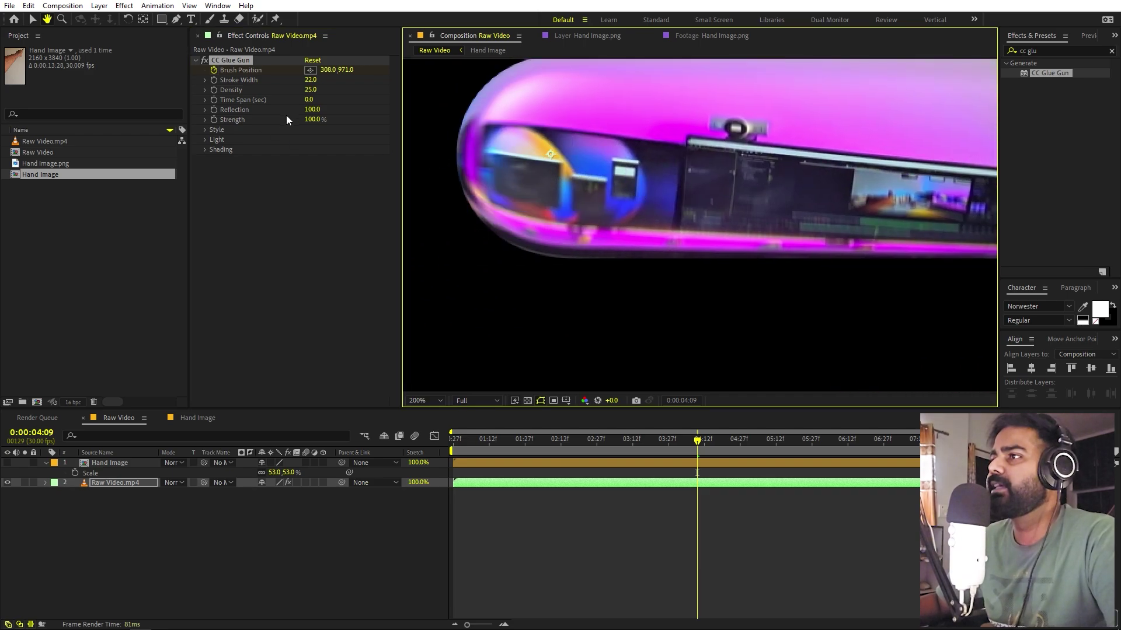
key(v)
drag(322, 111, 645, 139)
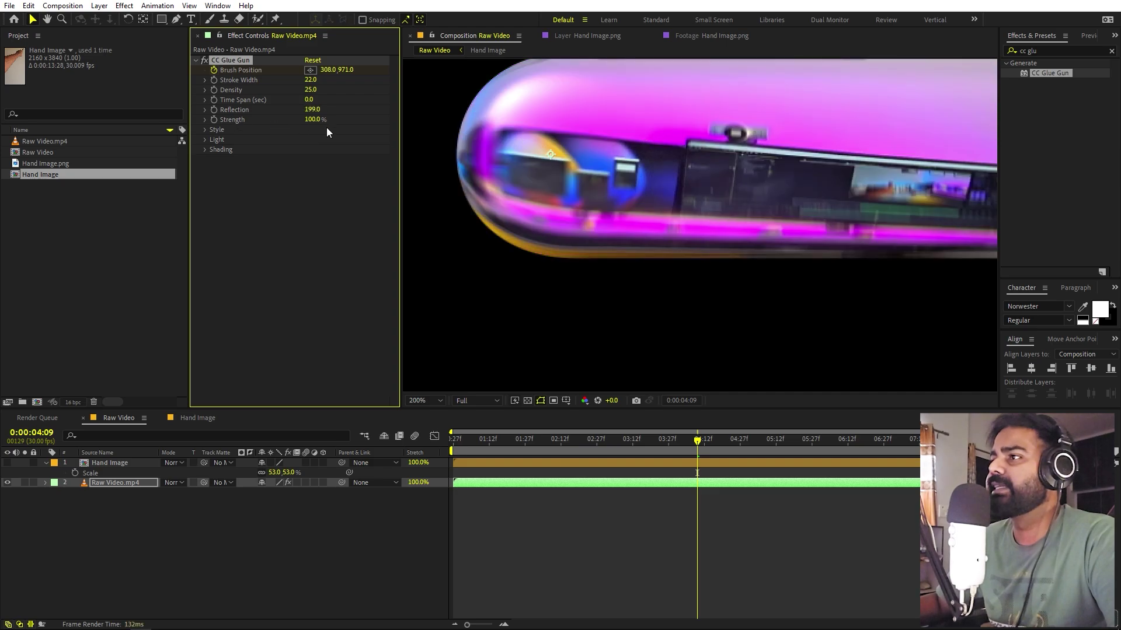
drag(314, 120, 797, 198)
scroll(798, 199, down, 2)
scroll(788, 199, up, 1)
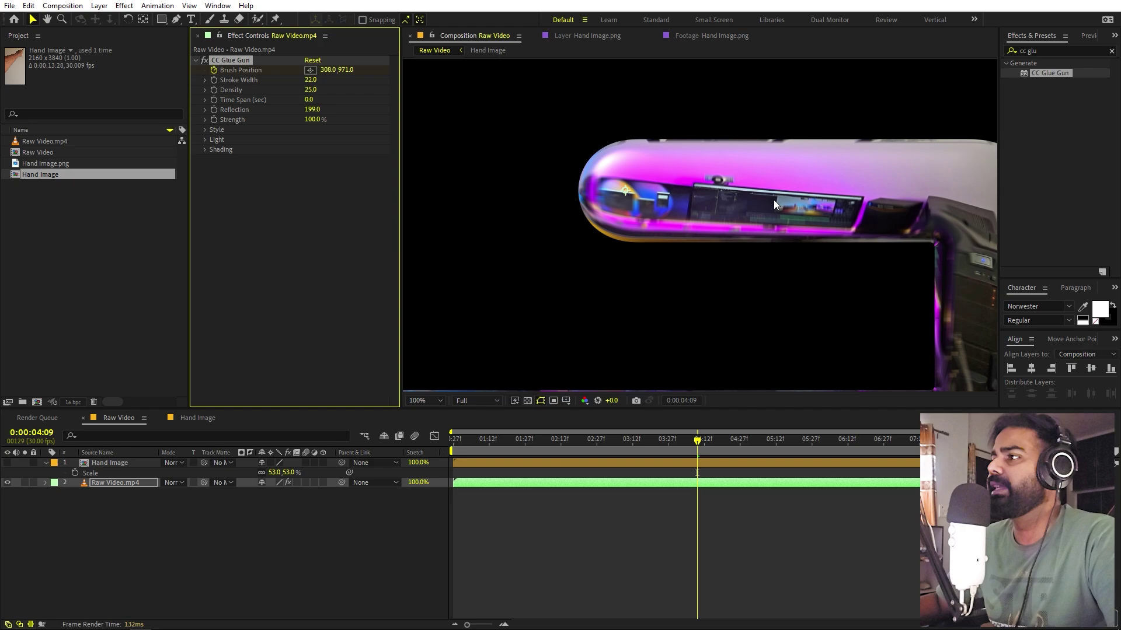
- Try a thin beaded glue stroke with density 0.6 and stroke width 2.8, followed by a density of 13
drag(308, 89, 159, 124)
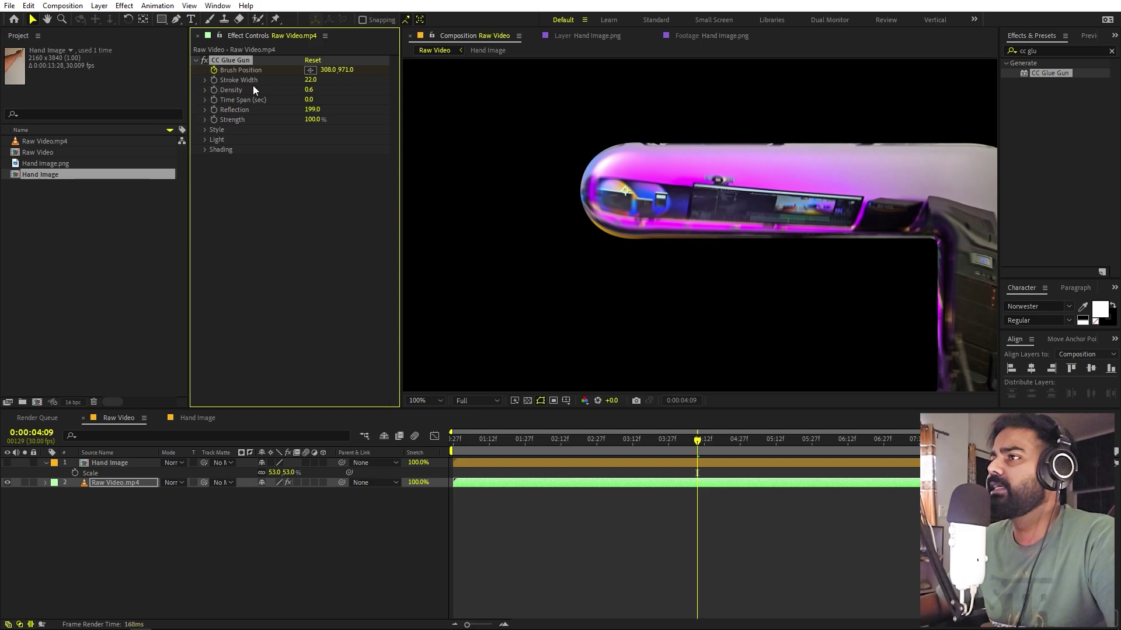
drag(283, 82, 186, 106)
scroll(636, 201, up, 2)
drag(640, 150, 785, 247)
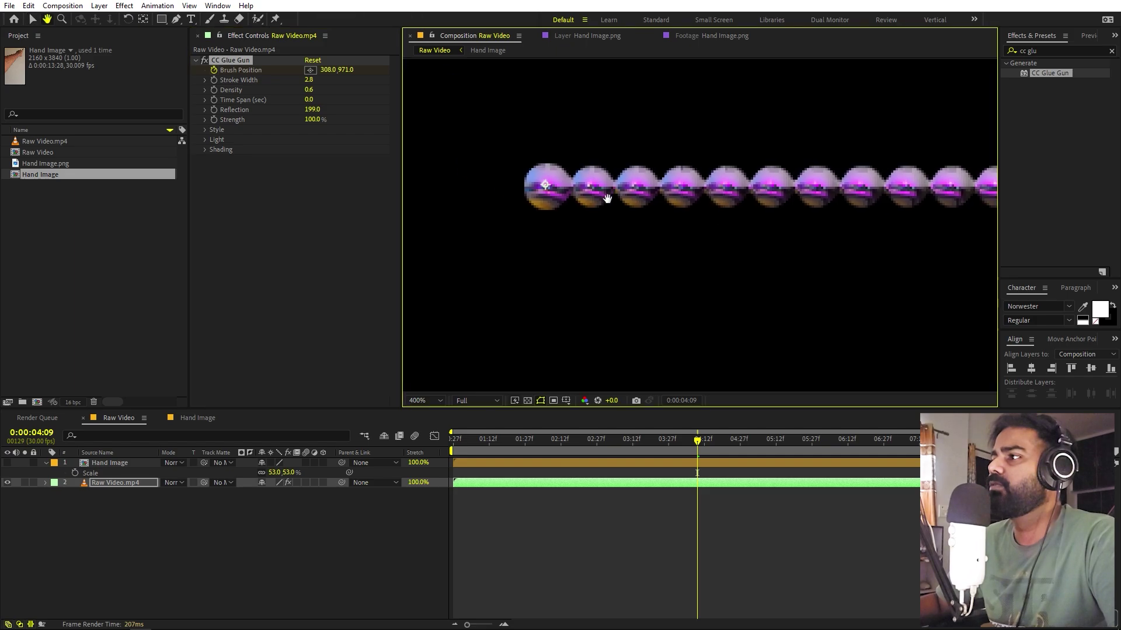
drag(607, 199, 641, 210)
drag(309, 90, 412, 164)
- Undo the trial density, stroke width and reflection changes and fit the whole composition in the view
key(ctrl+z)
scroll(623, 204, down, 5)
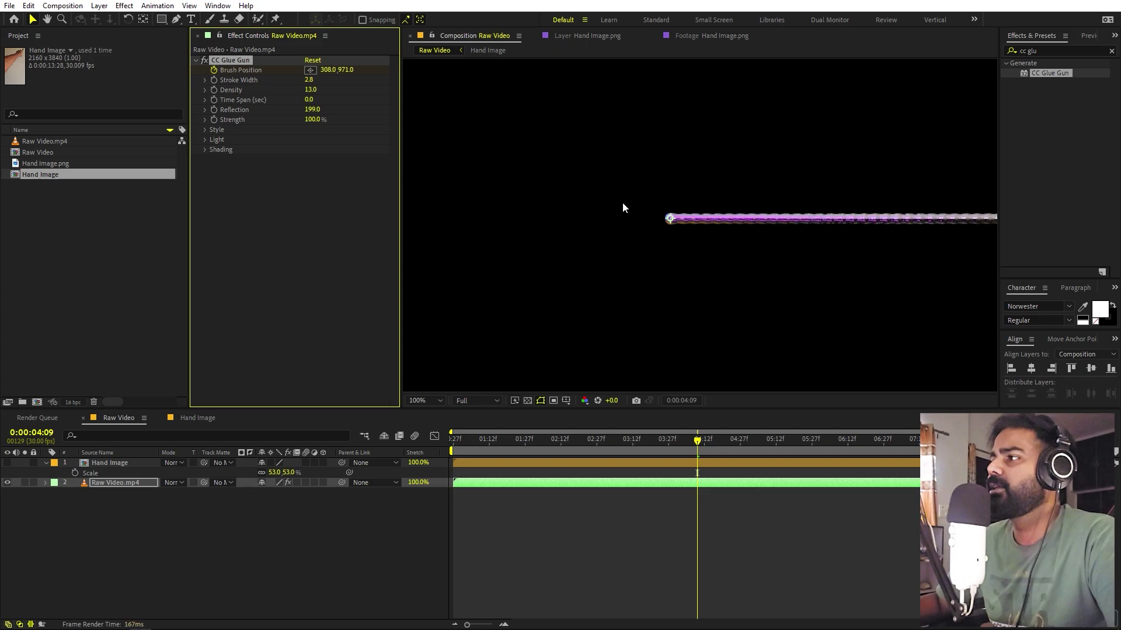
key(ctrl+z)
key(ctrl+z)
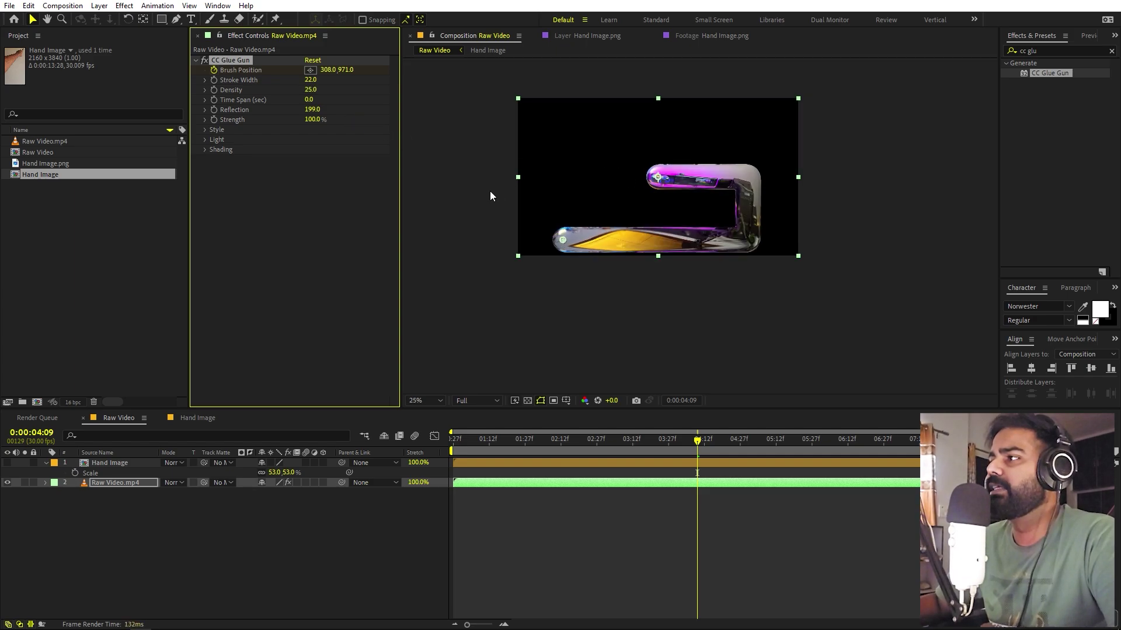
key(ctrl+z)
scroll(642, 212, up, 2)
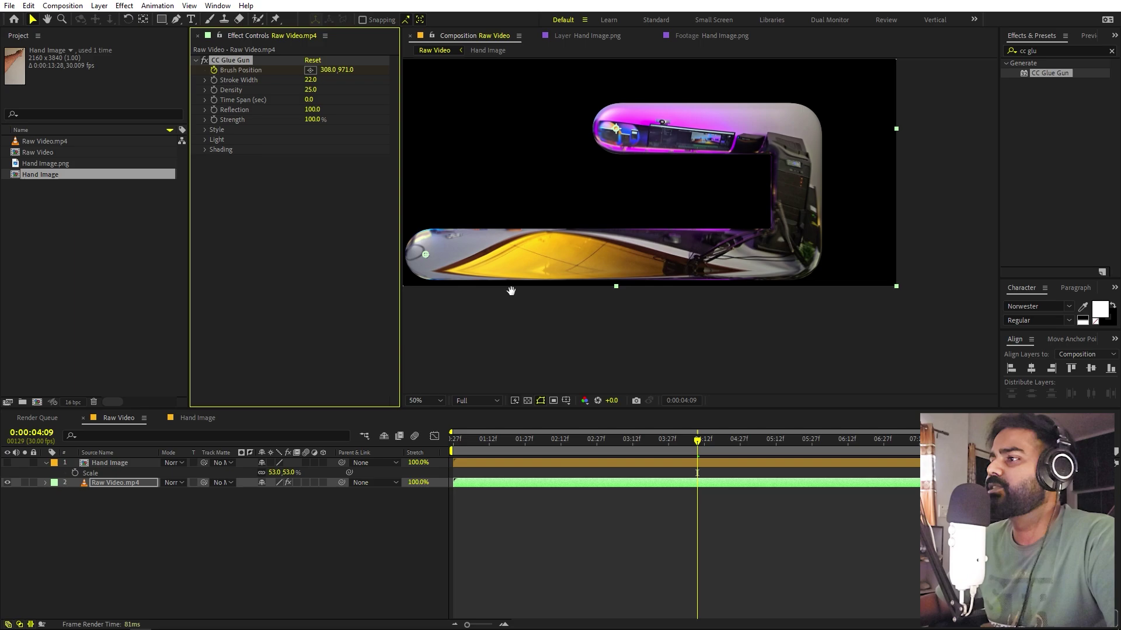
click(431, 403)
click(438, 425)
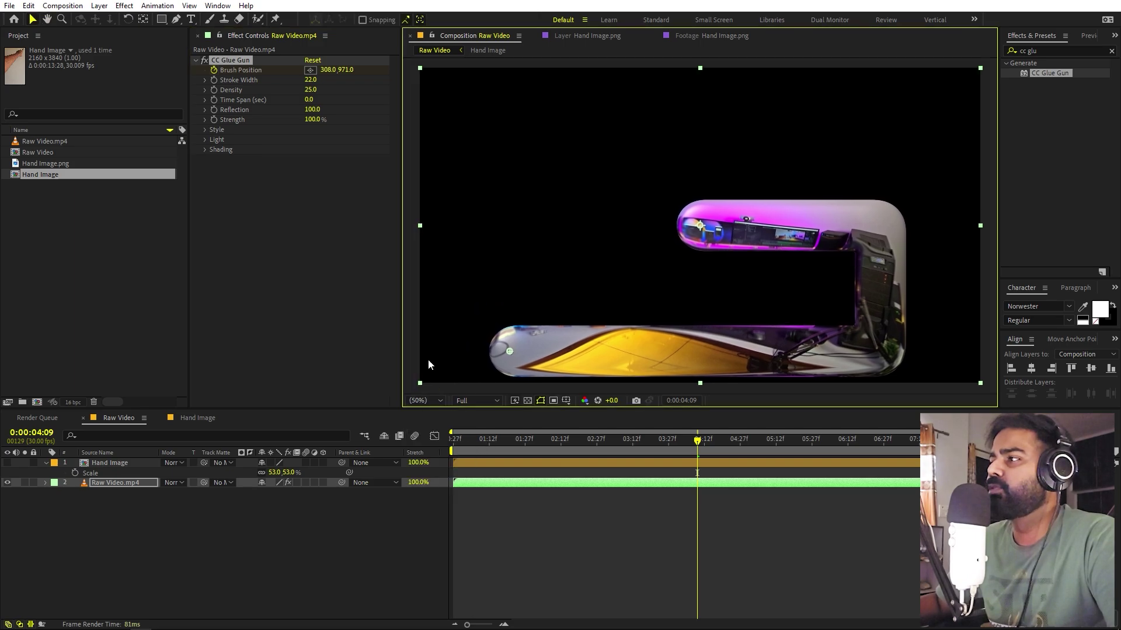
- Remove the brush position keyframes and show the Hand Image layer again at the start, 0:00:00:27
click(215, 69)
drag(516, 454, 55, 472)
click(8, 464)
click(166, 558)
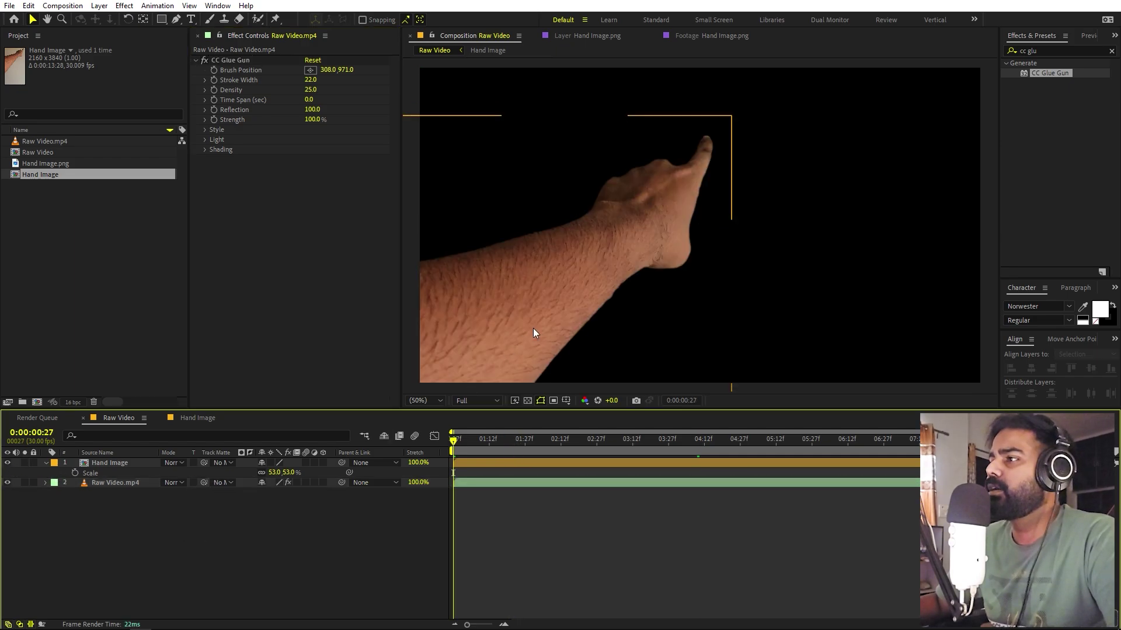
click(240, 71)
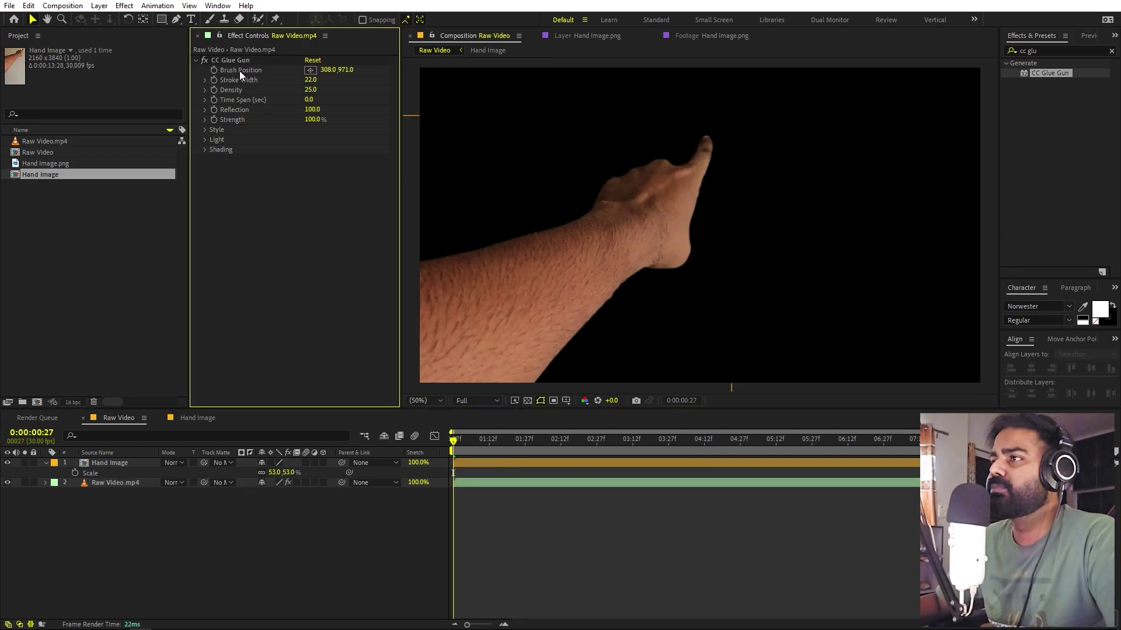
drag(639, 217, 597, 246)
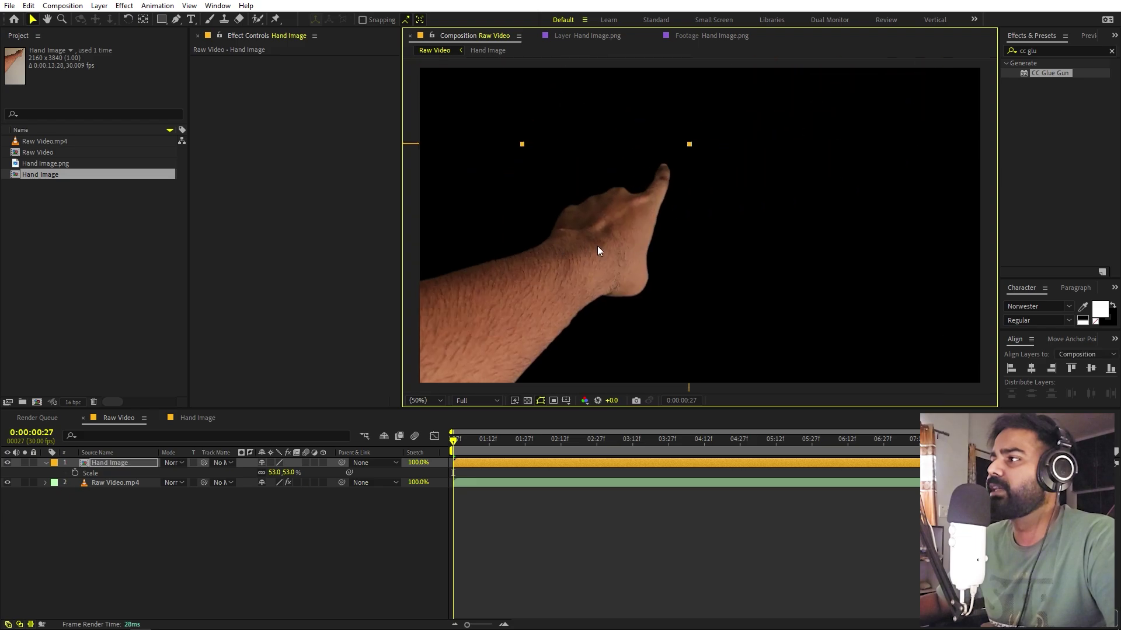
key(ctrl+z)
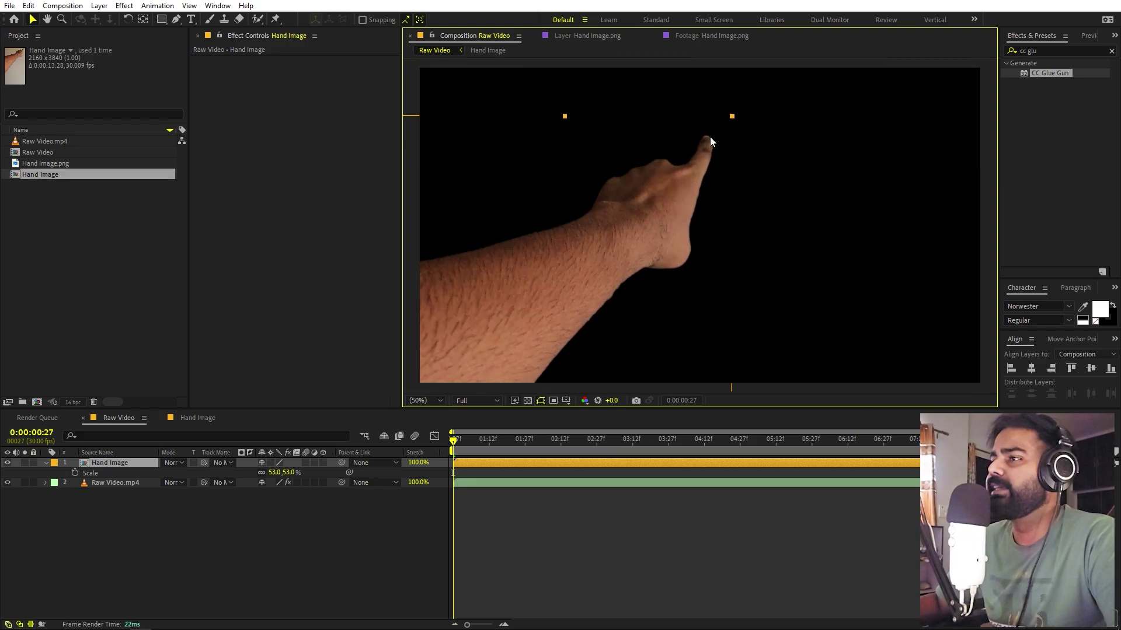
- Move the Hand Image layer's anchor point onto the tip of the pointing finger
click(143, 19)
key(comma)
key(comma)
key(comma)
key(comma)
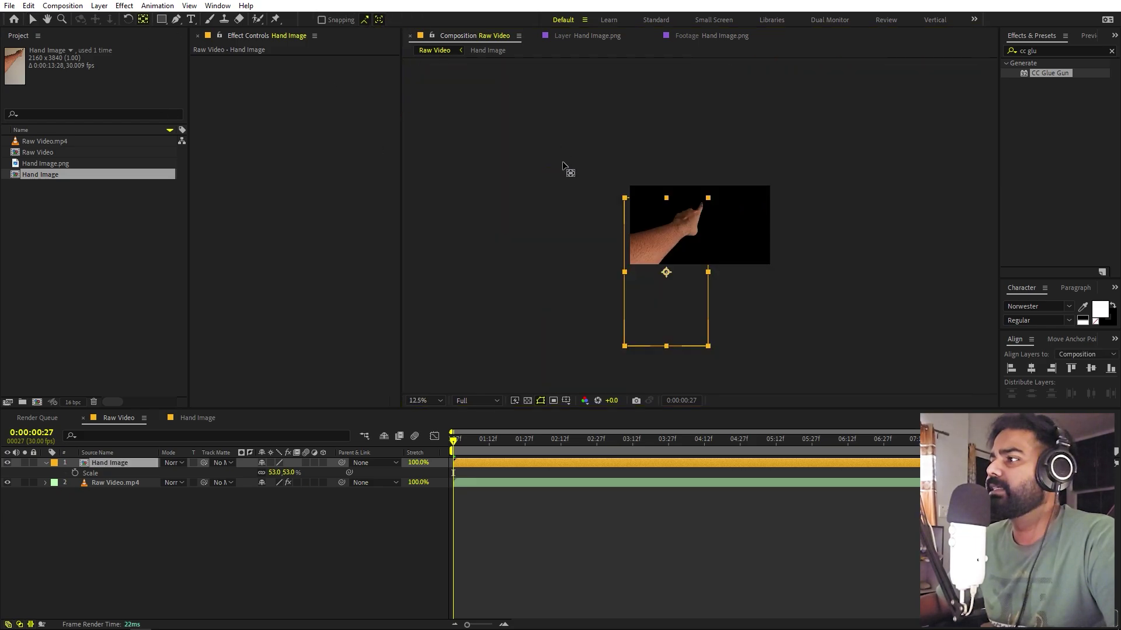
mouse_move(663, 273)
mouse_down()
mouse_move(699, 209)
mouse_move(684, 280)
mouse_up()
scroll(698, 208, up, 4)
scroll(689, 292, up, 2)
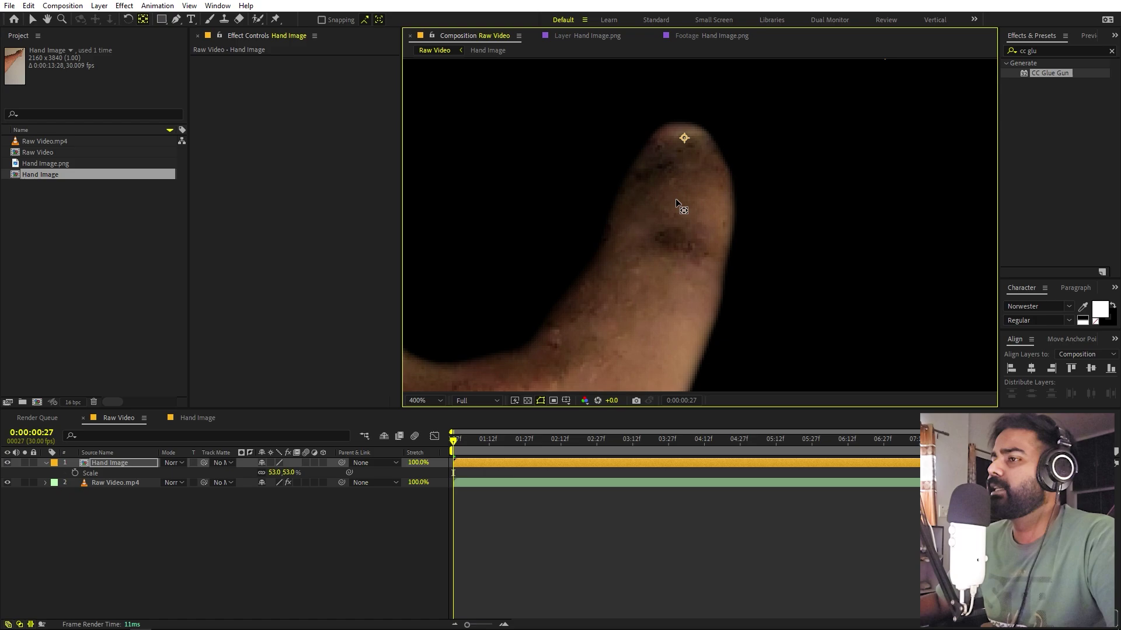
- Link the CC Glue Gun Brush Position on Raw Video.mp4 to the Hand Image layer's Position with an expression
click(123, 482)
key(ctrl+alt+shift+e)
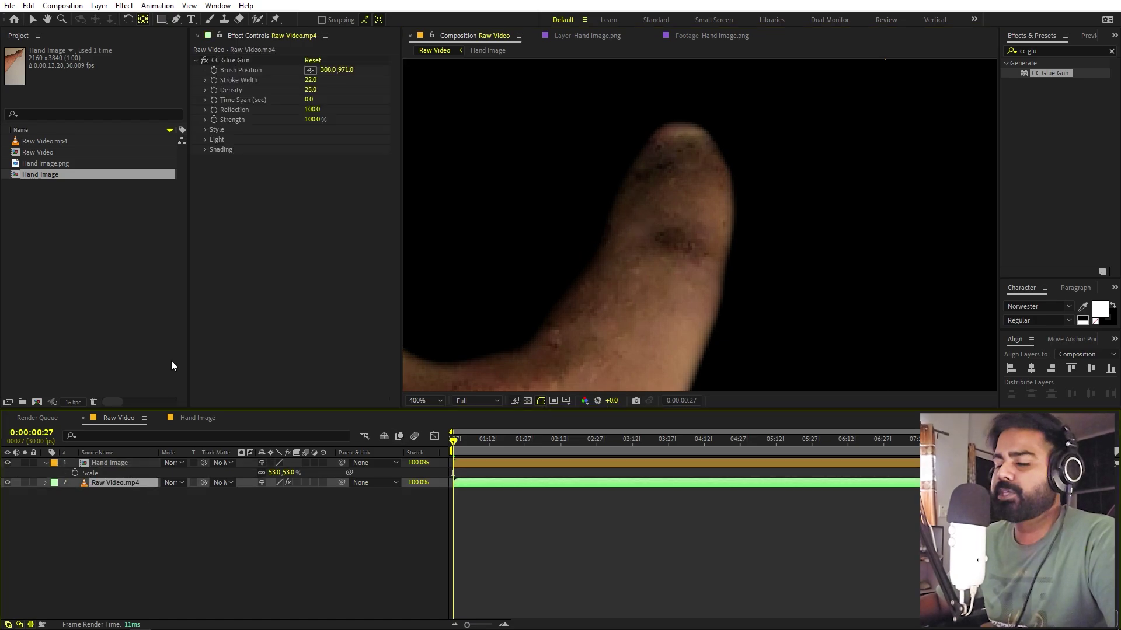
click(111, 462)
key(p)
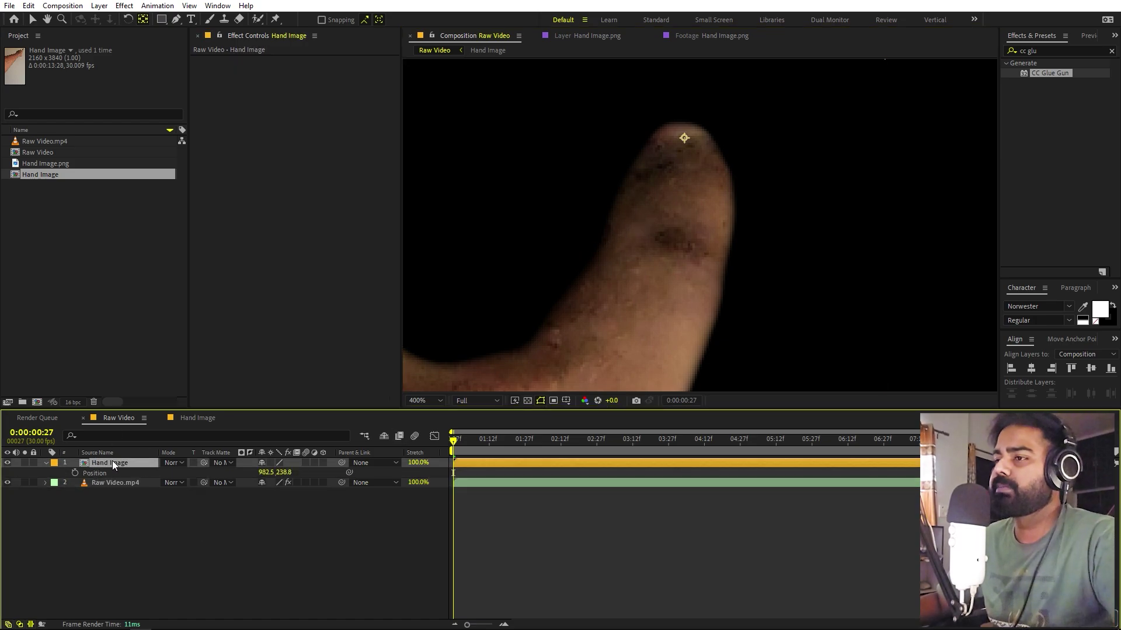
click(113, 480)
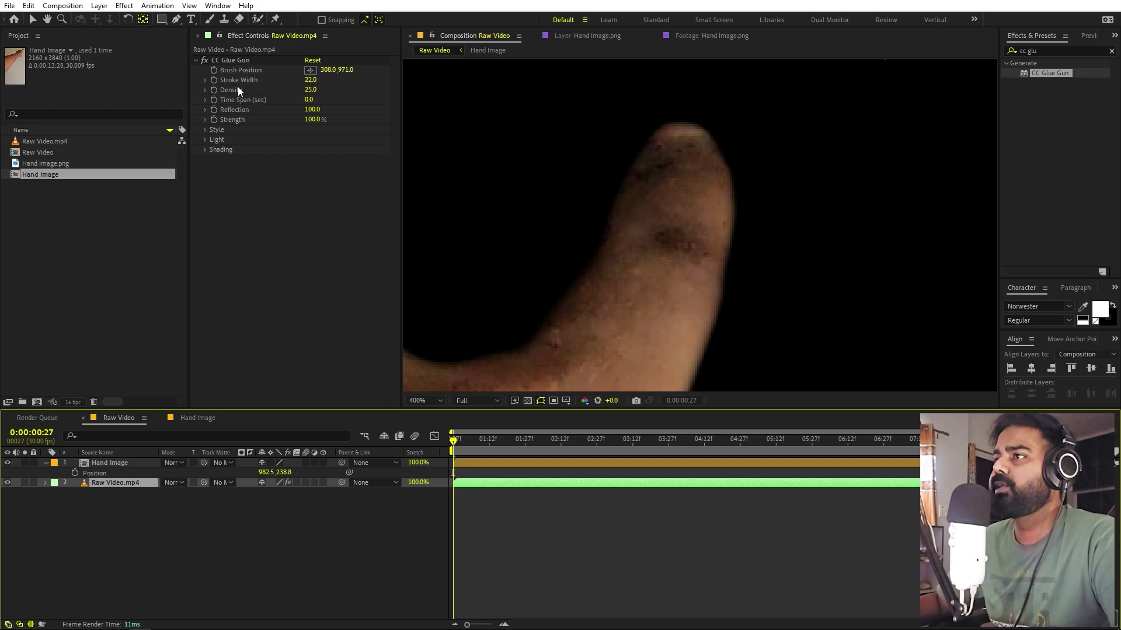
alt+click(215, 70)
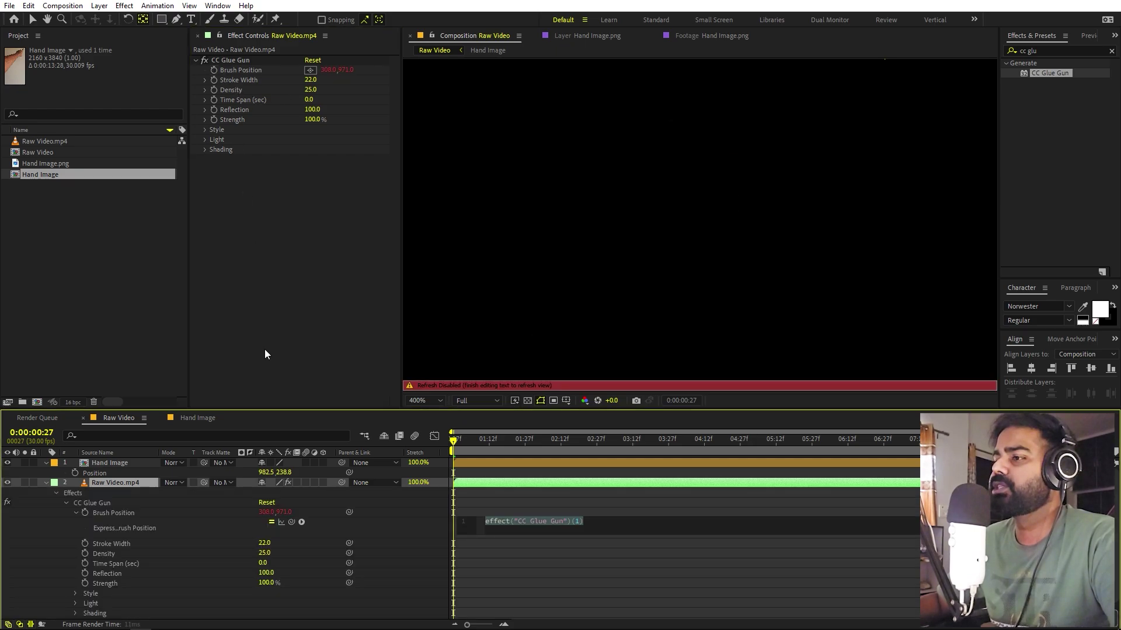
mouse_move(291, 521)
mouse_down()
mouse_move(241, 498)
mouse_move(105, 472)
mouse_up()
click(582, 502)
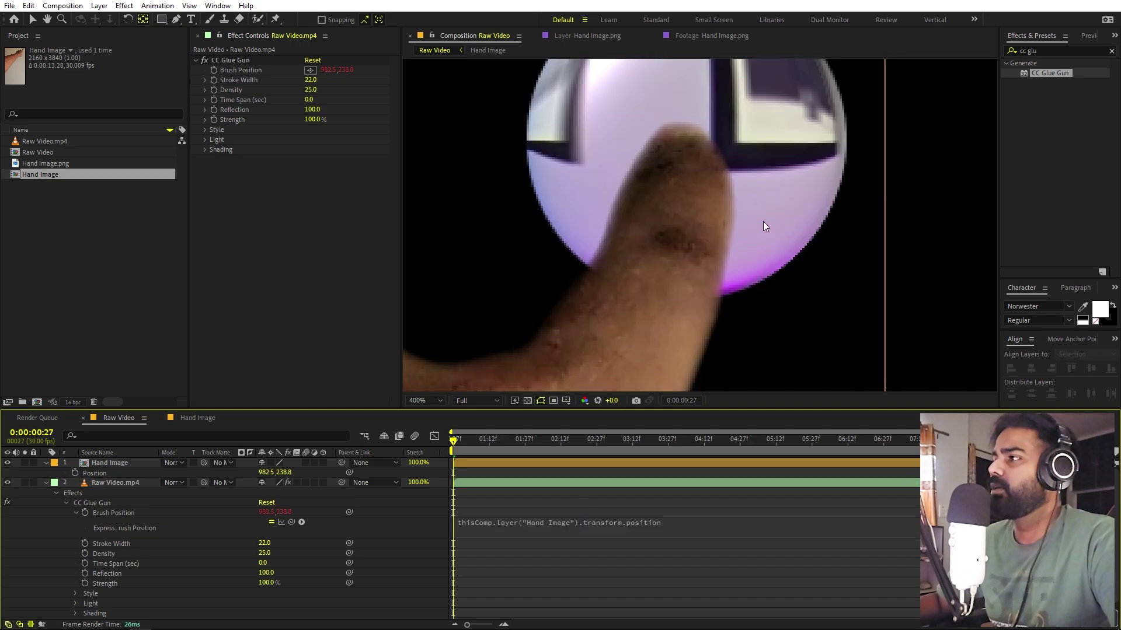
- Place the fingertip in the frame's upper-left corner at about 58.5, 82.8 and start keyframing Hand Image's Position at 0:00:00:27
scroll(763, 222, down, 4)
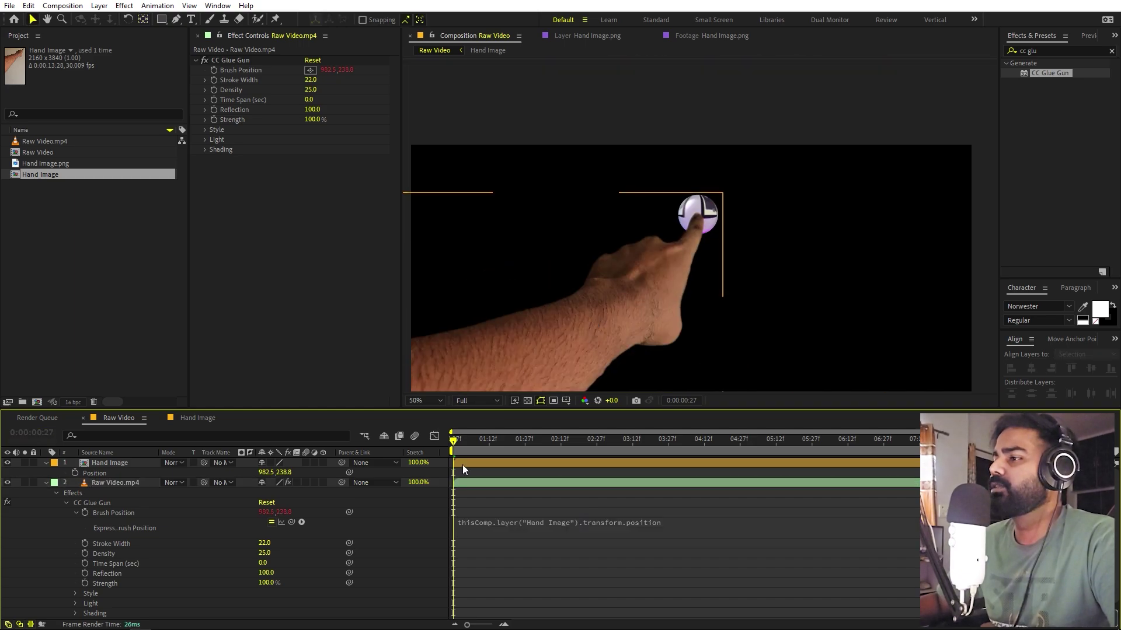
click(462, 465)
drag(577, 328, 534, 365)
click(439, 401)
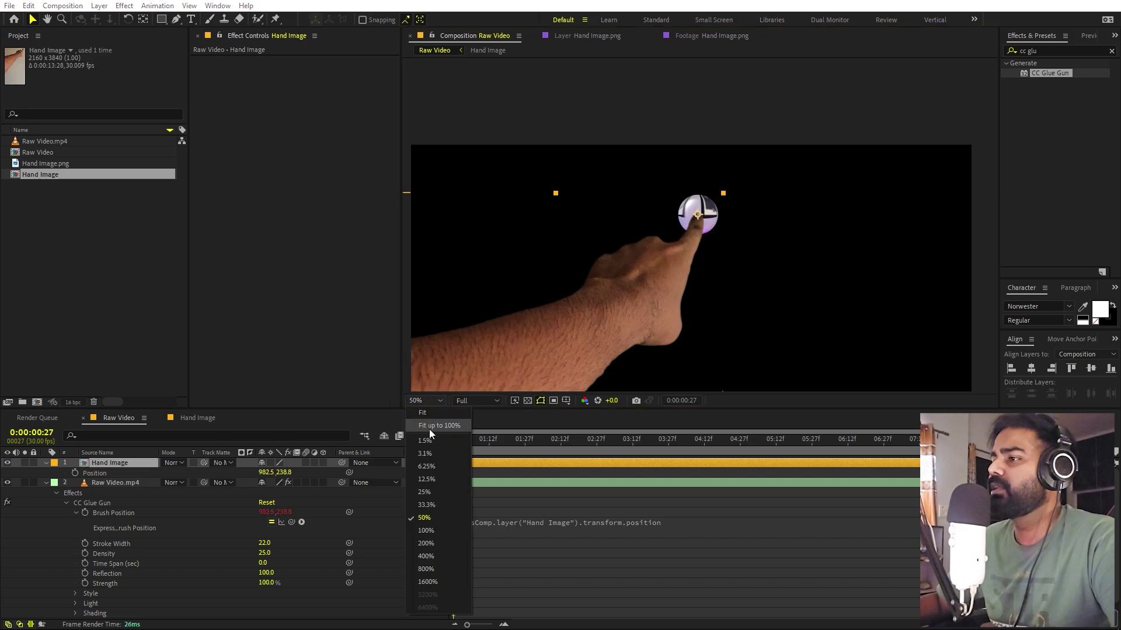
click(435, 606)
click(50, 485)
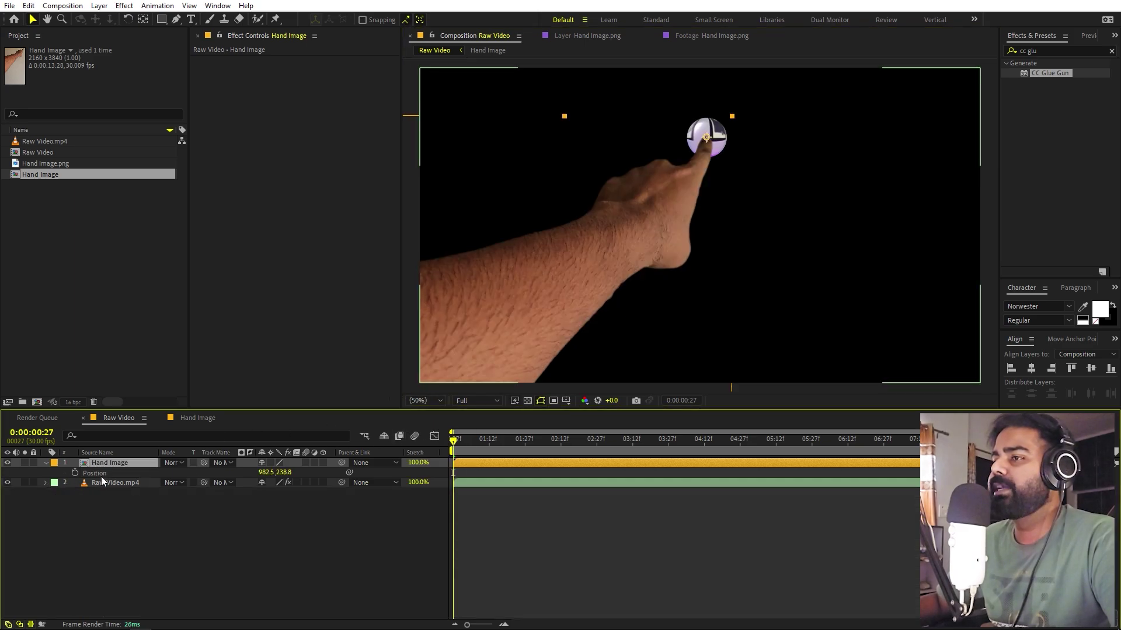
drag(636, 268, 368, 220)
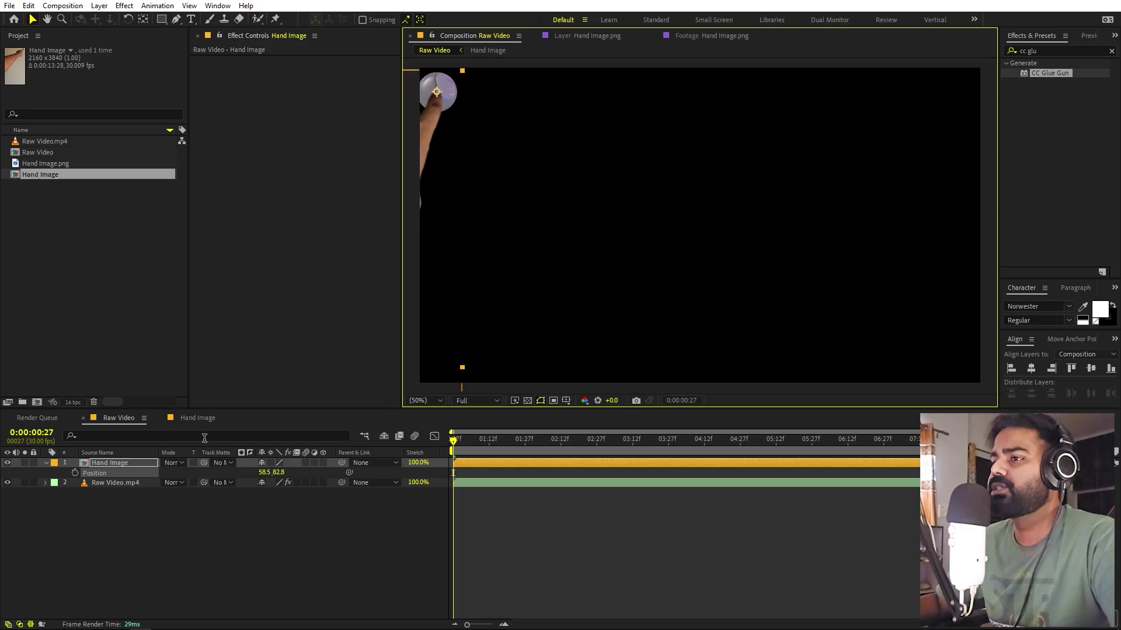
click(74, 472)
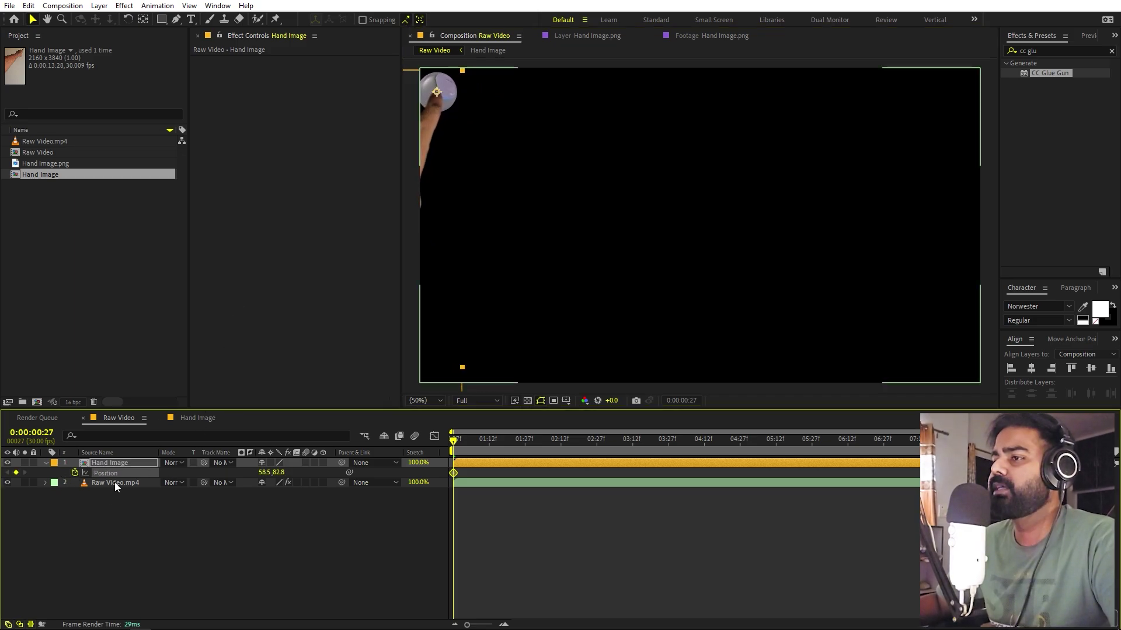
- Freeze the Hand Image layer on its frame at 0:00:00:27
drag(457, 442, 486, 444)
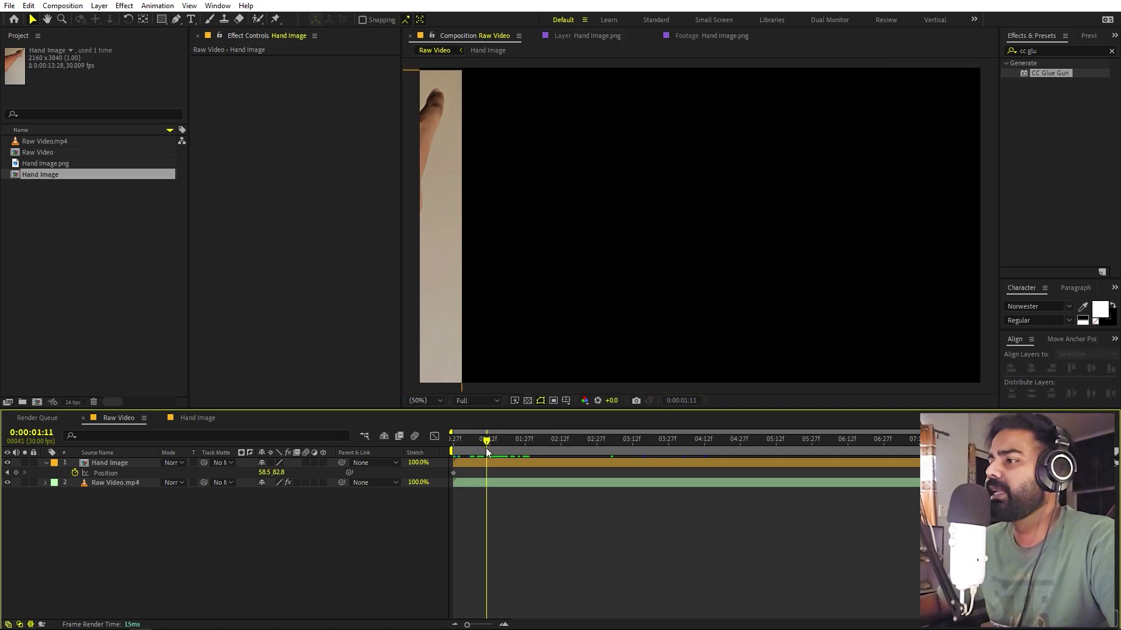
key(j)
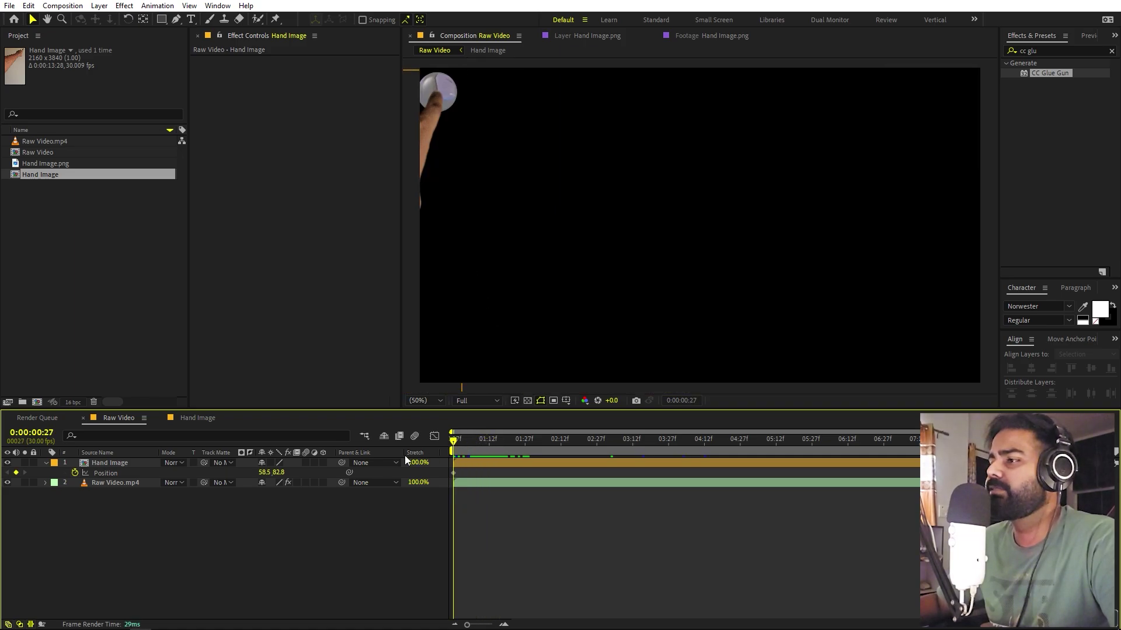
right_click(126, 465)
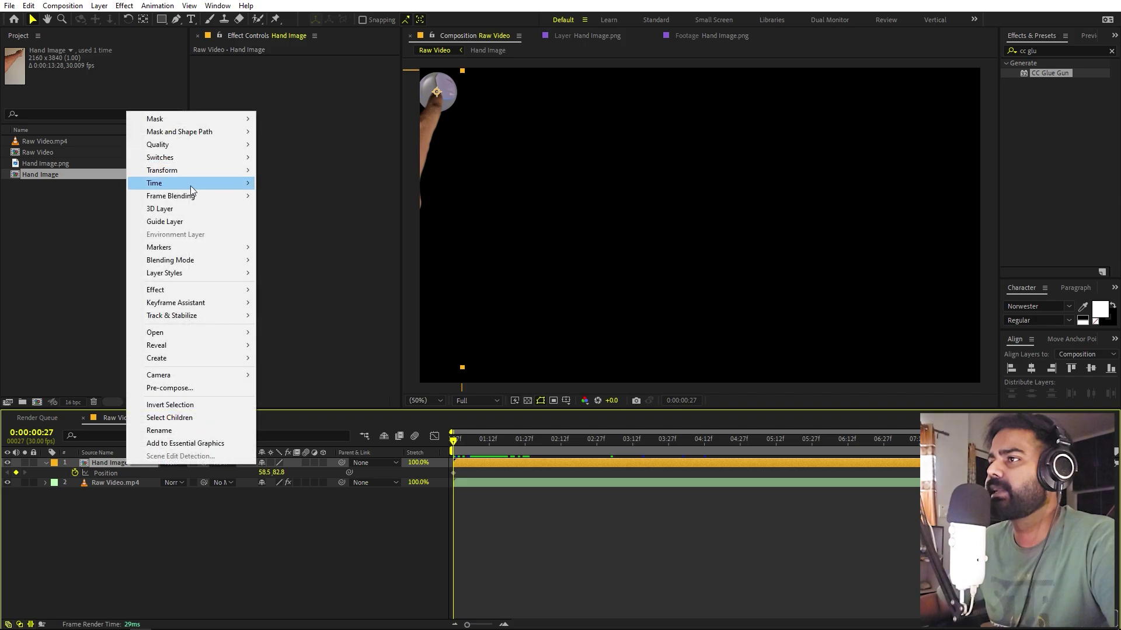
mouse_move(175, 183)
click(300, 223)
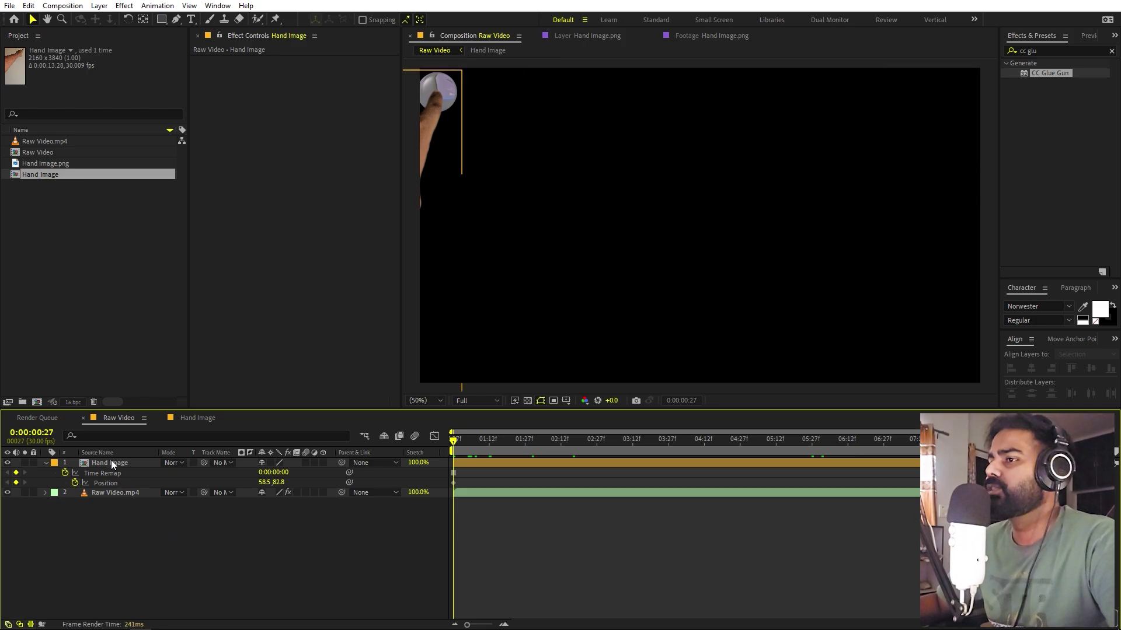
- Set the CC Glue Gun Stroke Width on Raw Video.mp4 to 50
click(108, 492)
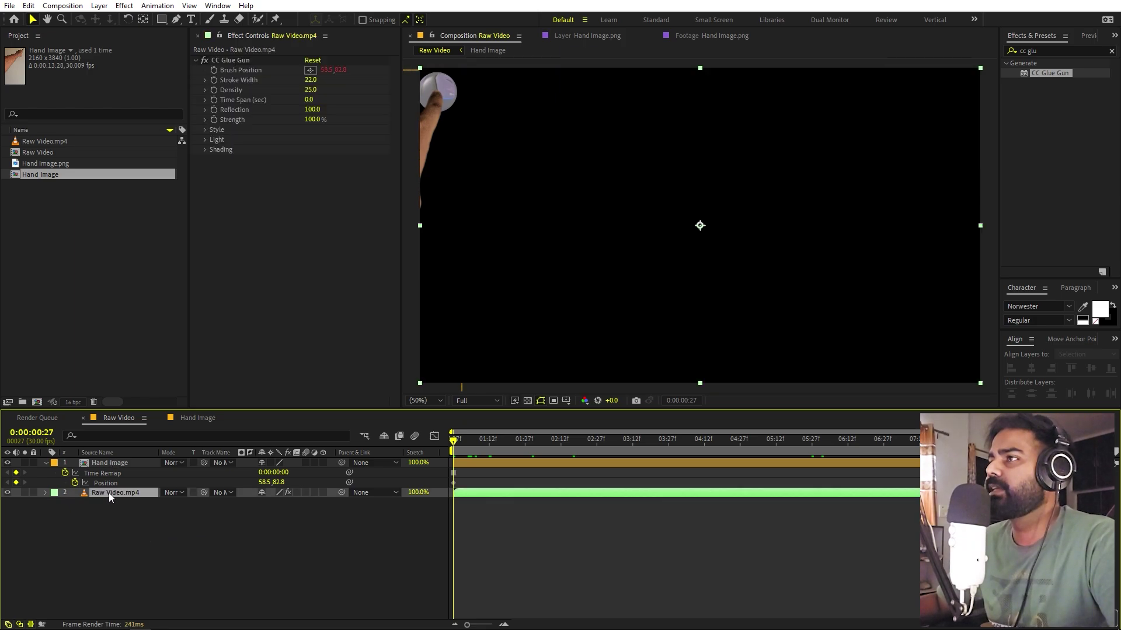
click(309, 80)
text(50)
key(Return)
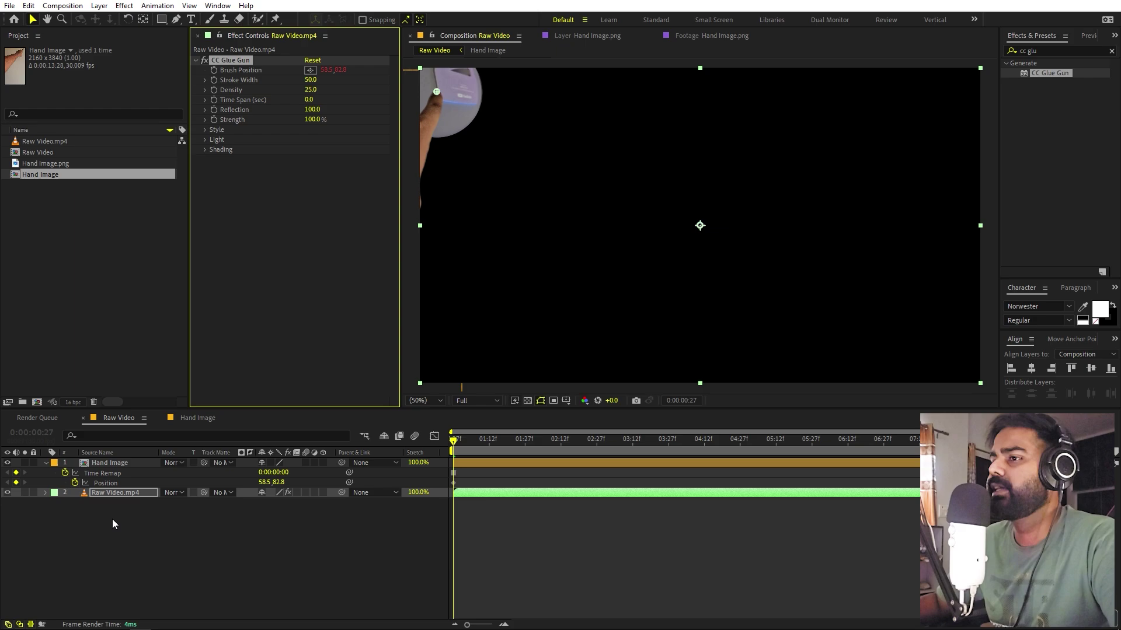
- At 0:00:01:27, keyframe Hand Image with its fingertip near the frame's upper-right corner, at about 1778.5, 90.8
click(466, 462)
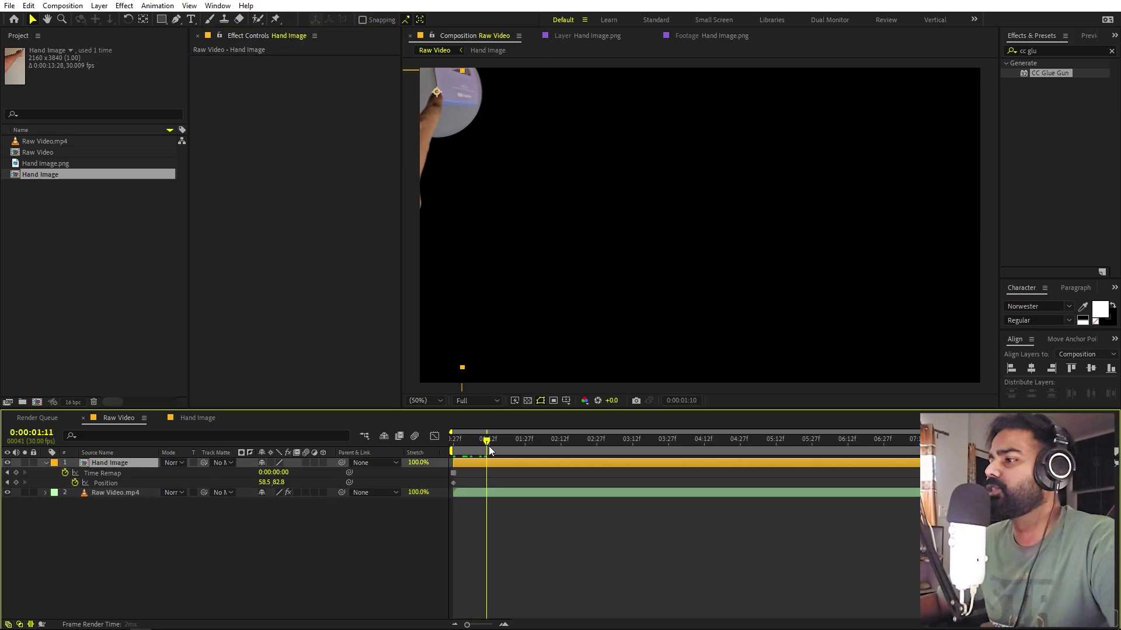
click(523, 443)
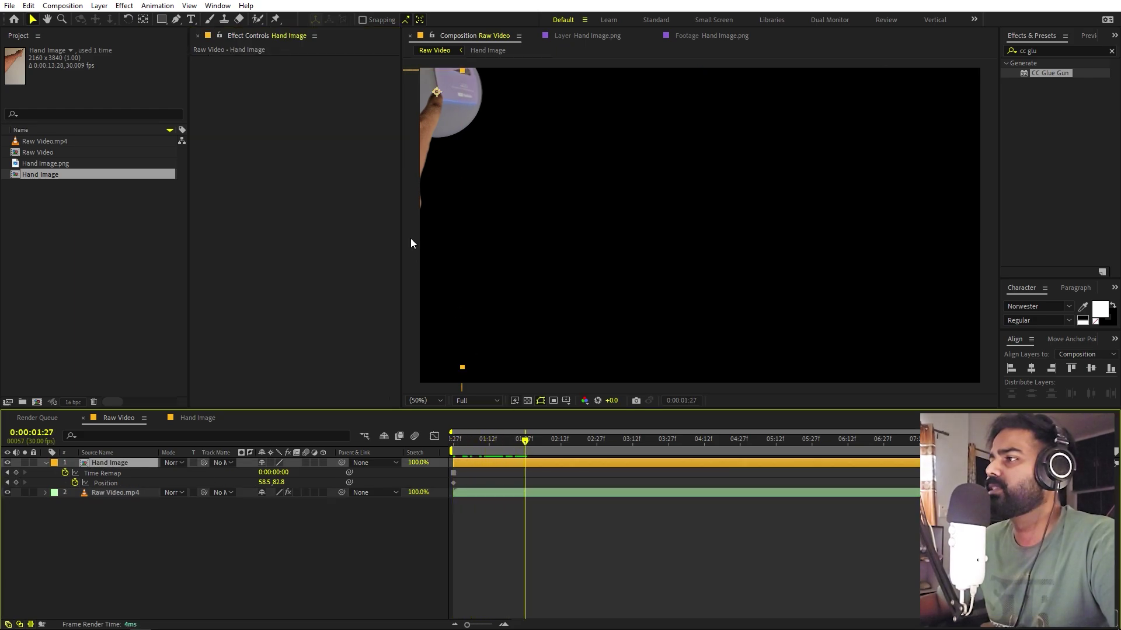
key(comma)
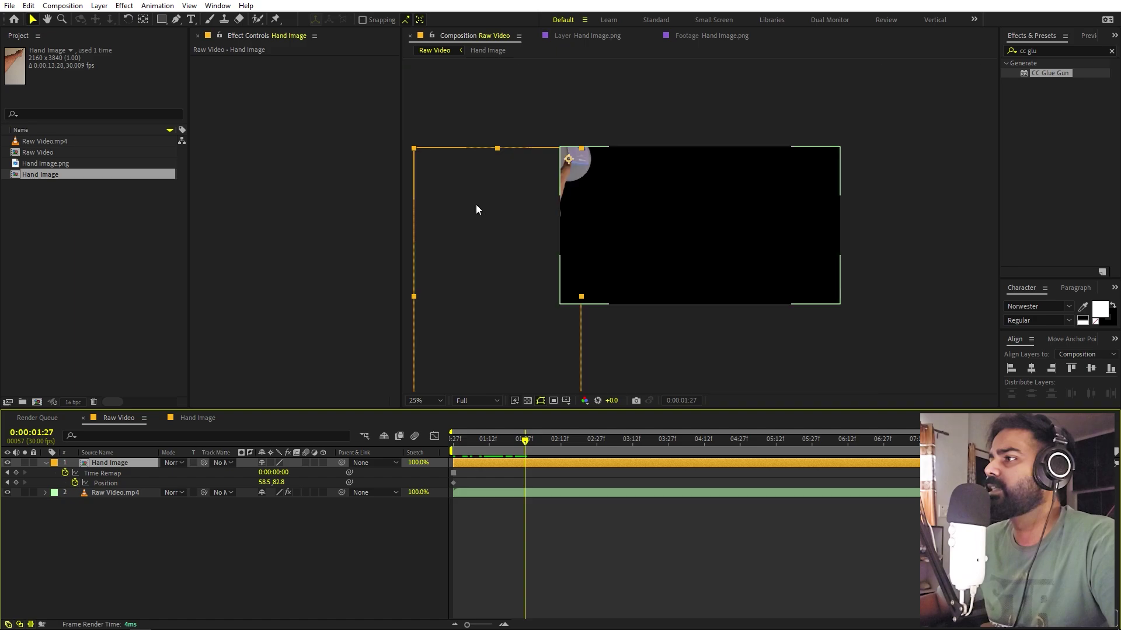
drag(502, 226, 751, 250)
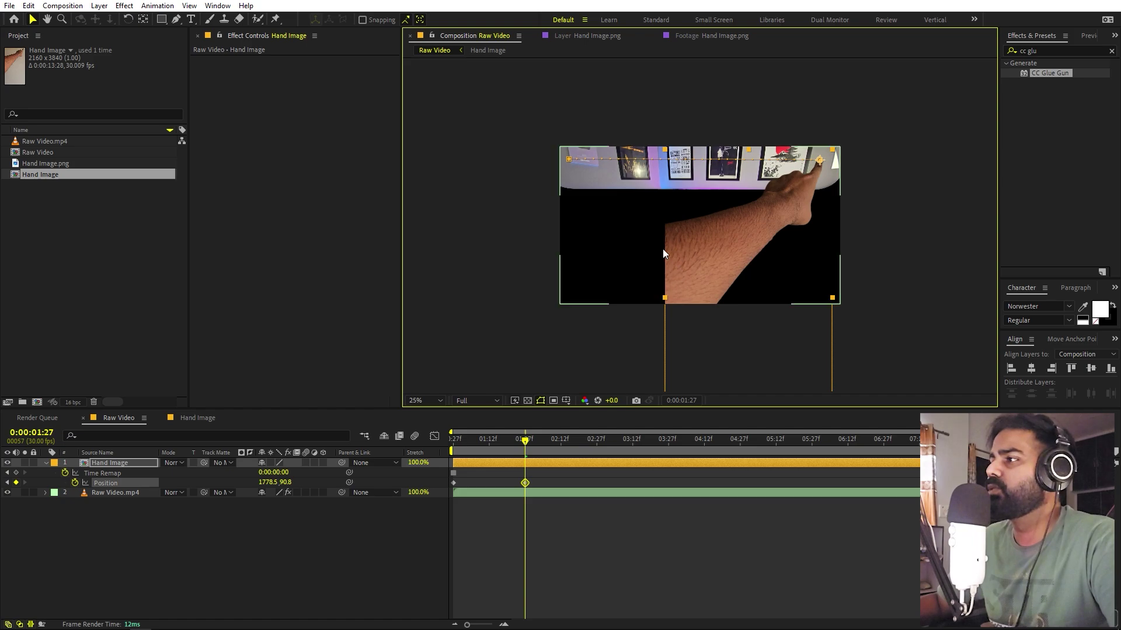
- Scale Hand Image to 64.9%, rotate it counter-clockwise so the arm enters from below, and preview the sweep from 0:00:00:27
click(103, 464)
key(s)
drag(267, 471, 501, 487)
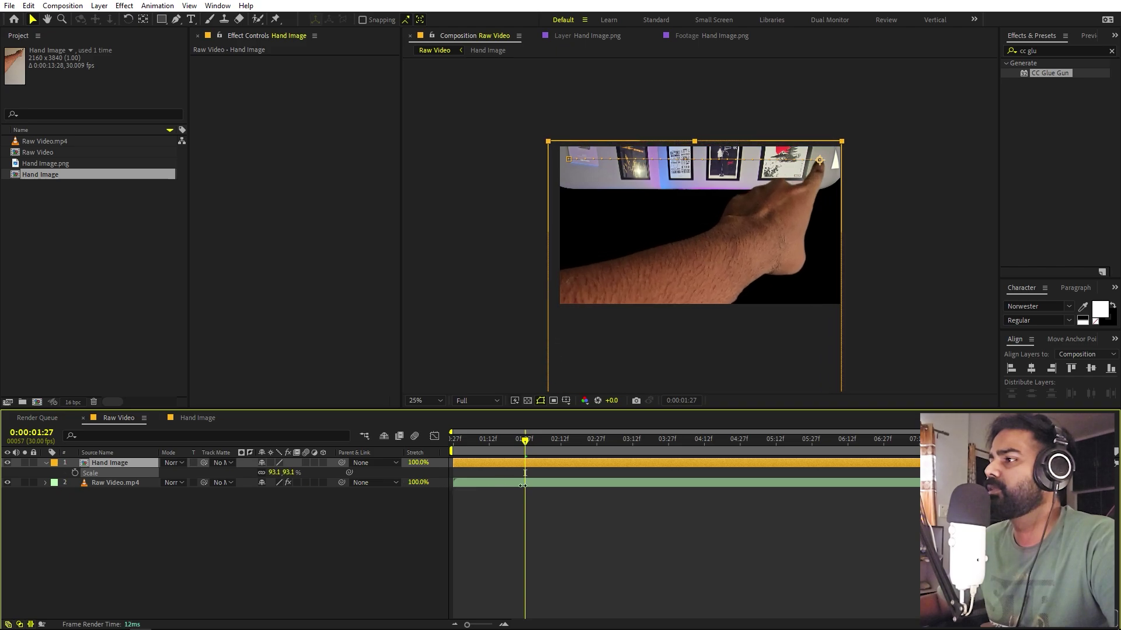
key(r)
key(period)
drag(276, 475, 184, 516)
key(s)
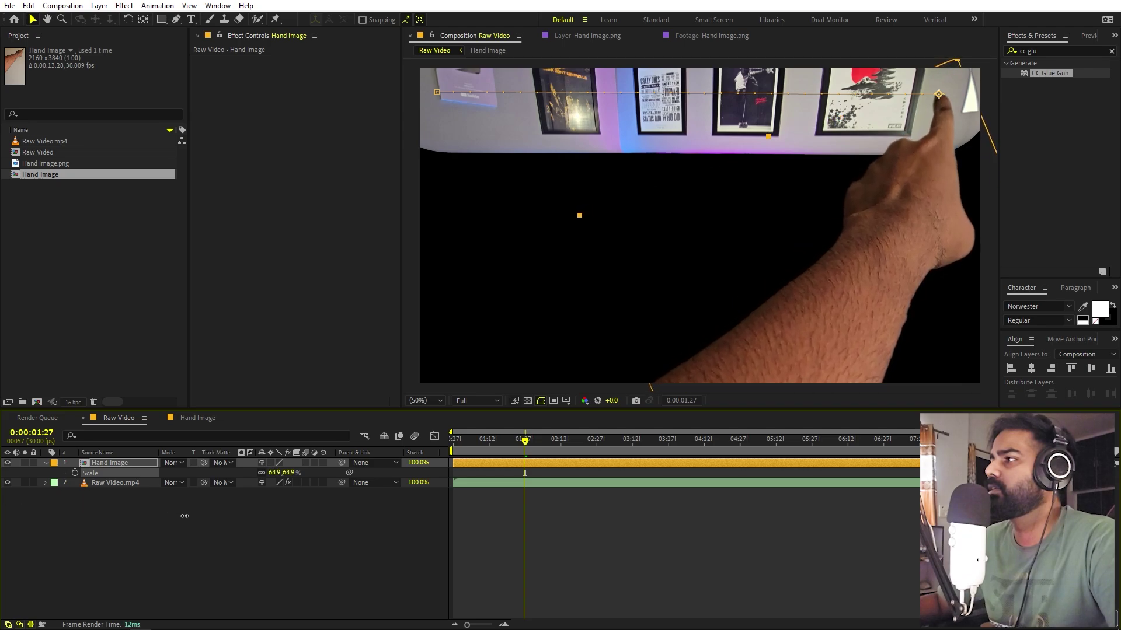
drag(508, 456, 450, 459)
key(space)
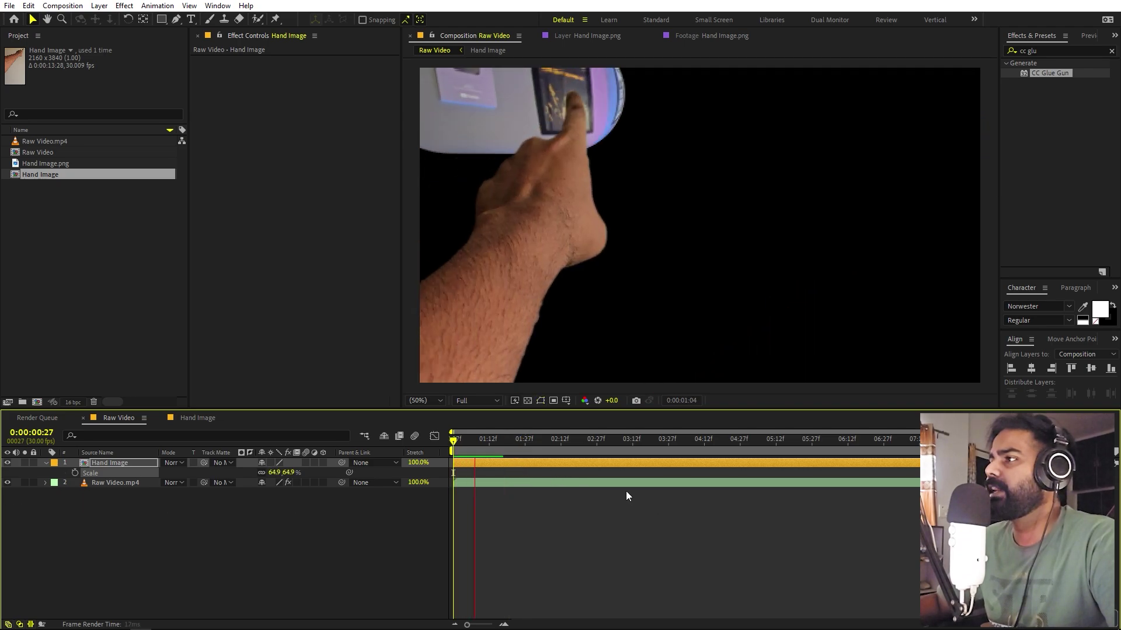
key(space)
- At 0:00:02:28, keyframe Hand Image lower along the frame's right side, at about 1776.5, 886.8
click(430, 401)
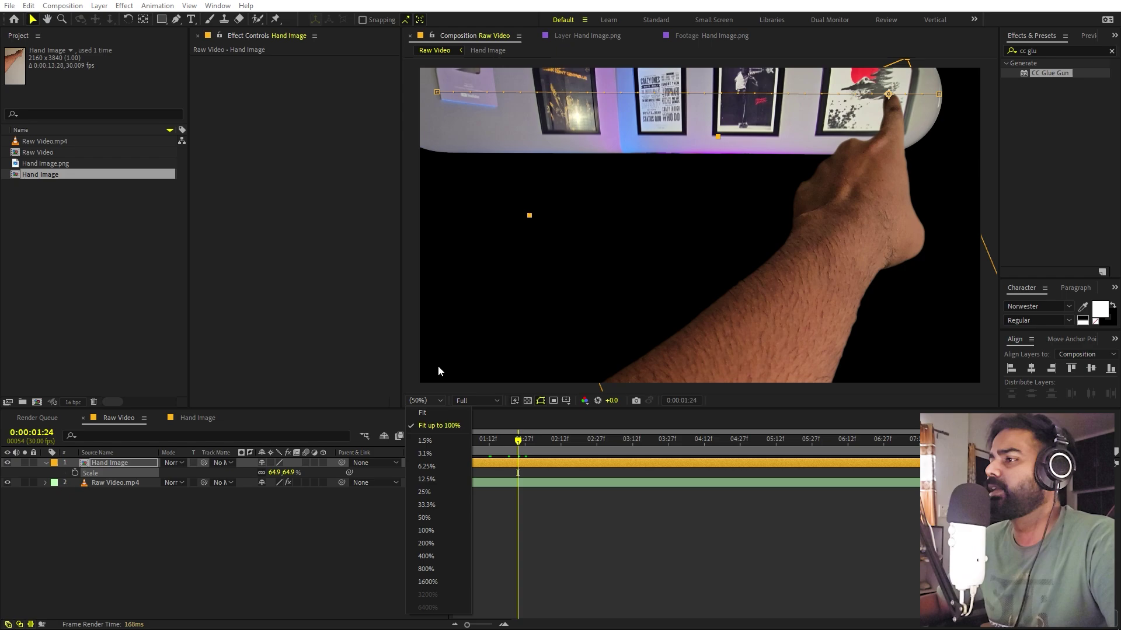
click(455, 427)
click(537, 464)
key(u)
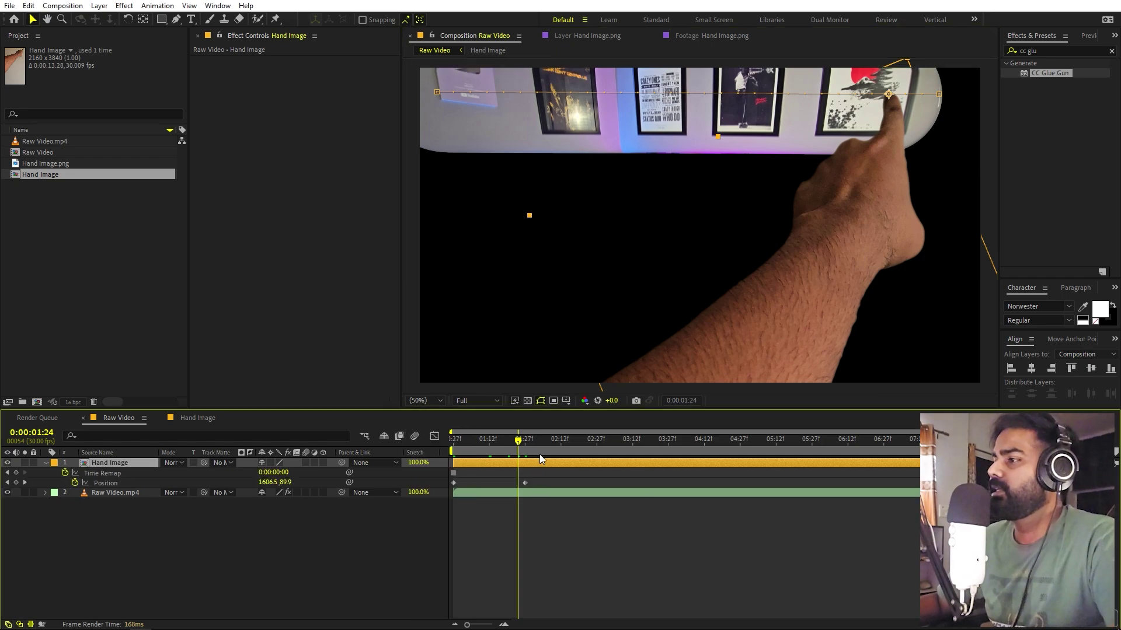
drag(540, 455, 600, 461)
drag(832, 298, 854, 487)
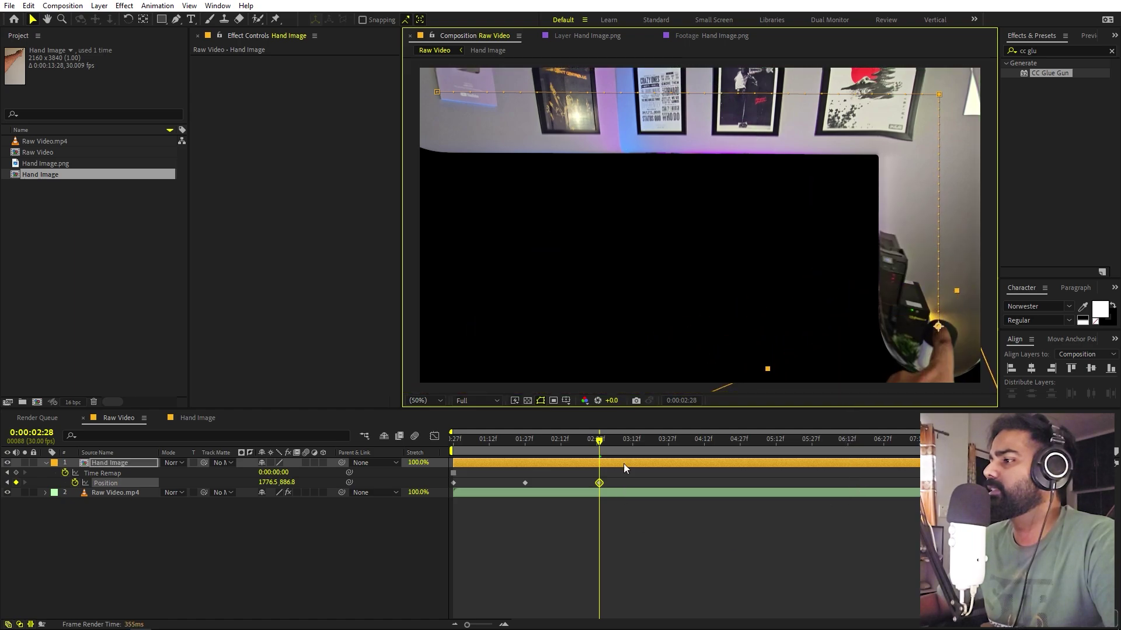
- At 0:00:03:28, keyframe Hand Image near the frame's lower-left corner, at about 140.5, 892.8
drag(652, 448, 670, 449)
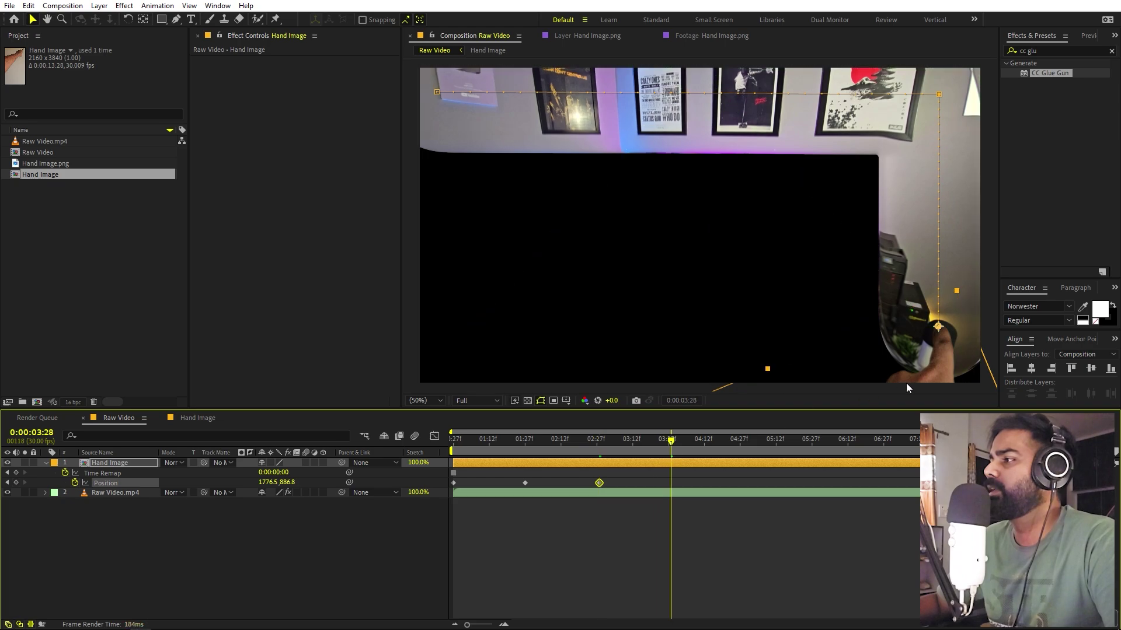
drag(906, 387, 470, 379)
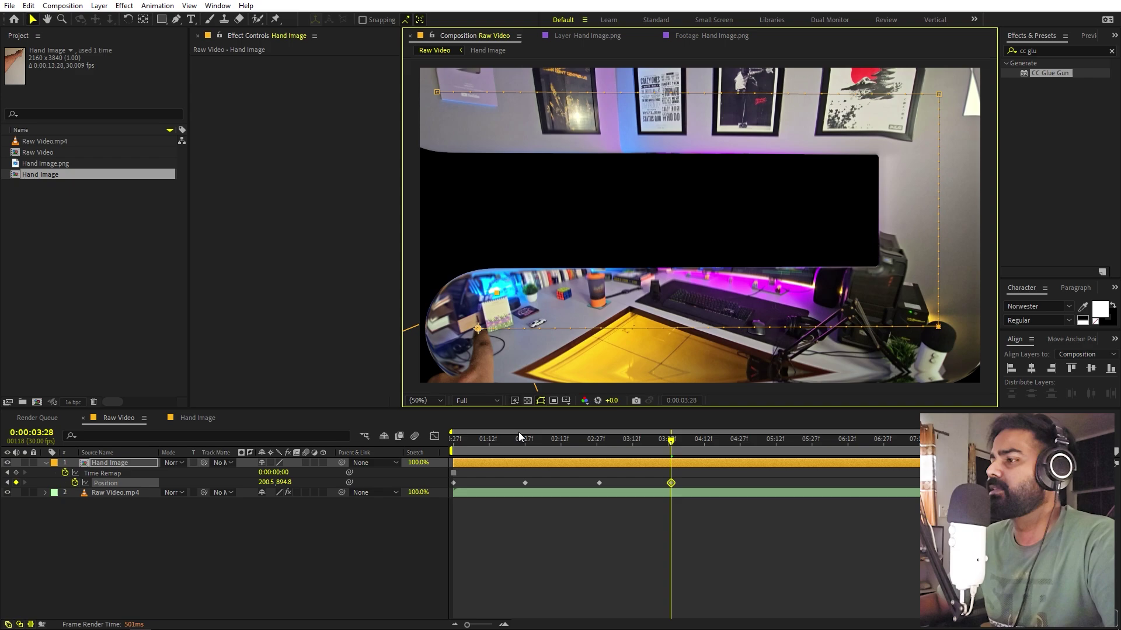
drag(473, 376, 455, 375)
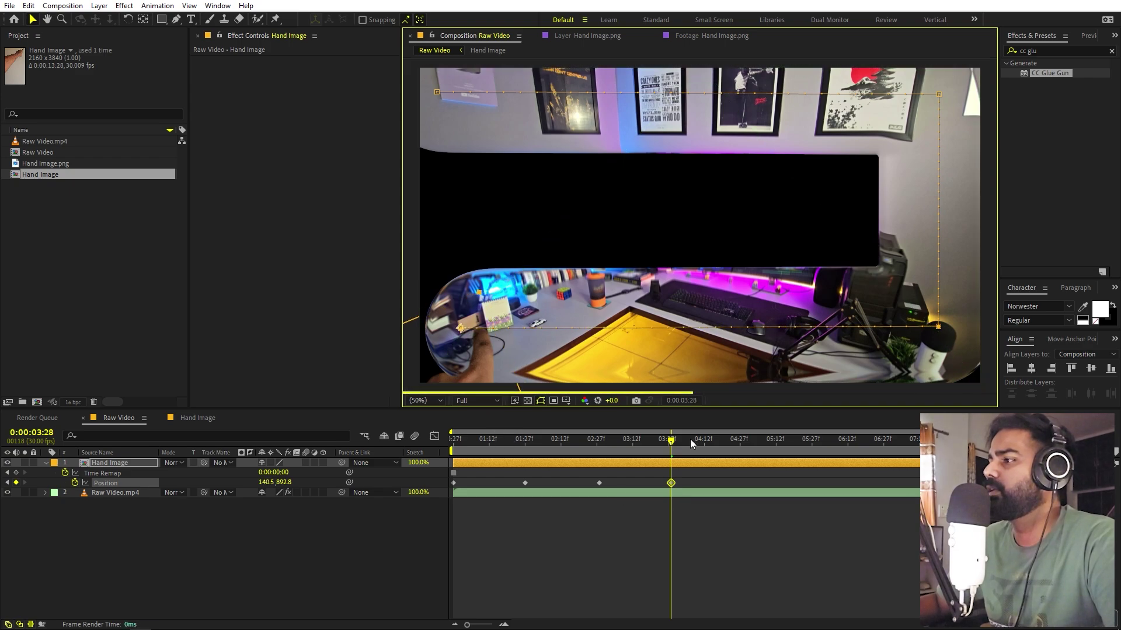
- Continue the hand's zigzag from 0:00:05:00 with keyframes at the frame's left edge, upper right and, below that, about 1490.5, 604.8
drag(740, 445, 747, 446)
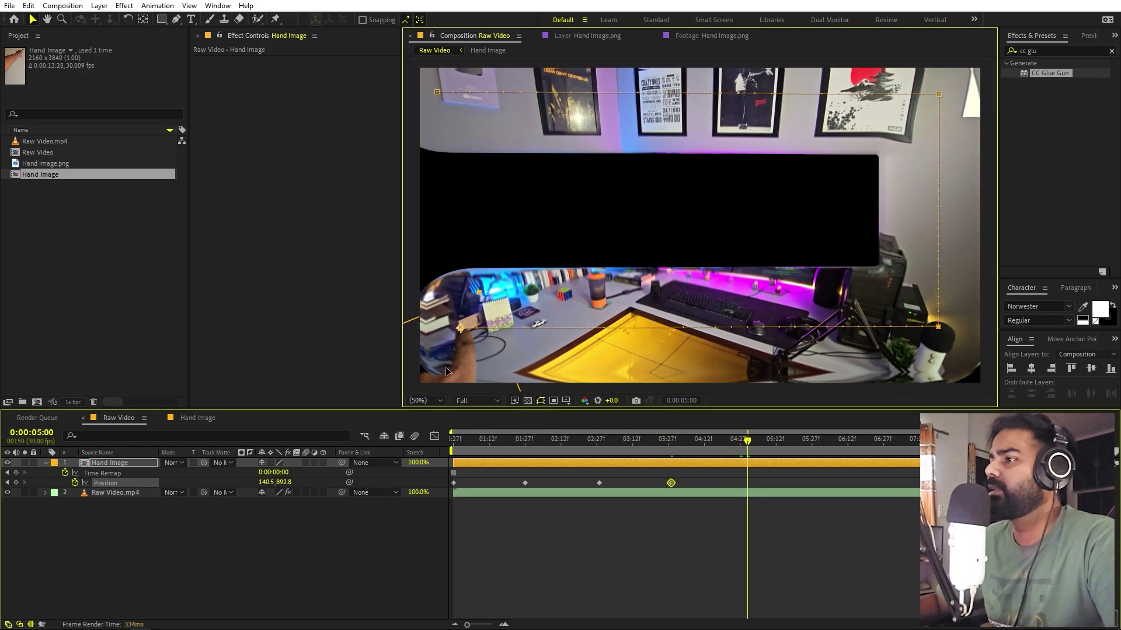
drag(446, 368, 431, 180)
drag(767, 446, 814, 446)
drag(434, 244, 824, 352)
click(885, 446)
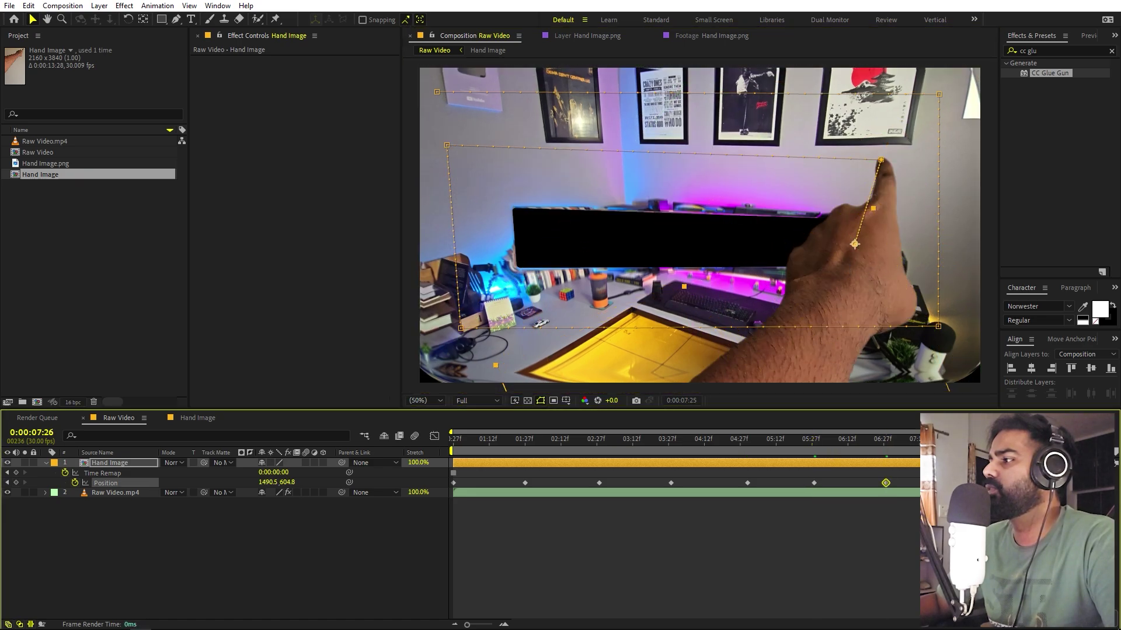
- Keyframe Hand Image at about 278.5, 564.8 at 0:00:07:26, and move it out of frame beyond the lower left at 0:00:08:16
click(953, 442)
drag(844, 311, 490, 299)
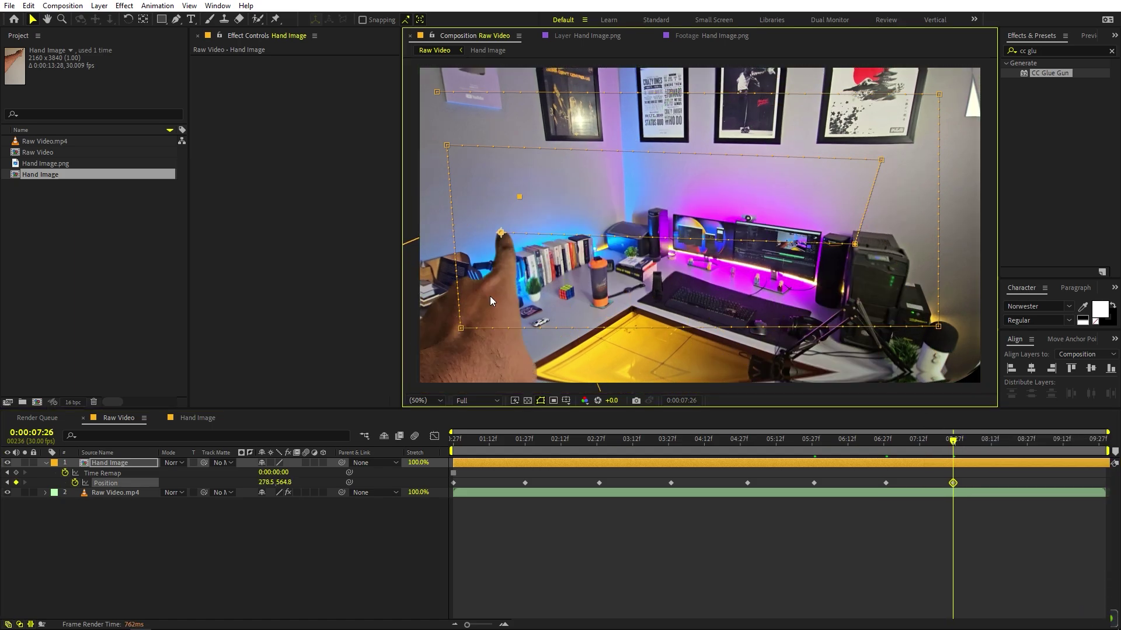
click(1042, 454)
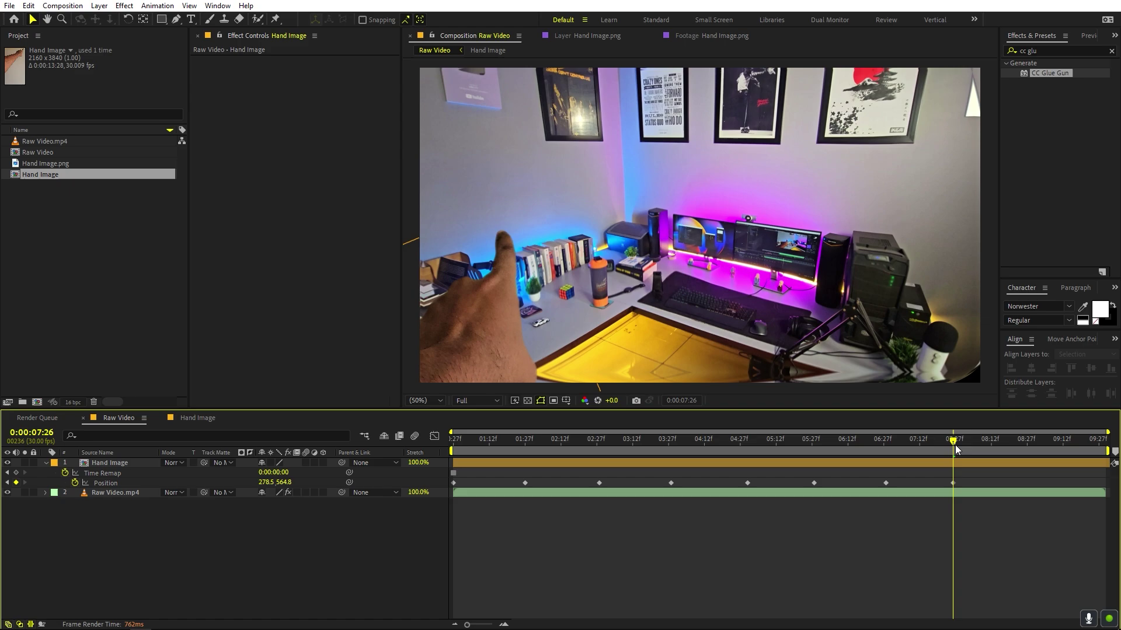
drag(956, 449, 1005, 448)
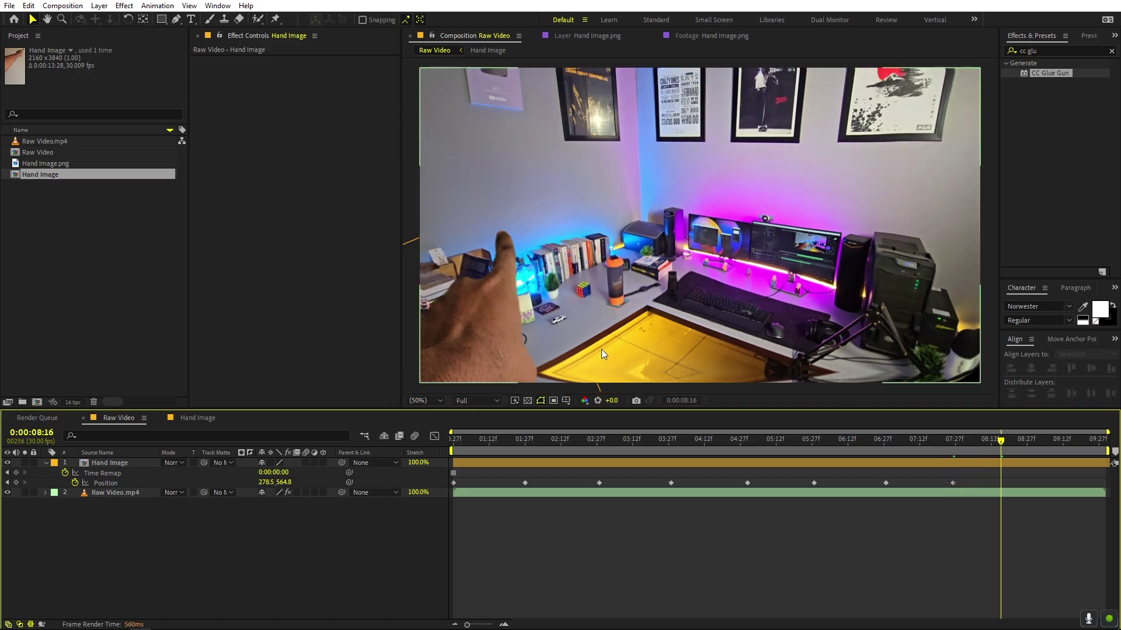
drag(492, 322, 261, 464)
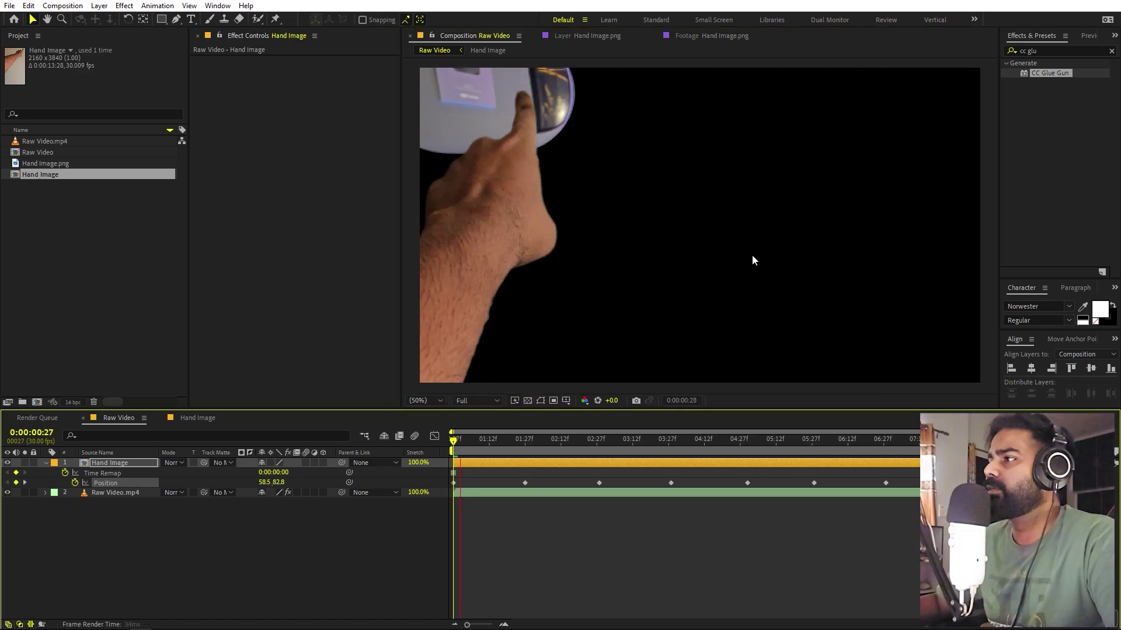
- Preview Hand Image's complete zigzag sweep from 0:00:00:27
scroll(751, 255, down, 2)
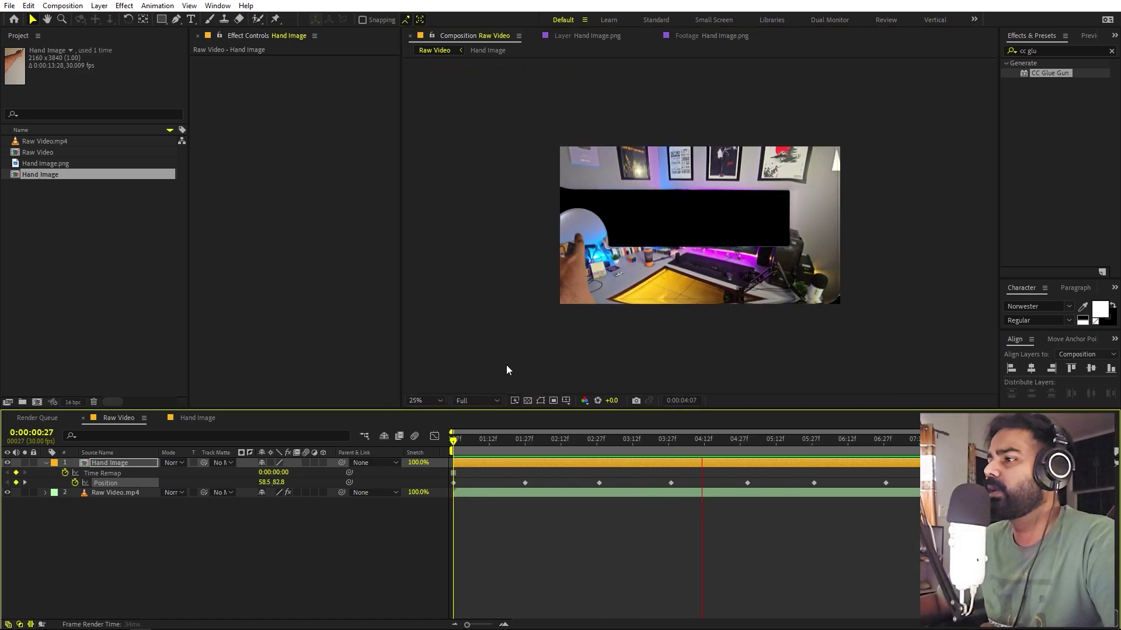
click(435, 401)
click(440, 425)
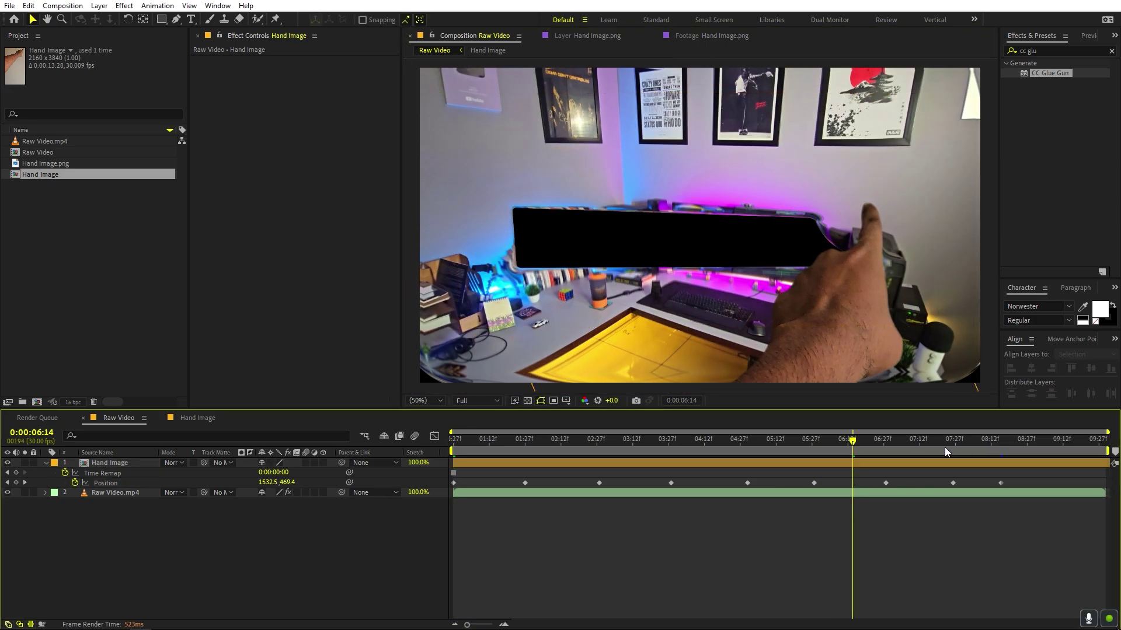
- Apply Rove Across Time to Hand Image's six Position keyframes between the first one and the one at 0:00:07:26
drag(940, 444, 507, 489)
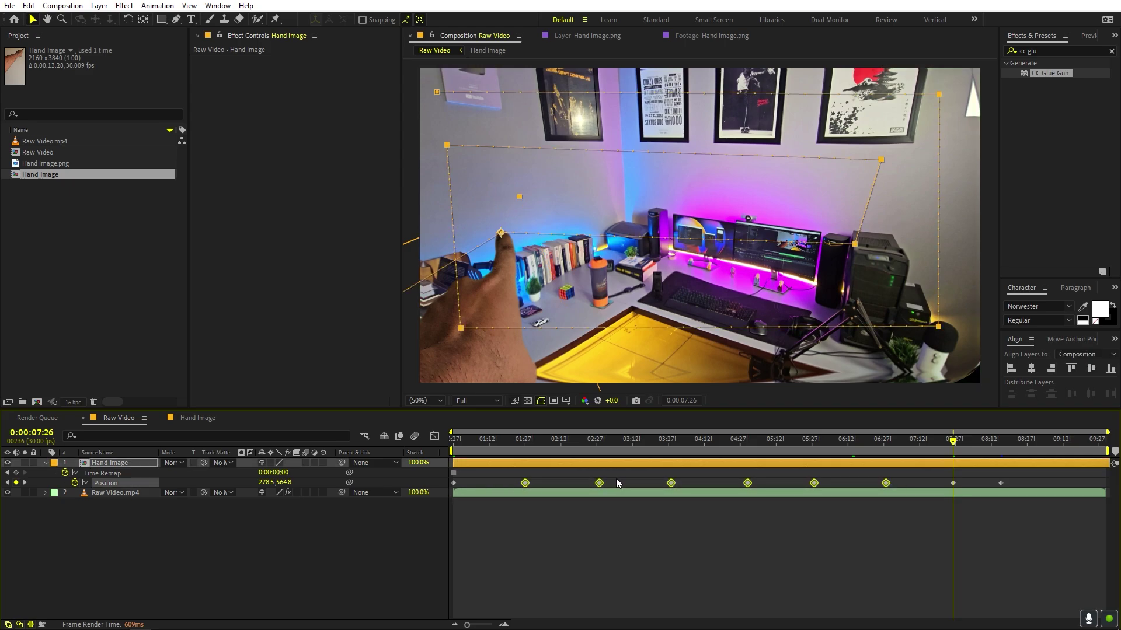
right_click(600, 484)
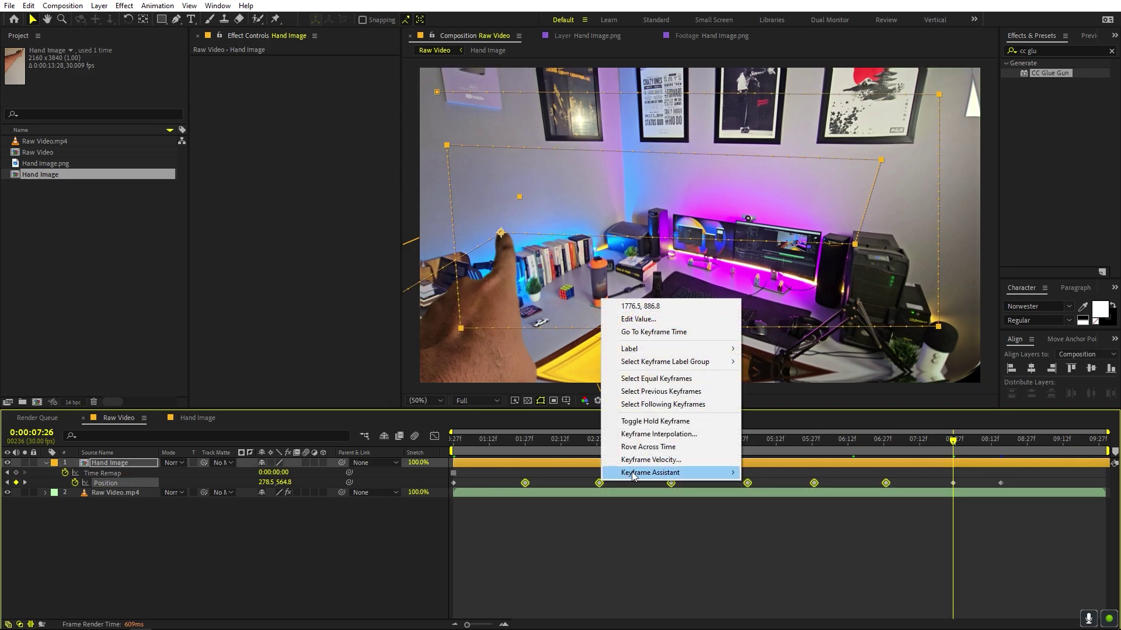
click(662, 448)
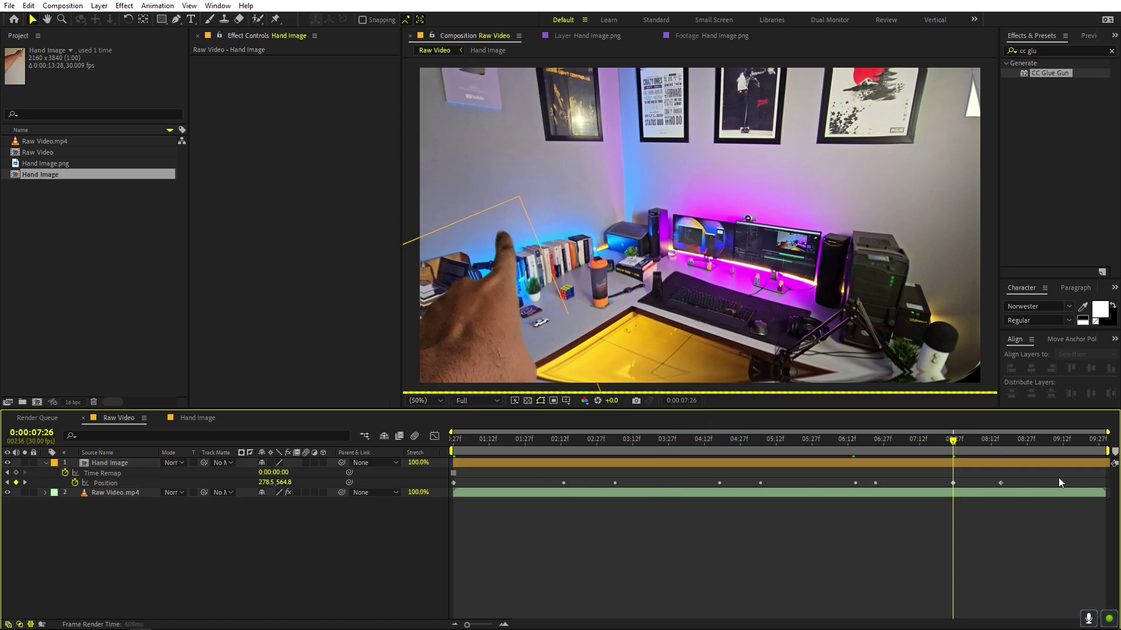
- With all Position keyframes selected, convert the corner points of Hand Image's motion path to smooth curves using the Pen tool
drag(1054, 478, 364, 493)
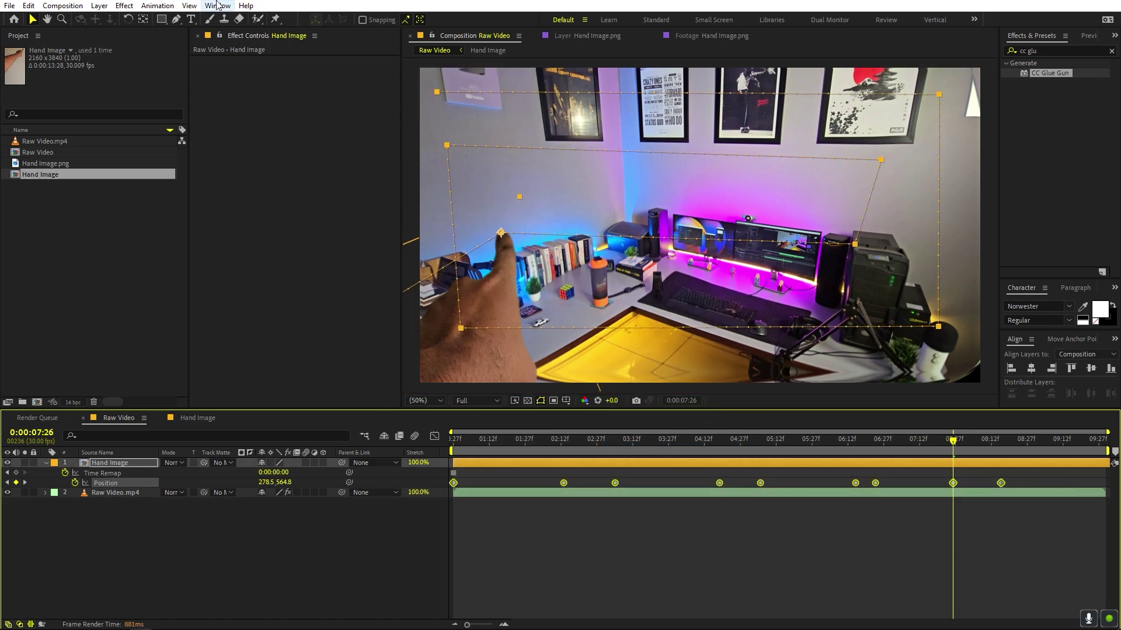
click(176, 19)
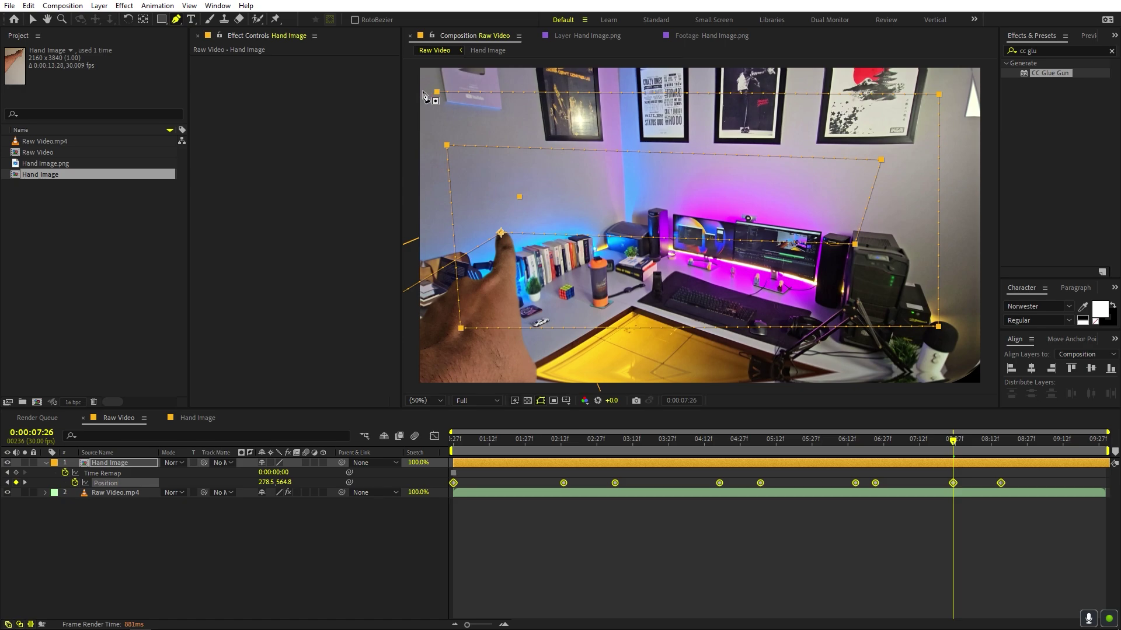
click(939, 95)
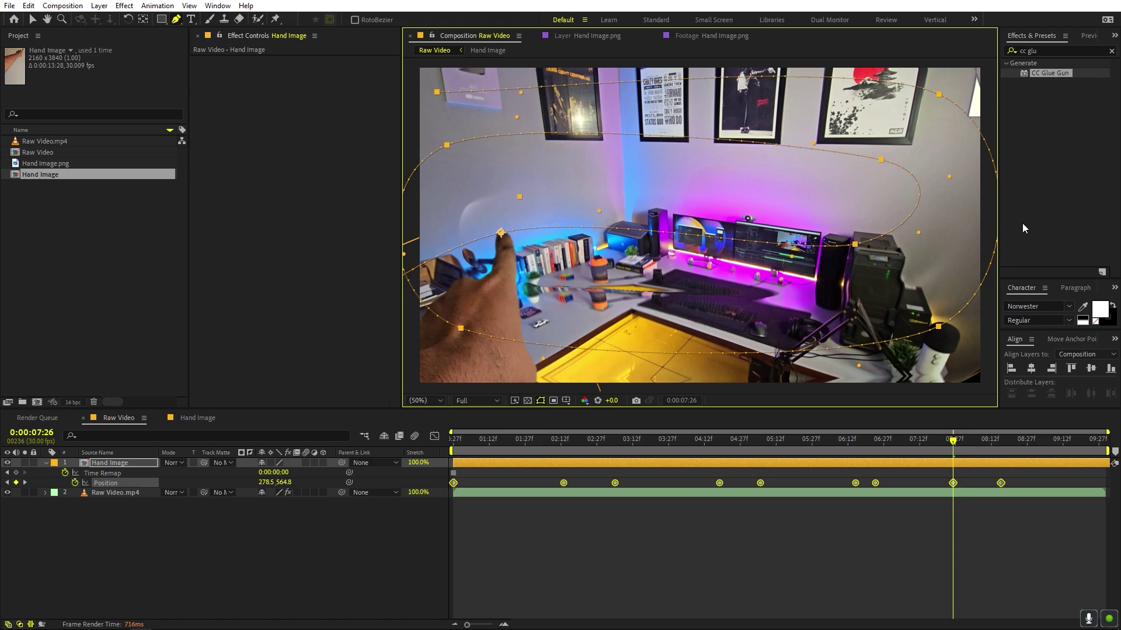
- Preview the curved hand sweep from 0:00:00:27 and check how it reveals the desk video
click(454, 441)
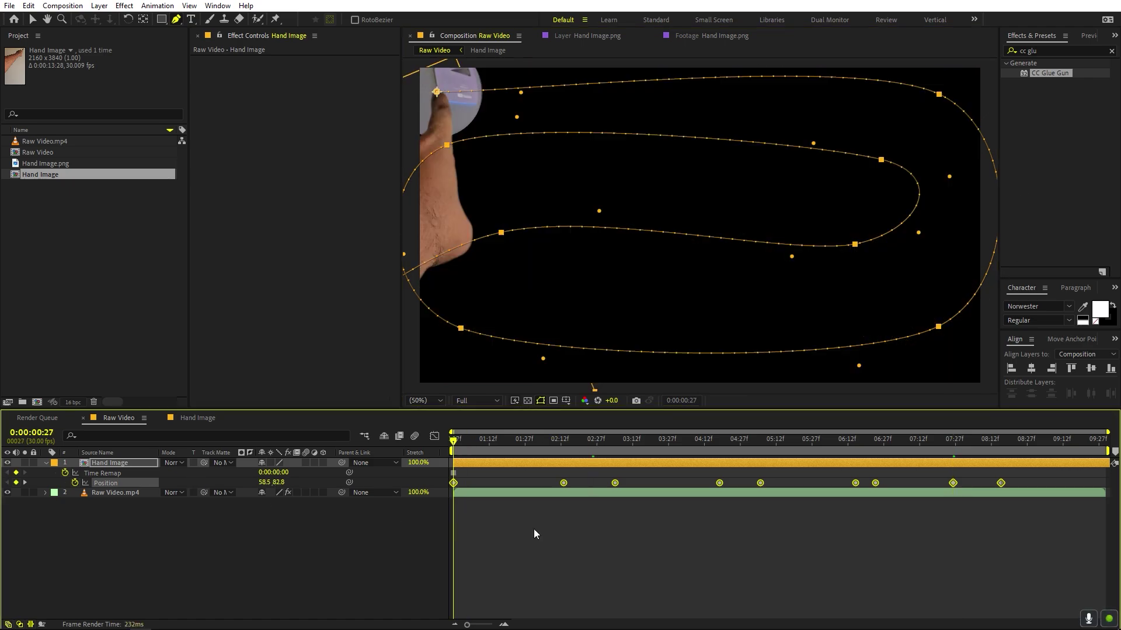
click(533, 529)
key(space)
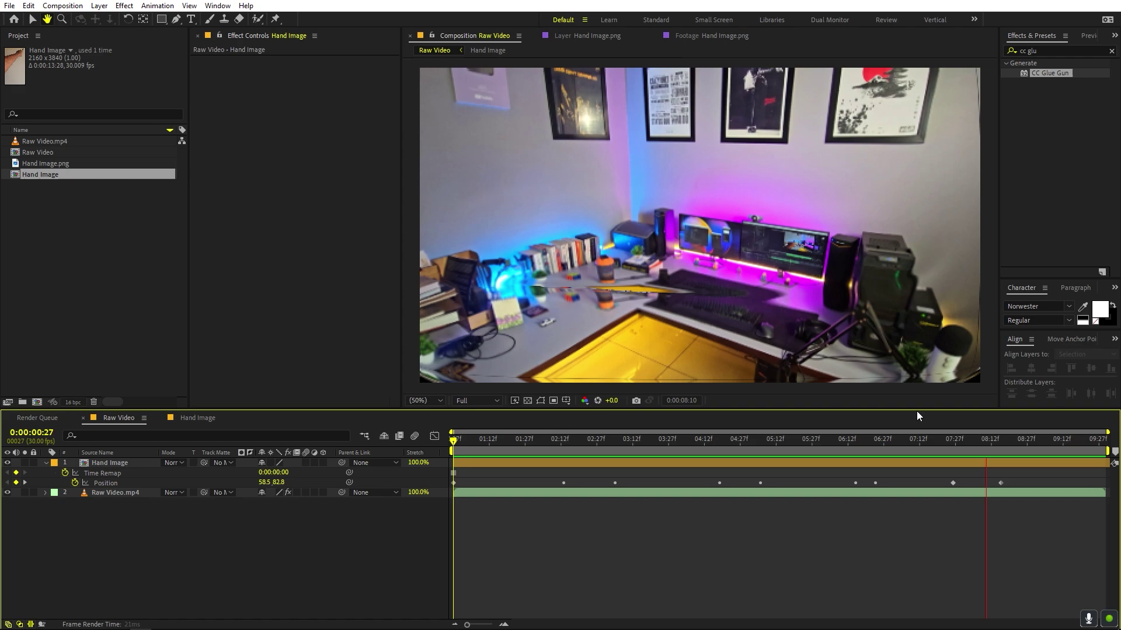
key(space)
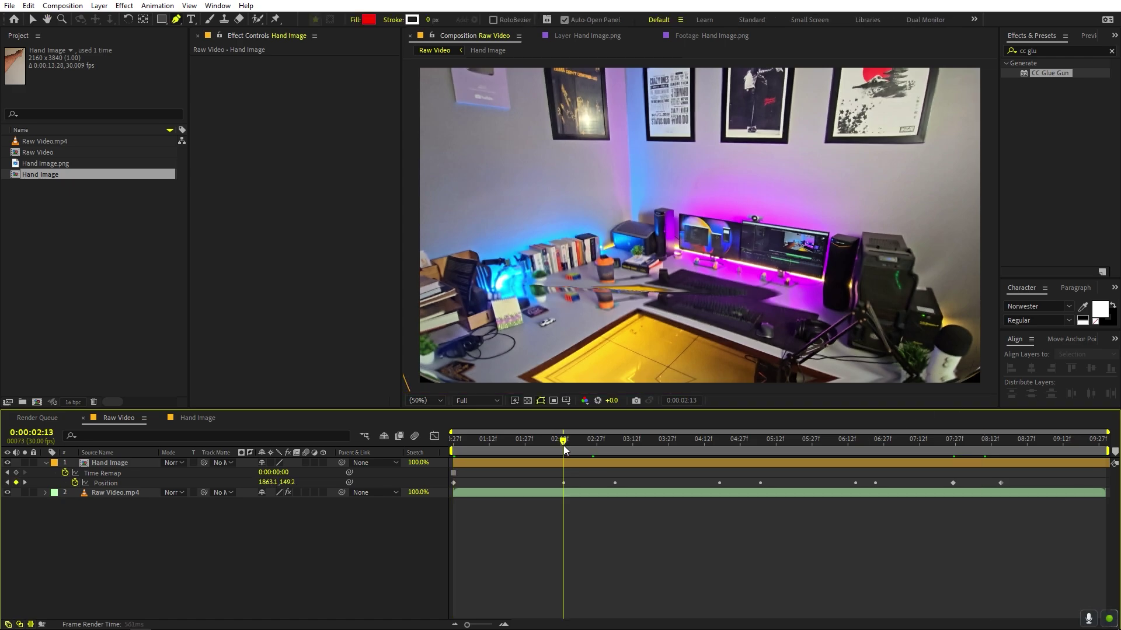
- Reshape Hand Image's motion path by pulling the upper-right point inward and lowering the bottom and inner points, and check the motion from 0:00:00:27
click(583, 463)
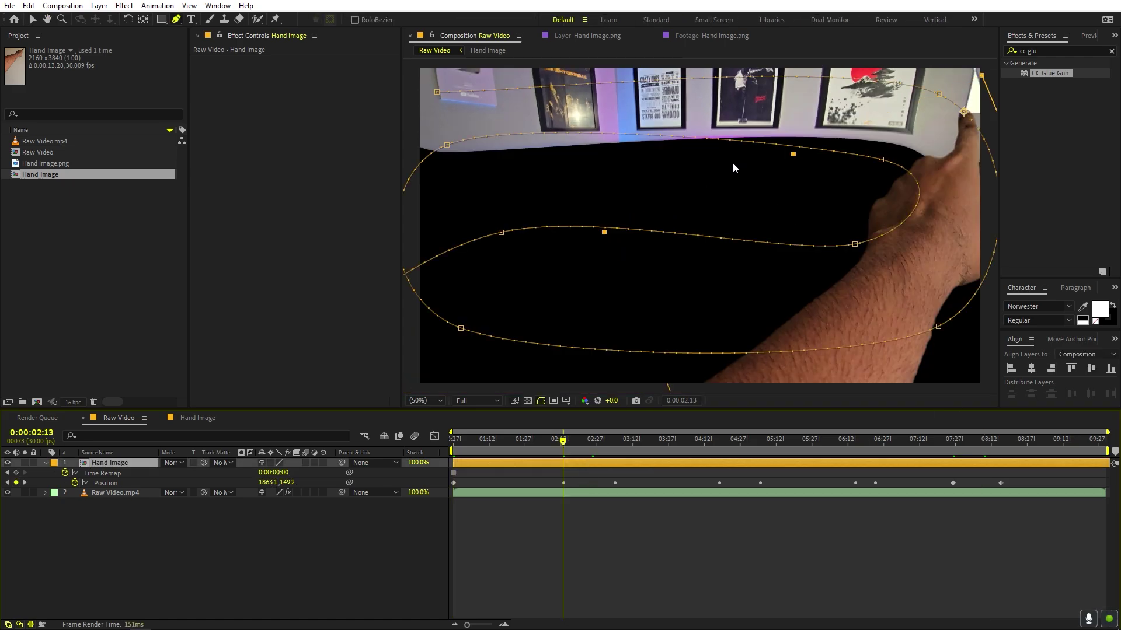
drag(937, 125, 828, 159)
drag(820, 318, 825, 188)
drag(849, 256, 838, 282)
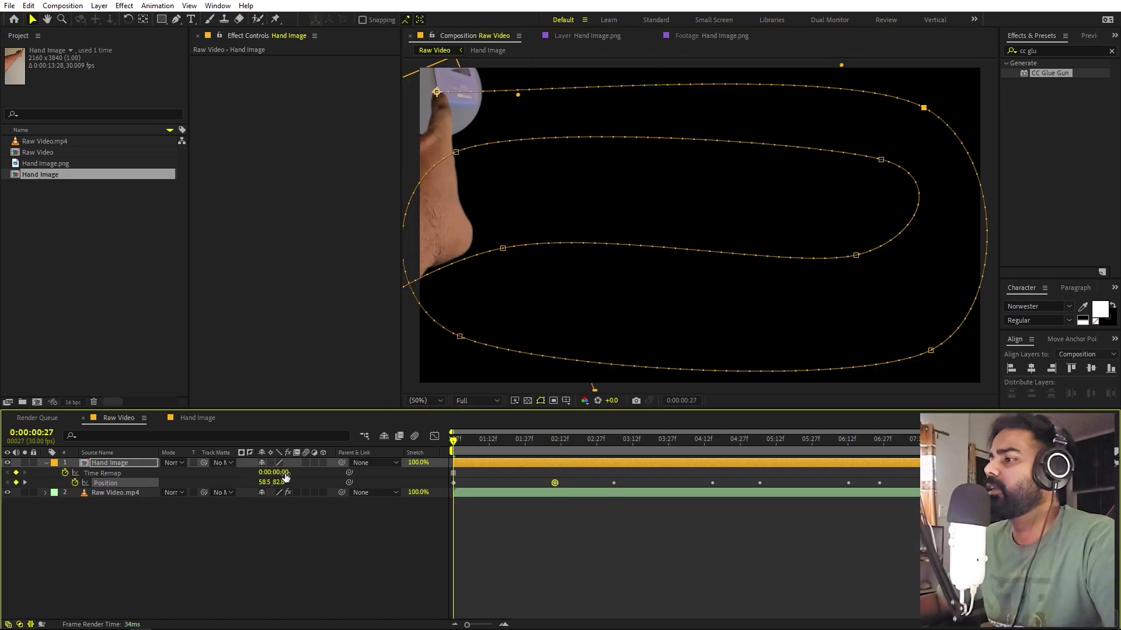
drag(555, 440, 453, 440)
key(space)
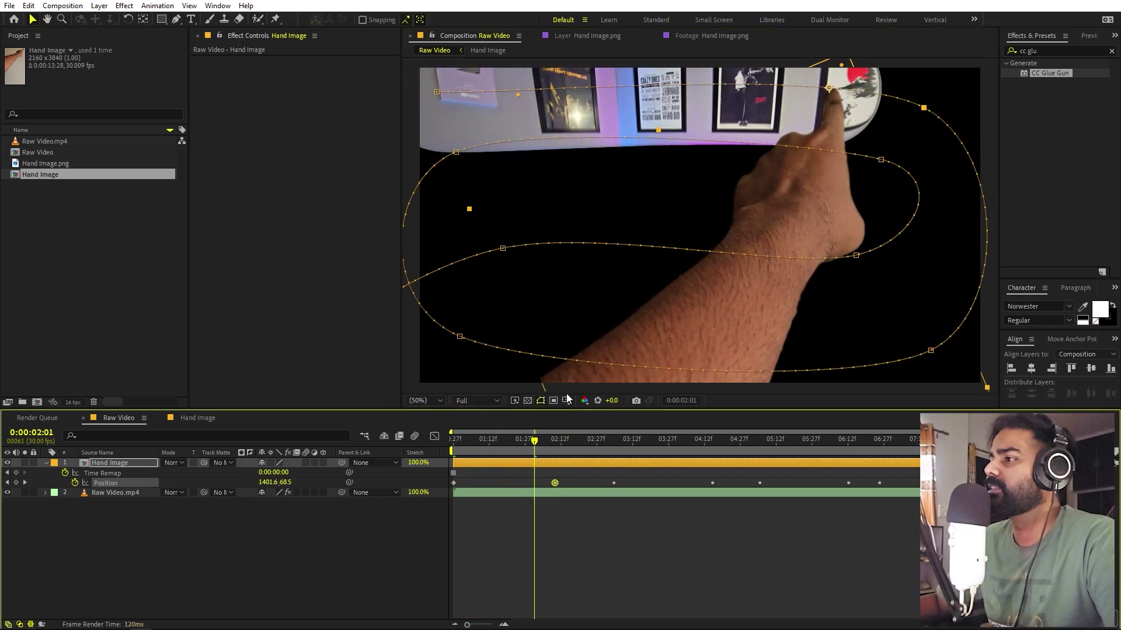
- Keyframe Hand Image's Scale from 64.9% before 0:00:02:01 down to 53.5% at 0:00:02:18
key(s)
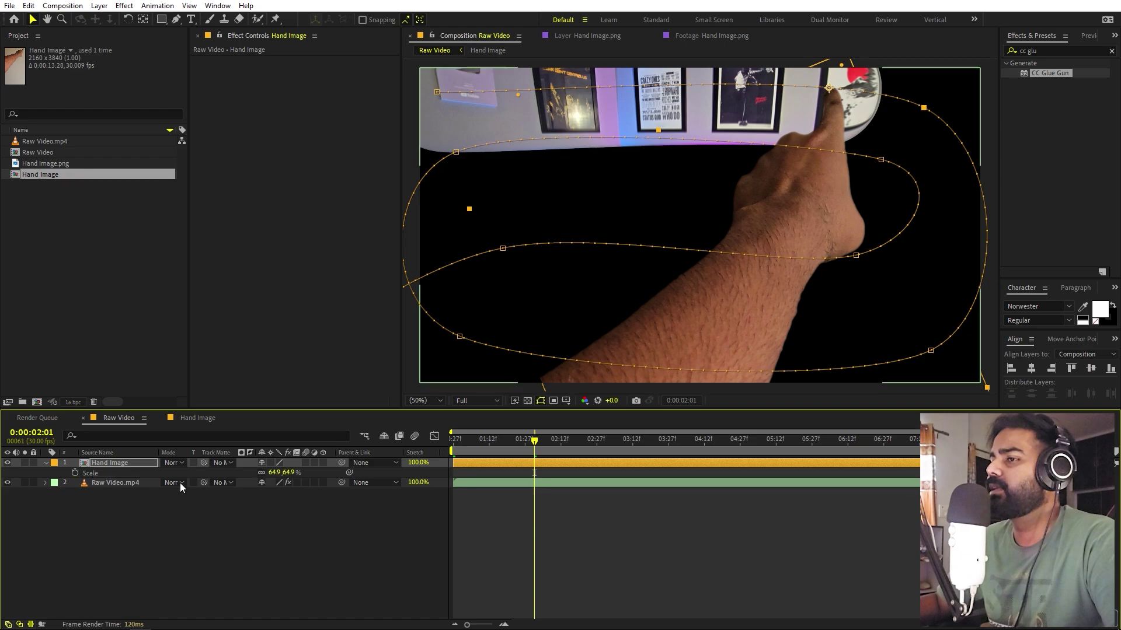
click(75, 473)
drag(534, 474, 502, 483)
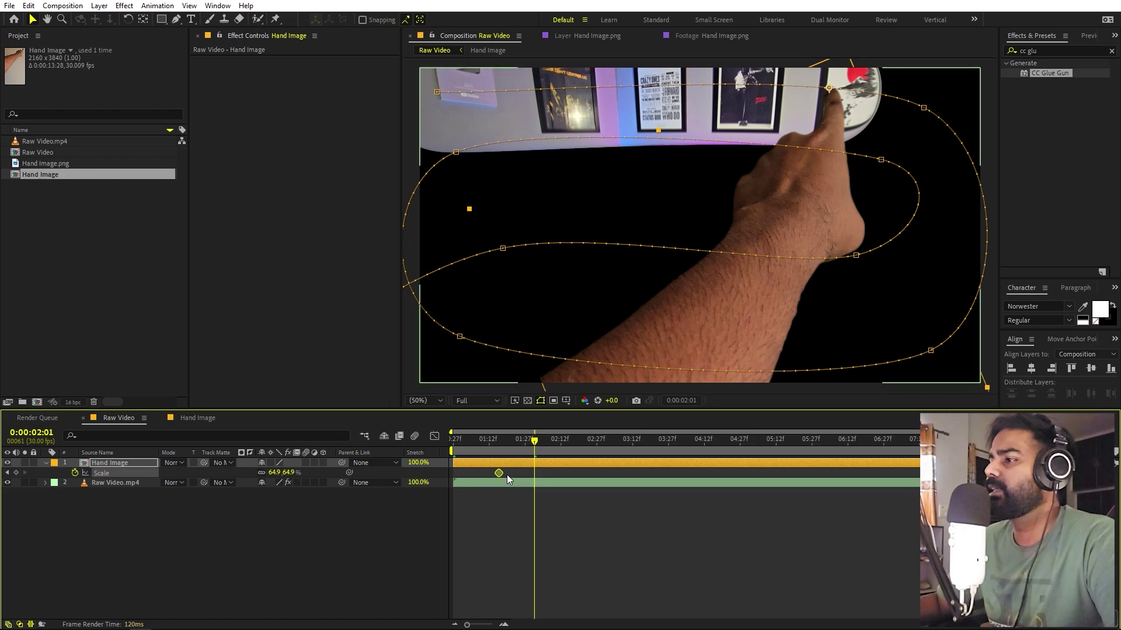
drag(534, 441, 576, 449)
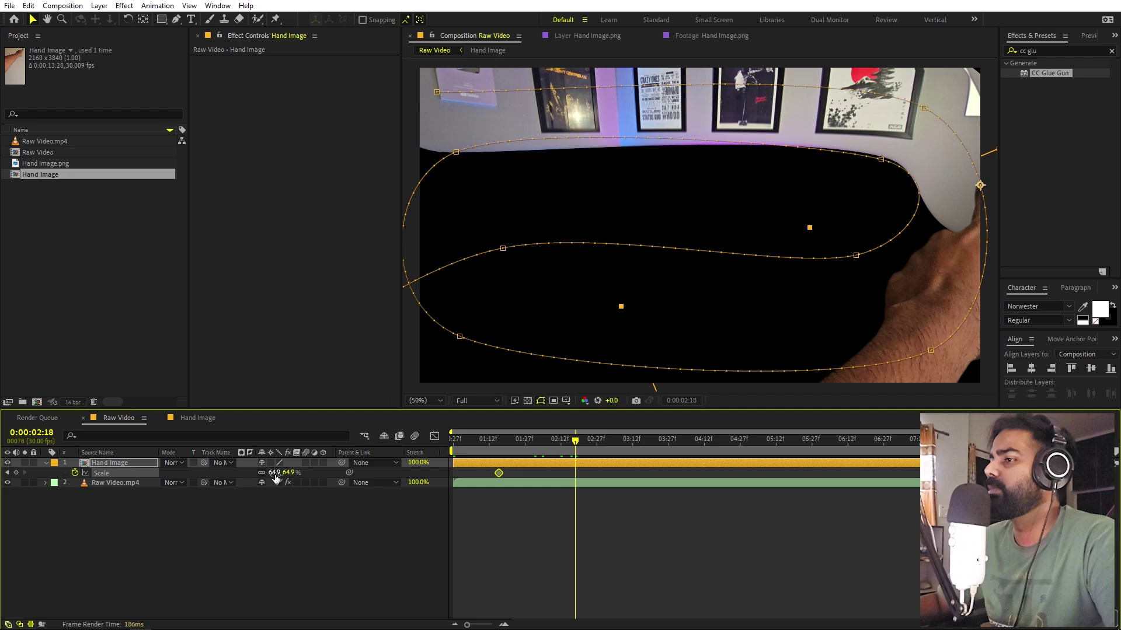
drag(276, 478, 223, 489)
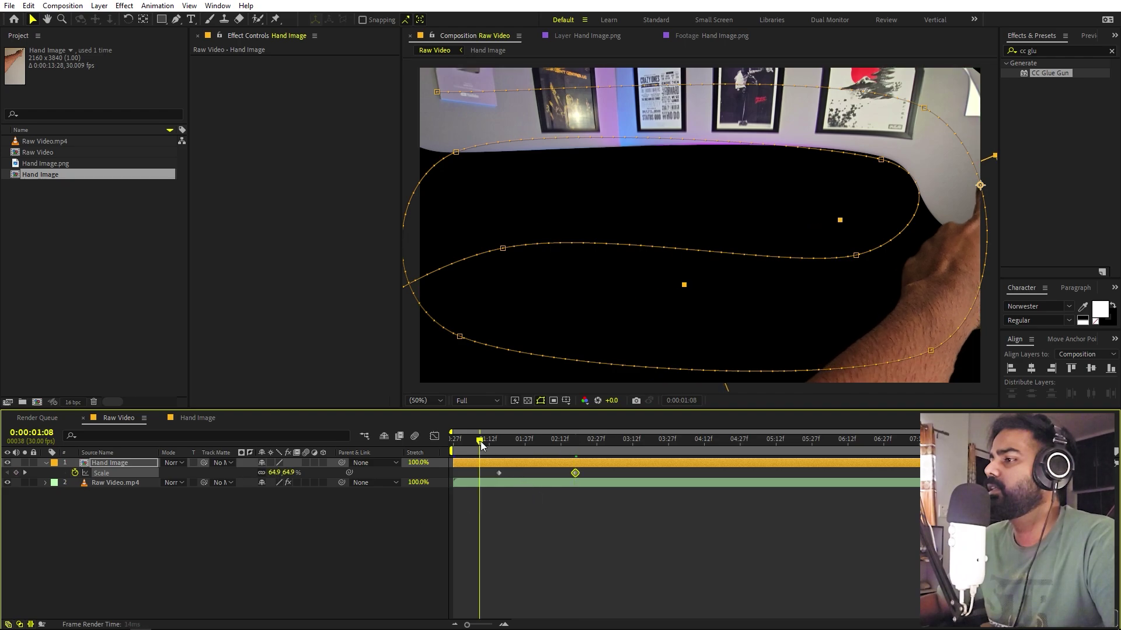
- Preview the shrinking hand and retime its two Scale keyframes to about 0:00:02:10 and 0:00:03:25
key(space)
key(space)
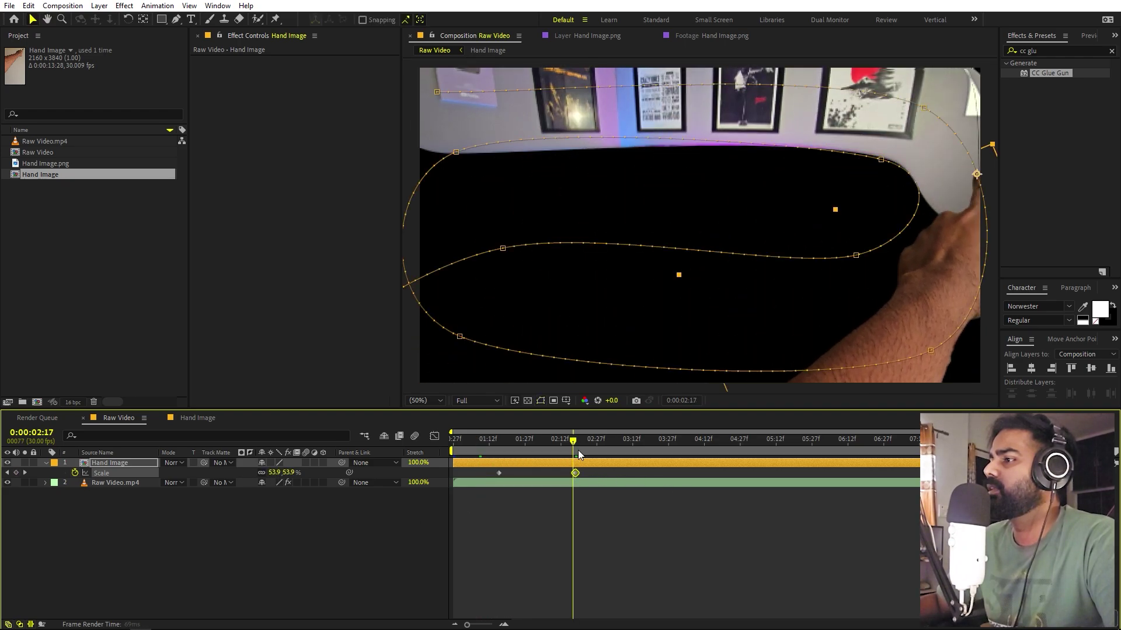
drag(578, 450, 544, 474)
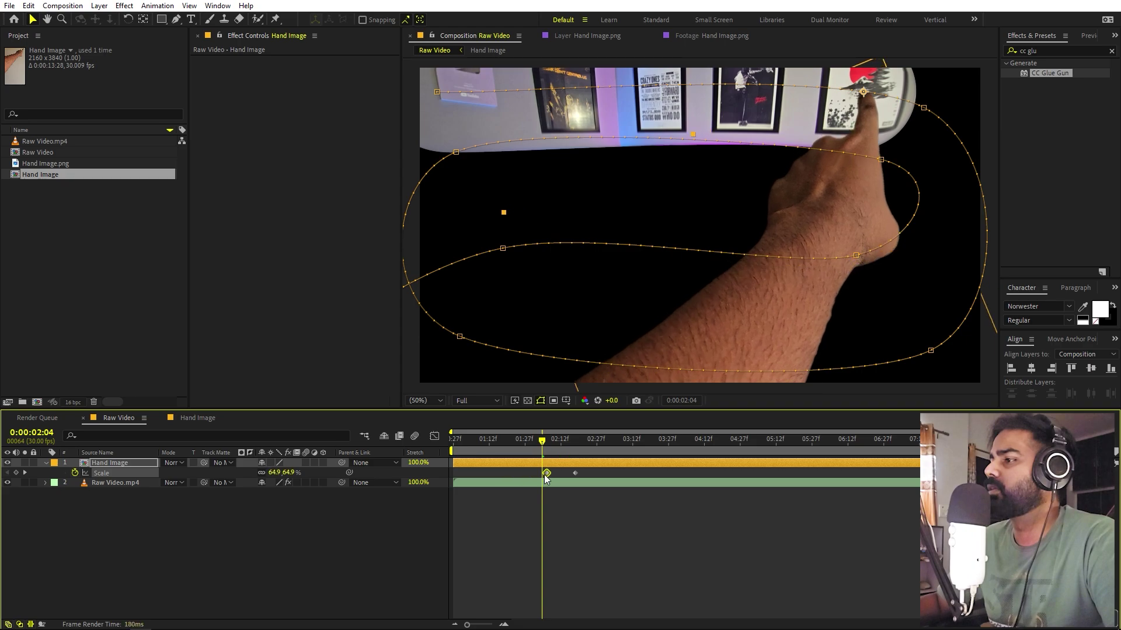
key(space)
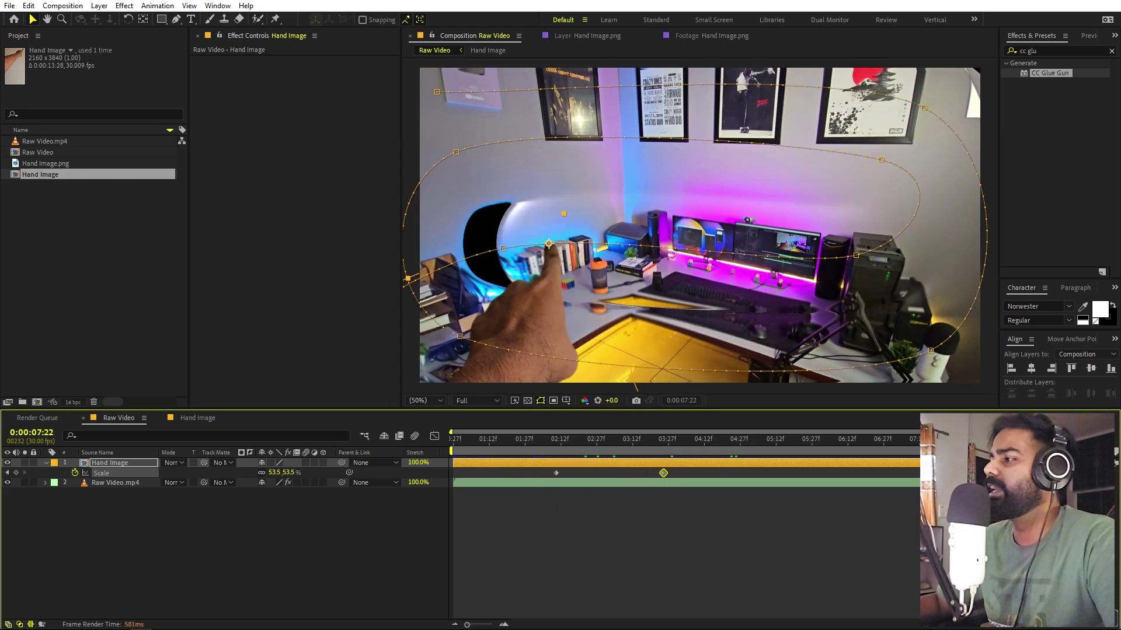
click(724, 588)
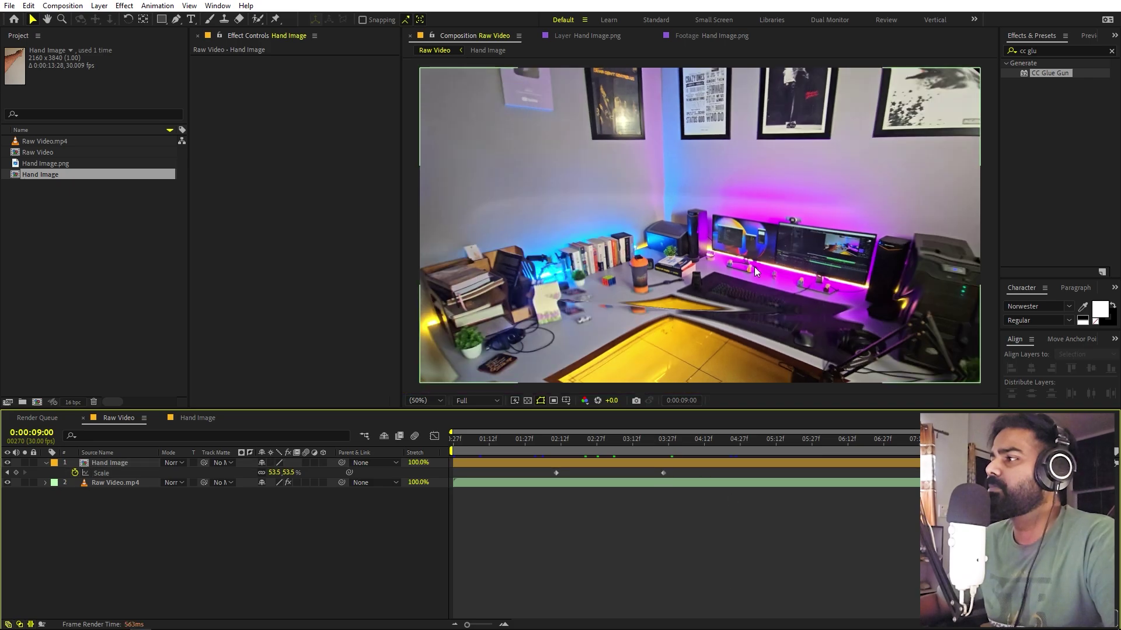
- Duplicate the Raw Video.mp4 layer at 0:00:09:00 and delete the CC Glue Gun effect from the upper copy
scroll(754, 269, down, 2)
scroll(532, 221, up, 2)
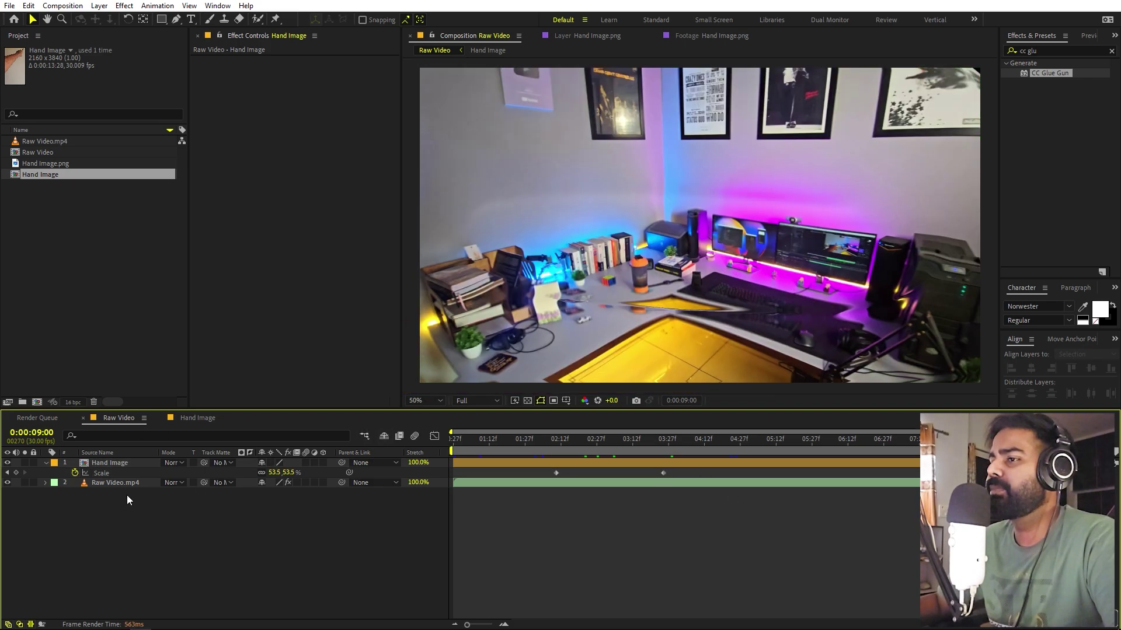
click(119, 482)
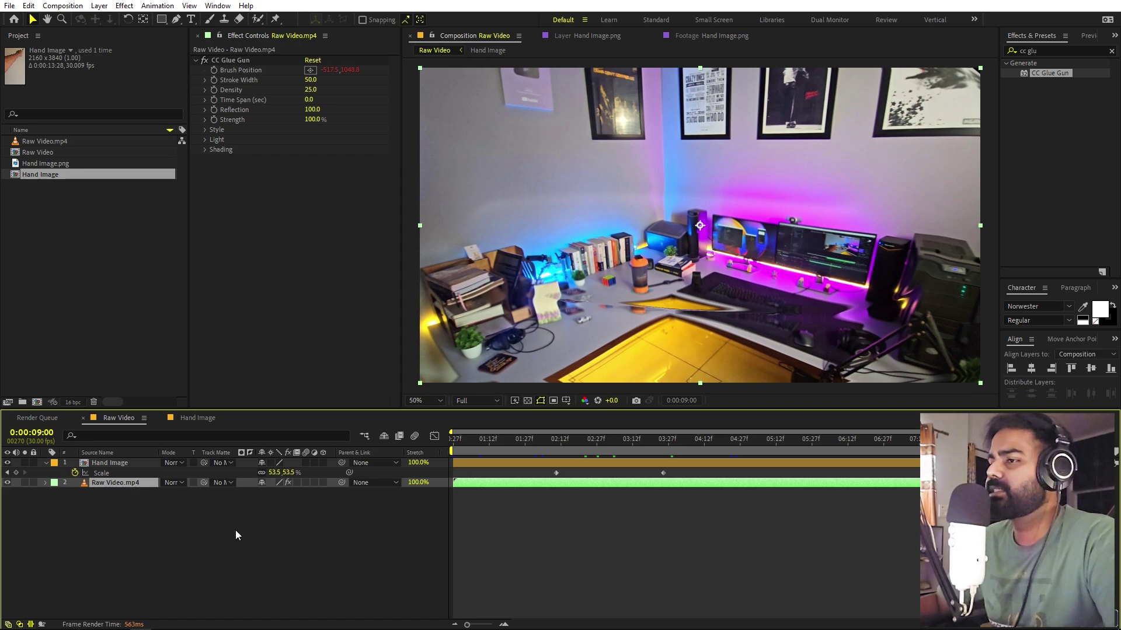
key(ctrl+d)
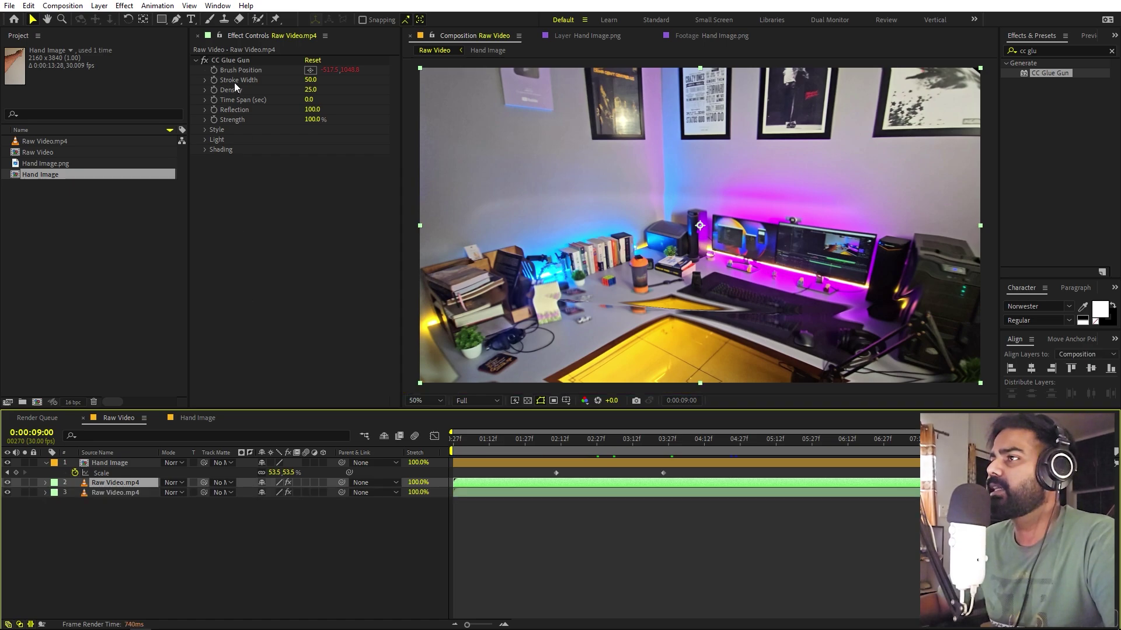
click(236, 59)
key(Delete)
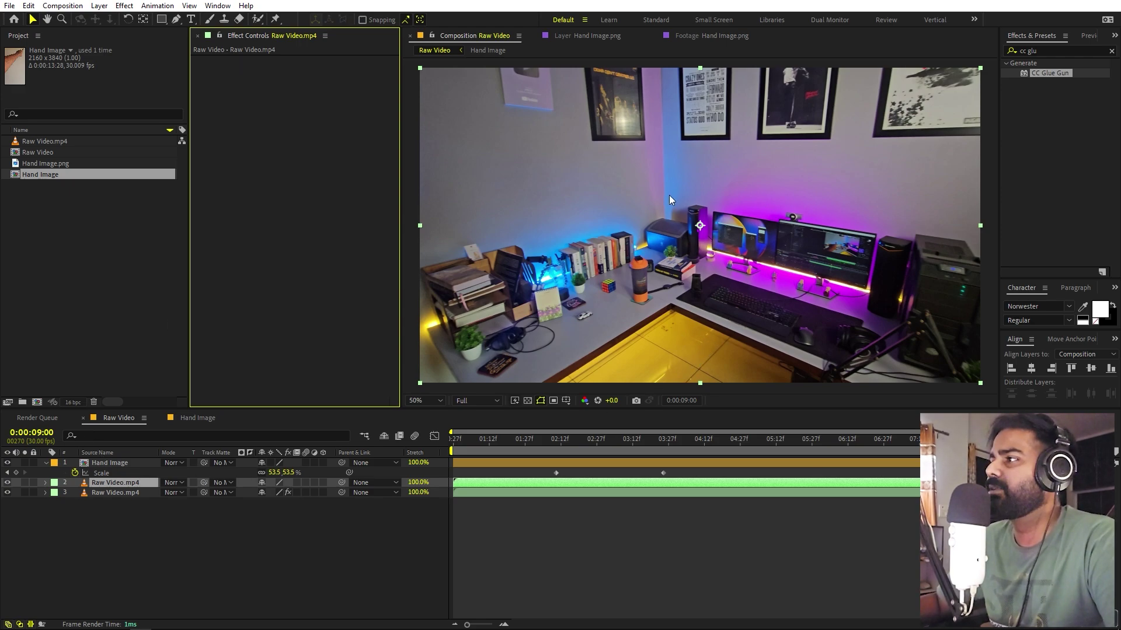
- Shift the upper Raw Video.mp4 copy down to compare its colours with the lower layer, and apply the Brightness & Contrast effect to it
drag(713, 169, 715, 217)
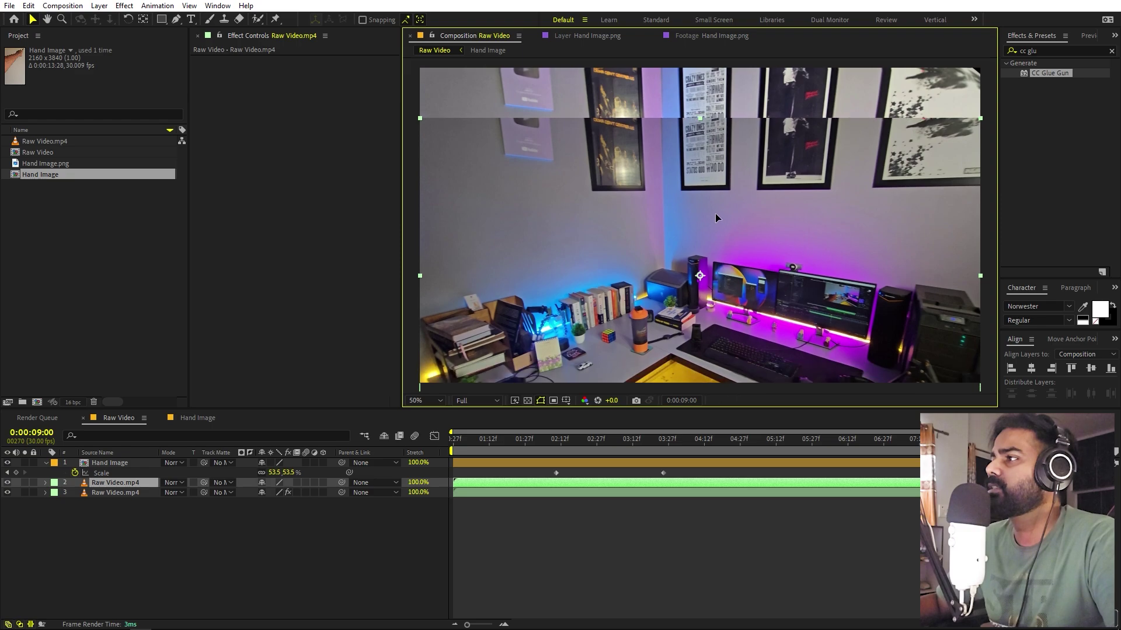
scroll(702, 163, up, 4)
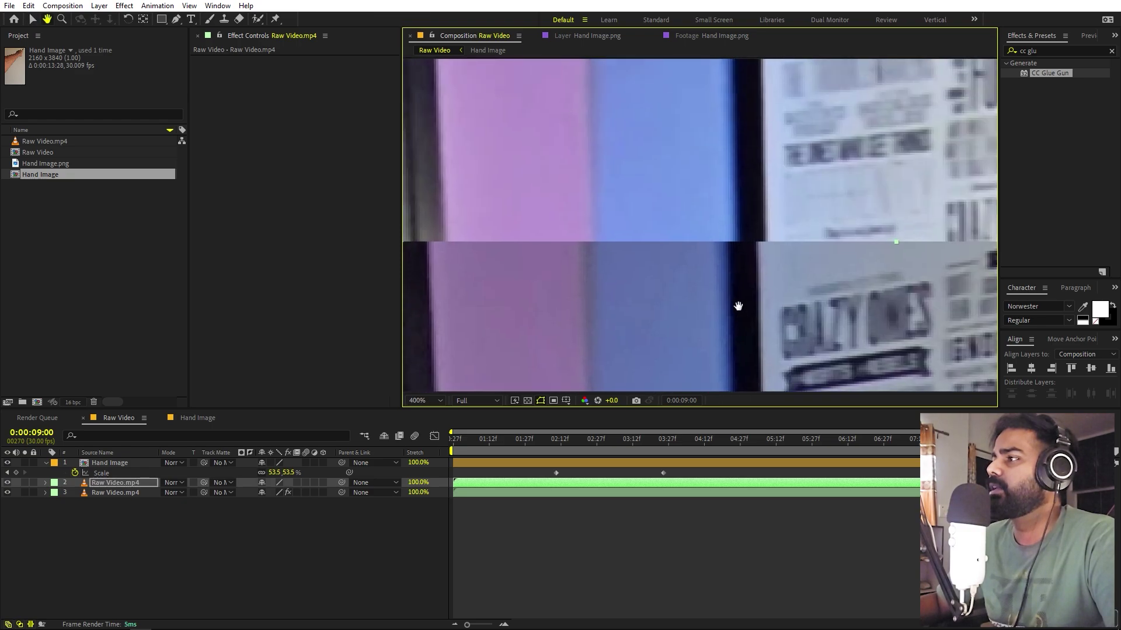
click(119, 483)
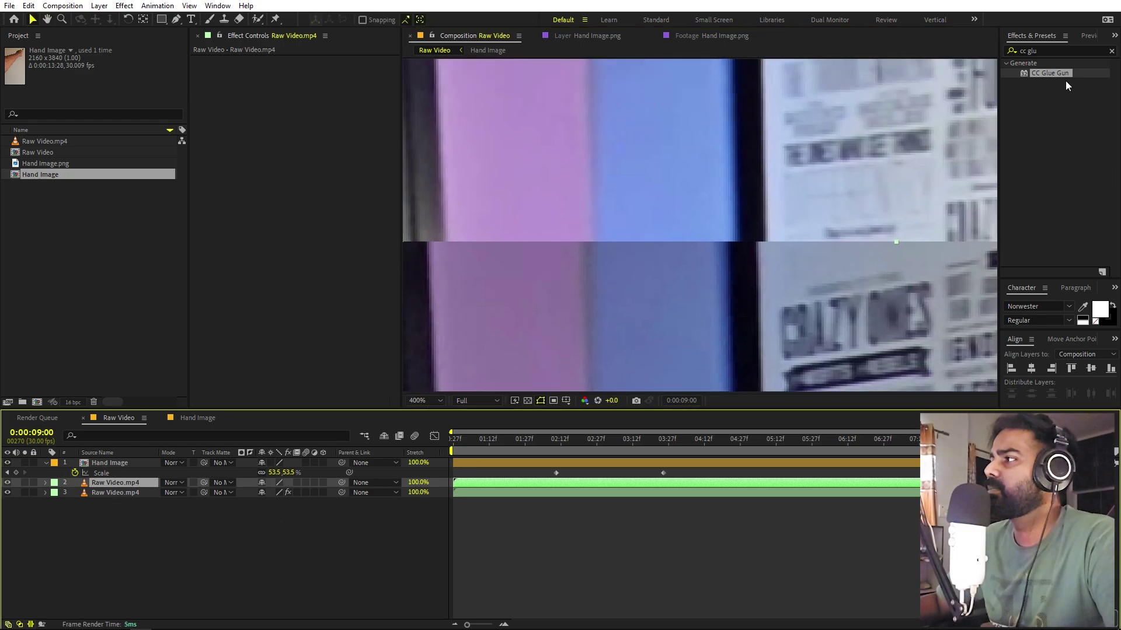
click(1059, 50)
text(br)
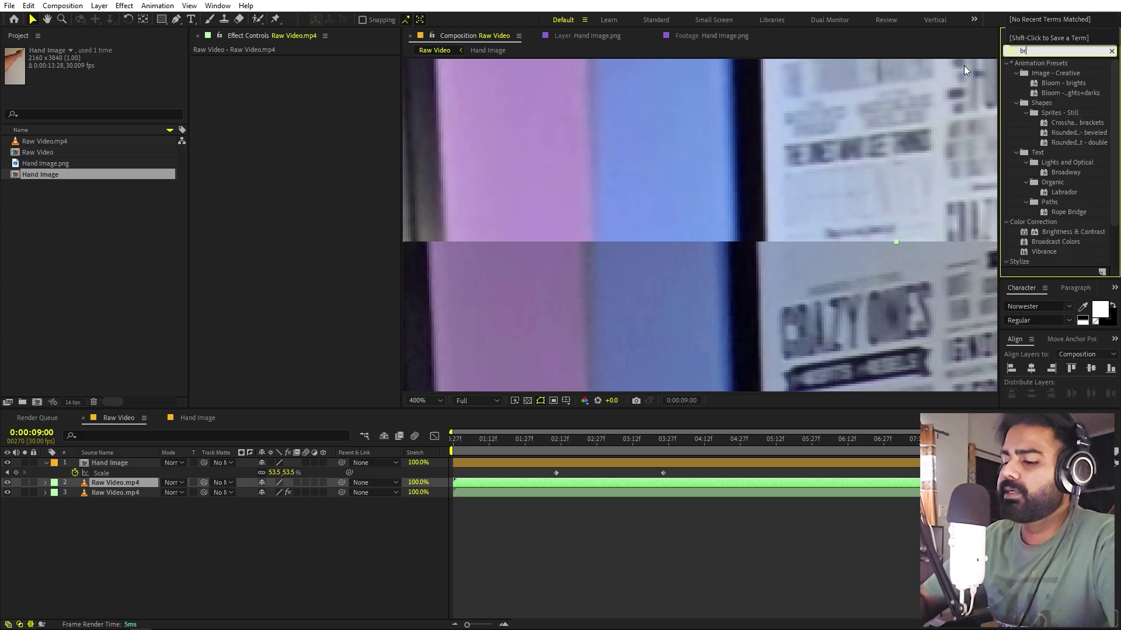
text(ight)
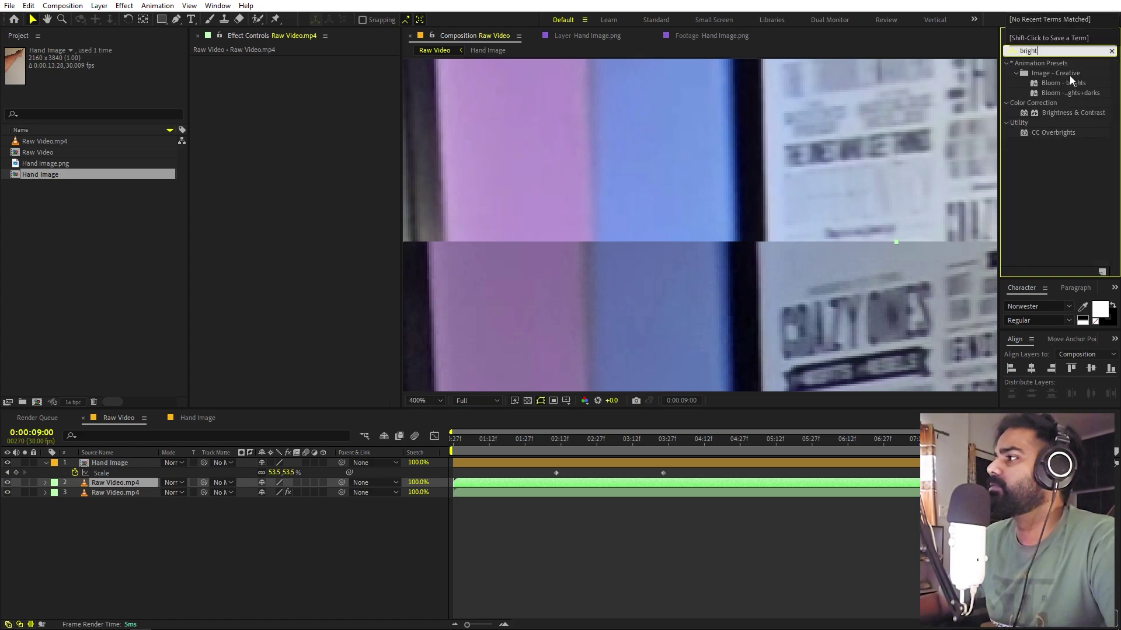
drag(1071, 113, 120, 484)
- Try a CC Glue Gun Light Intensity of 0 on the lower Raw Video.mp4 layer, and undo it
click(103, 494)
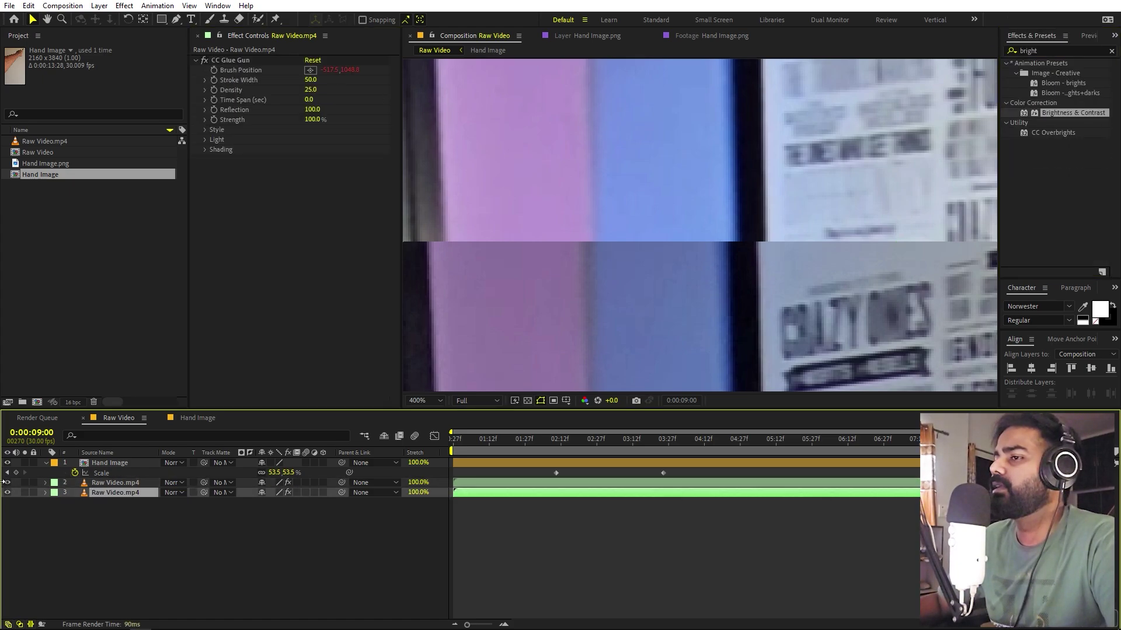
click(204, 140)
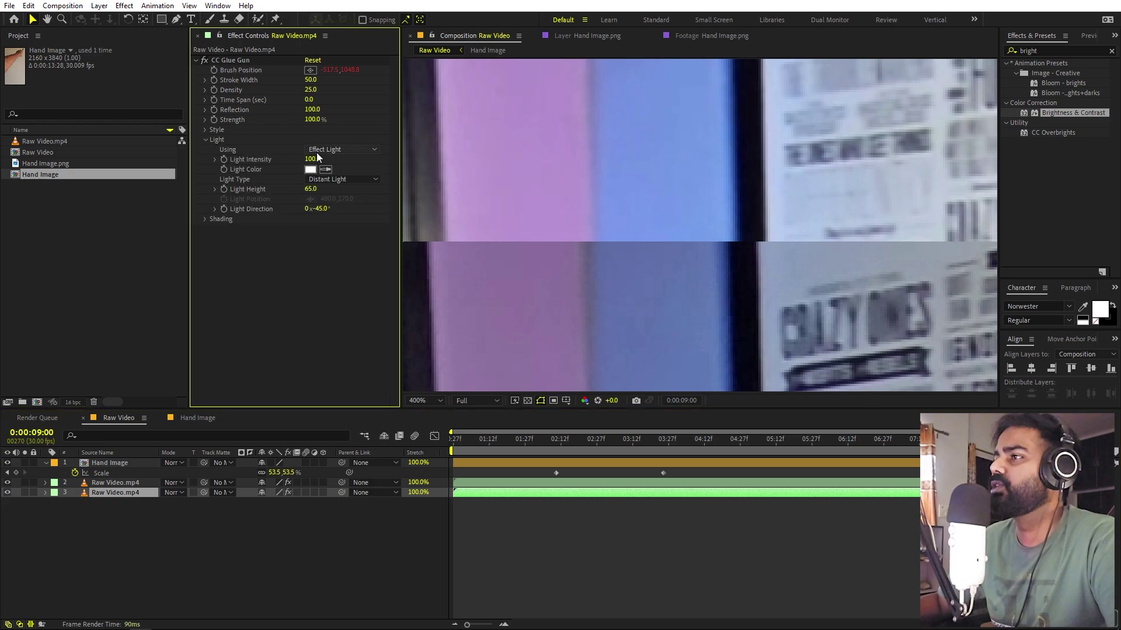
text(0)
key(Return)
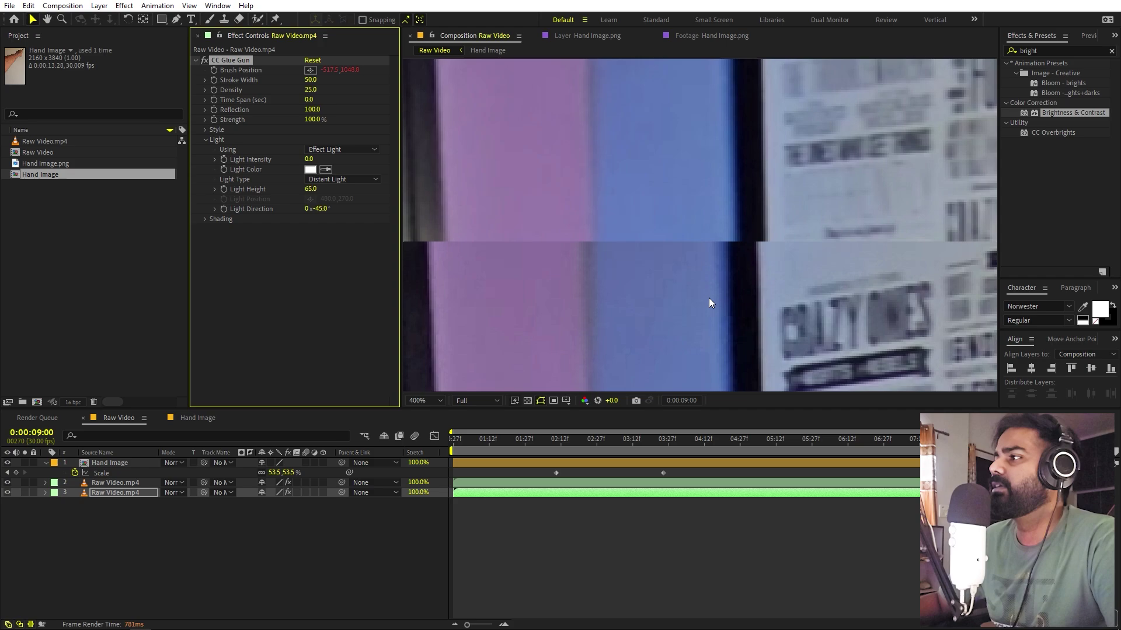
key(ctrl+z)
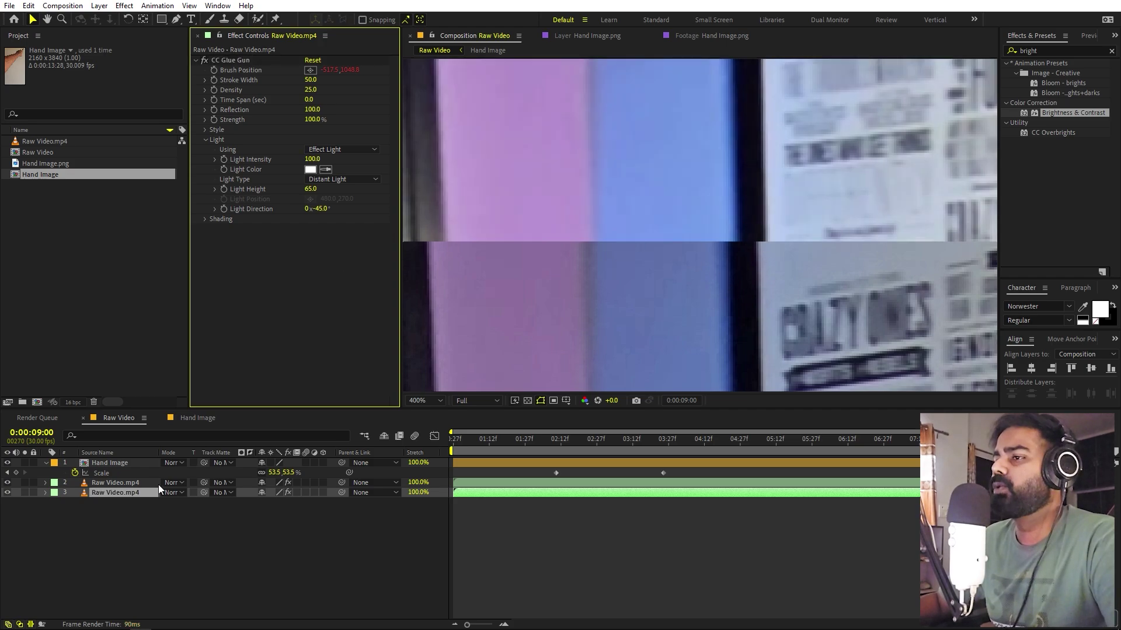
- Set Brightness to 38 and Contrast to 34 on the upper Raw Video.mp4 copy to match the painted layer
click(139, 482)
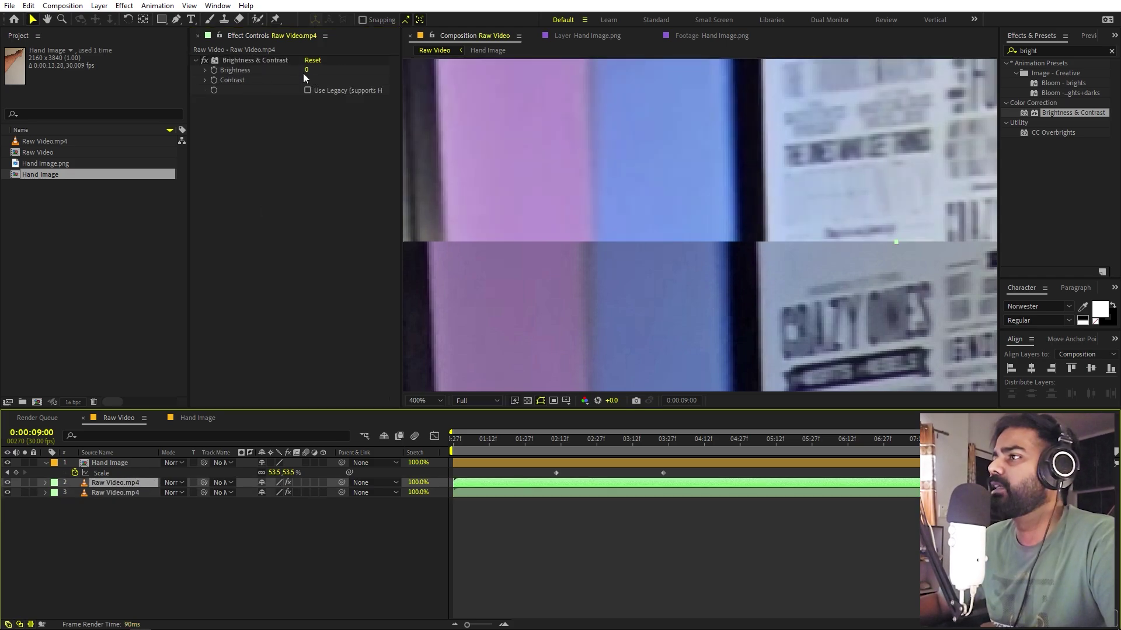
mouse_move(304, 72)
mouse_down()
mouse_move(332, 83)
mouse_move(317, 71)
mouse_up()
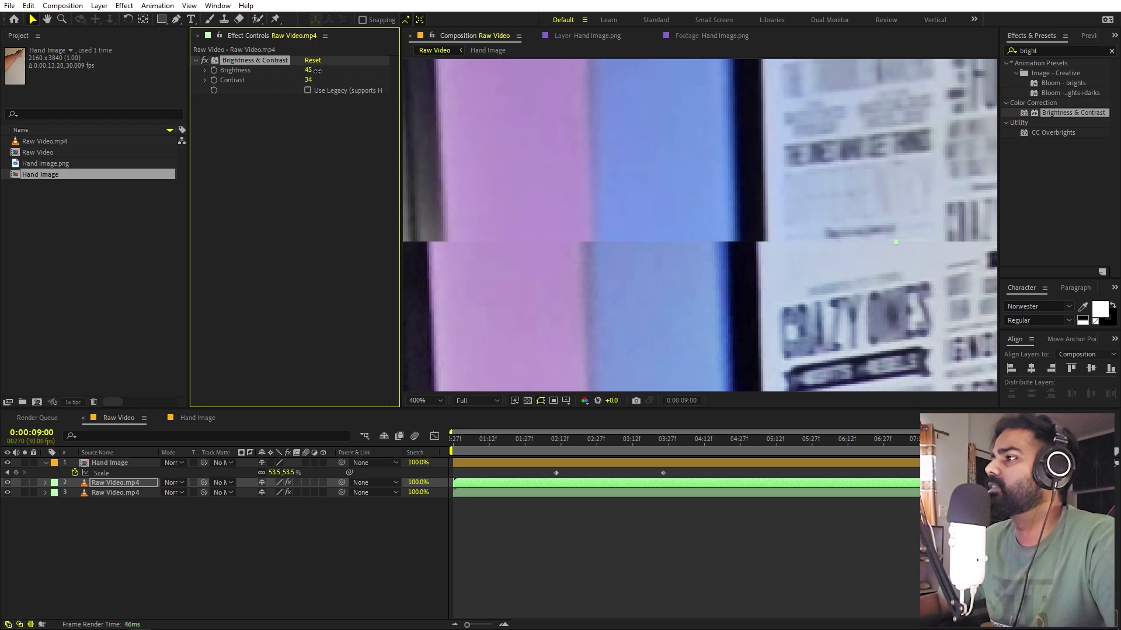
scroll(701, 278, down, 5)
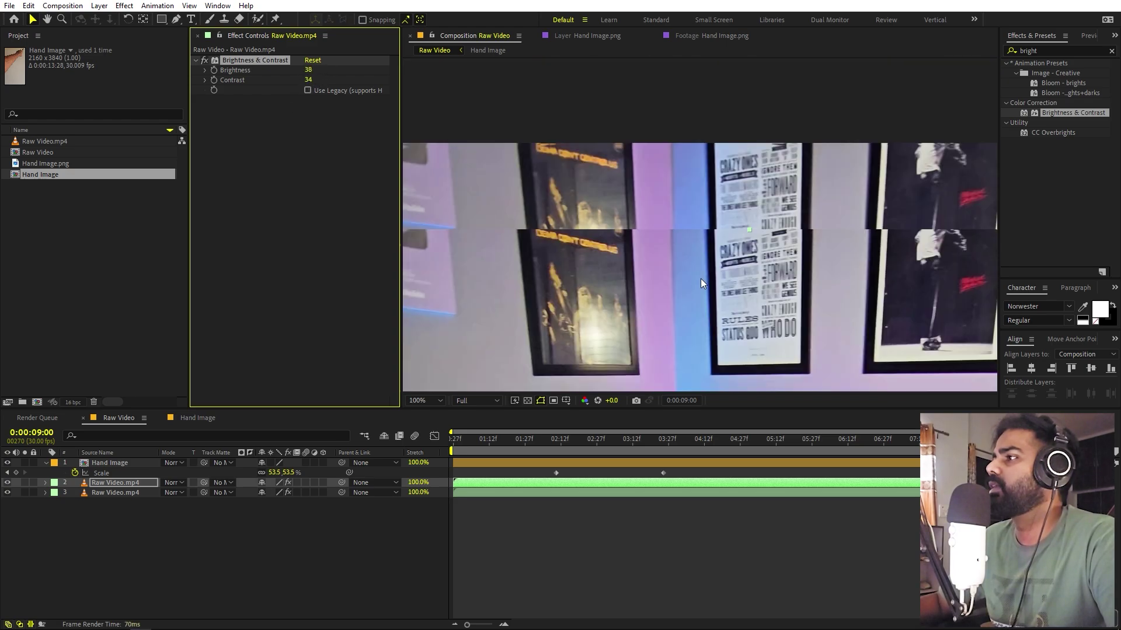
- Center the upper Raw Video.mp4 copy vertically in the composition and fit the whole frame in the viewer
click(1111, 368)
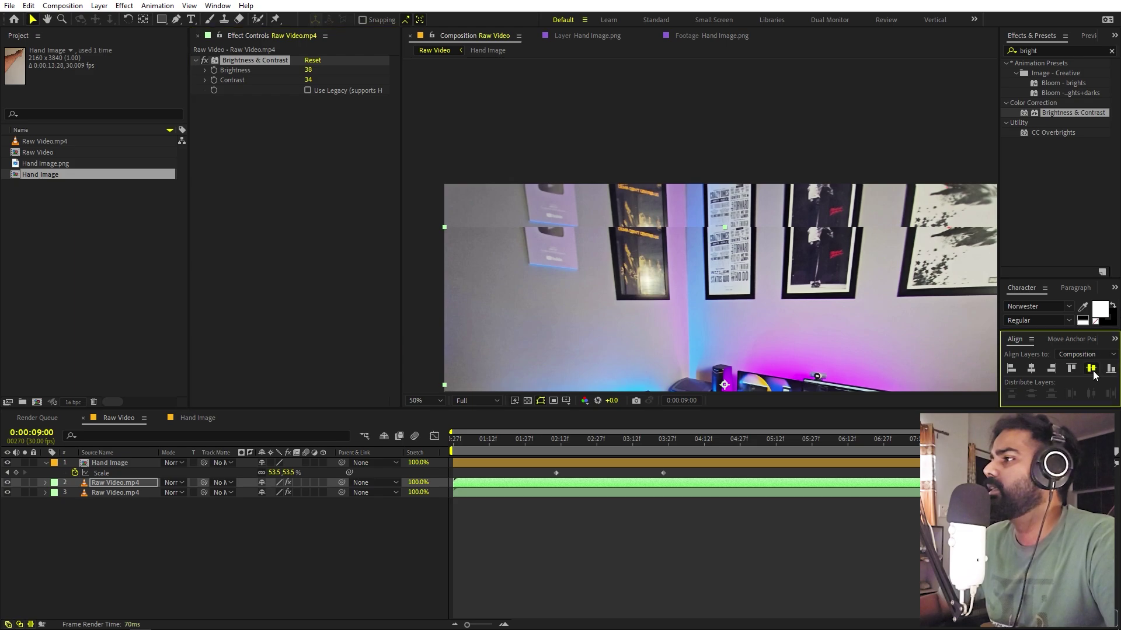
click(425, 401)
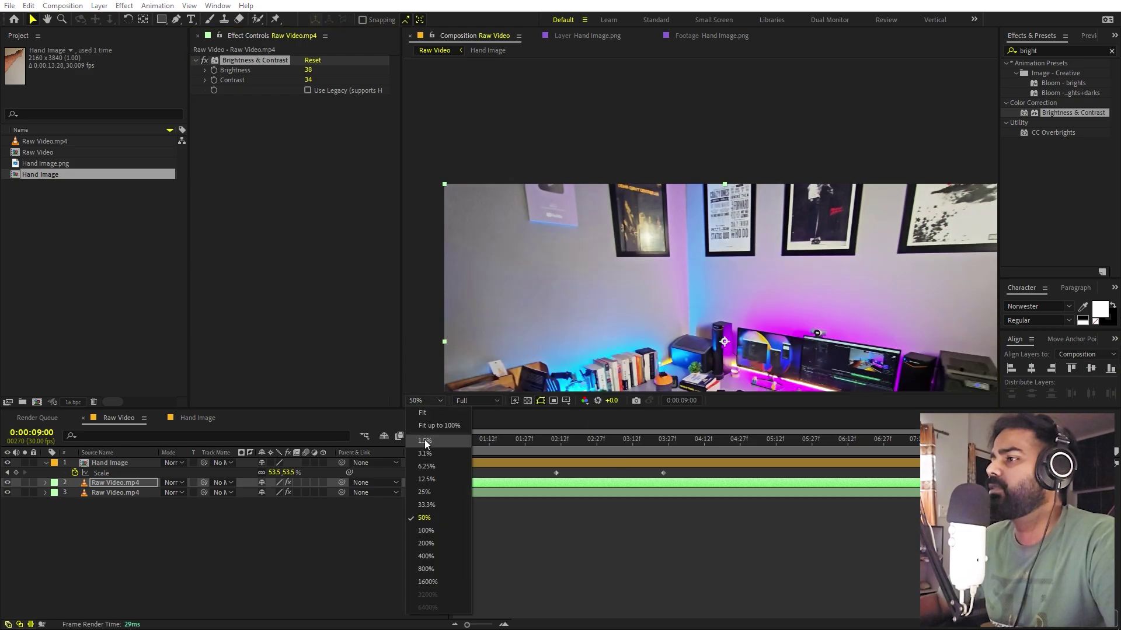
click(438, 425)
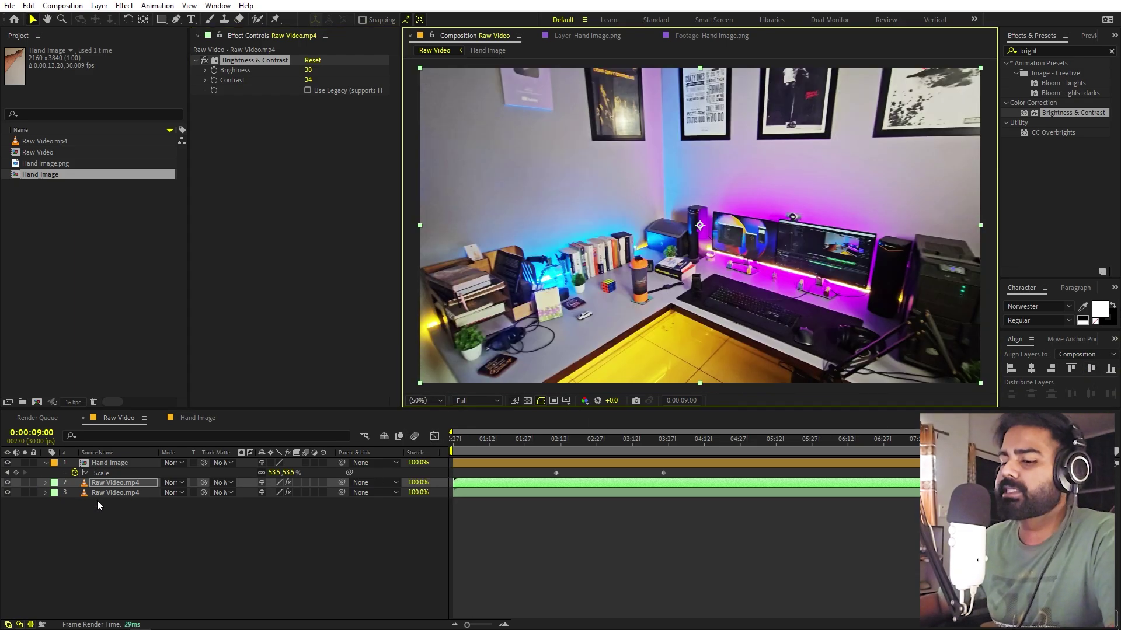
- Keyframe the upper Raw Video.mp4 copy's Opacity from 0% at 0:00:07:25 to 100% at about 0:00:08:22 and preview the fade
key(alt+shift+t)
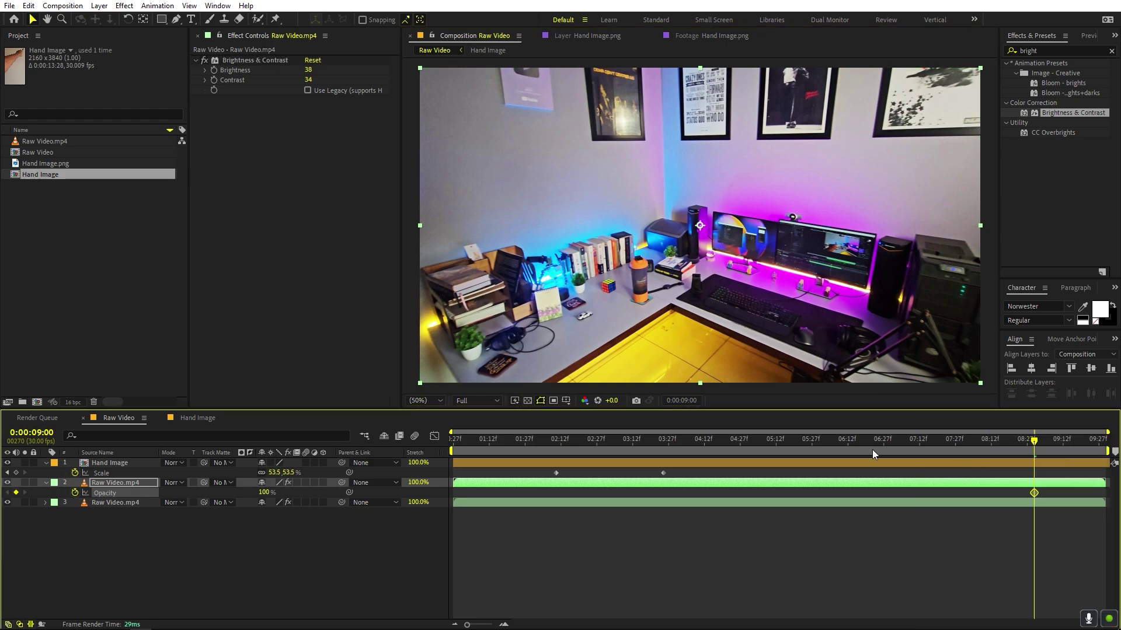
drag(874, 449, 907, 450)
key(space)
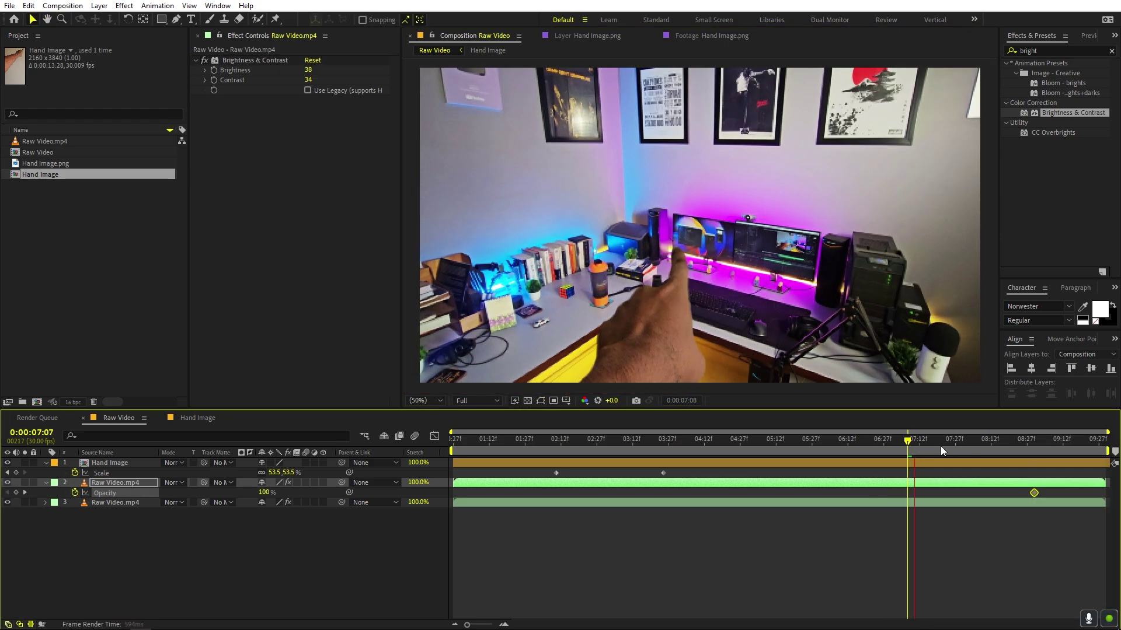
key(space)
click(948, 446)
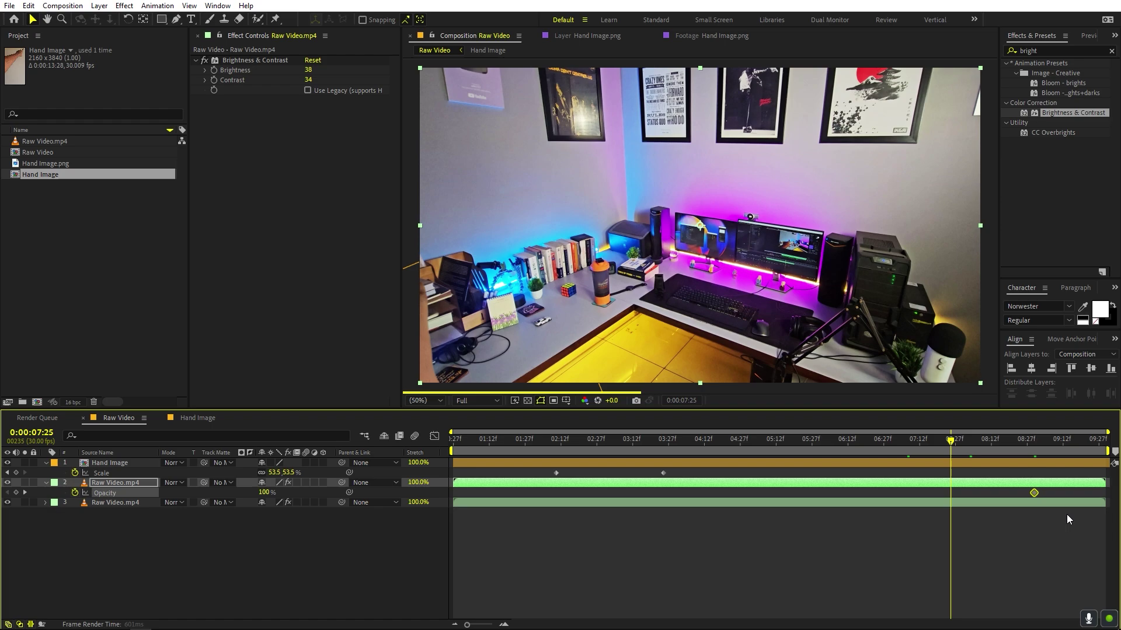
drag(1035, 495, 1016, 496)
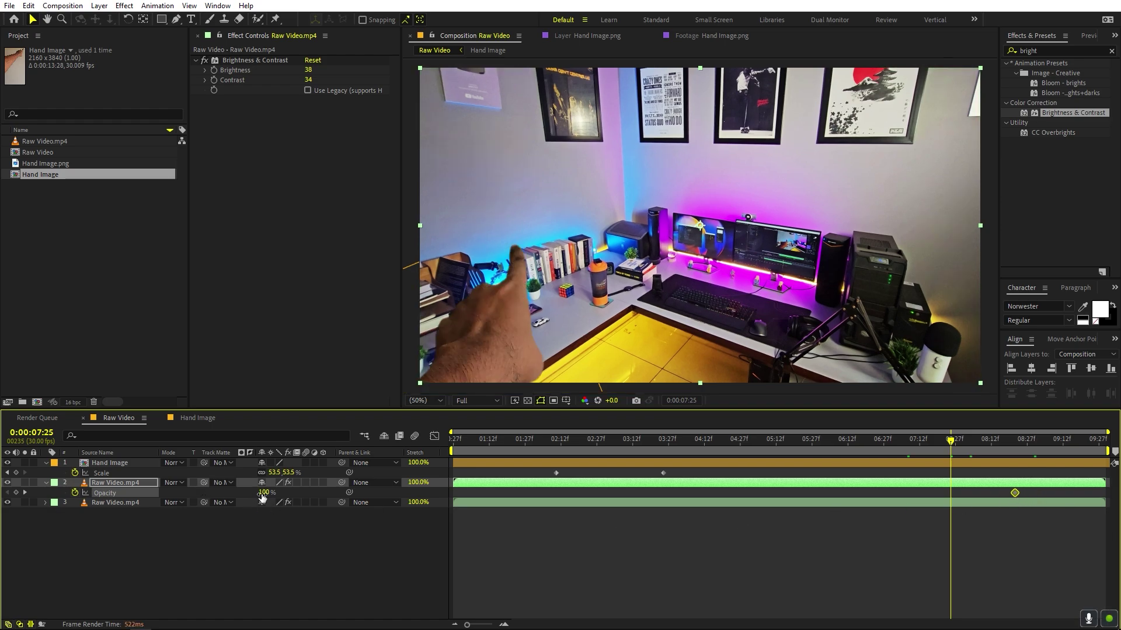
drag(262, 496, 198, 496)
key(space)
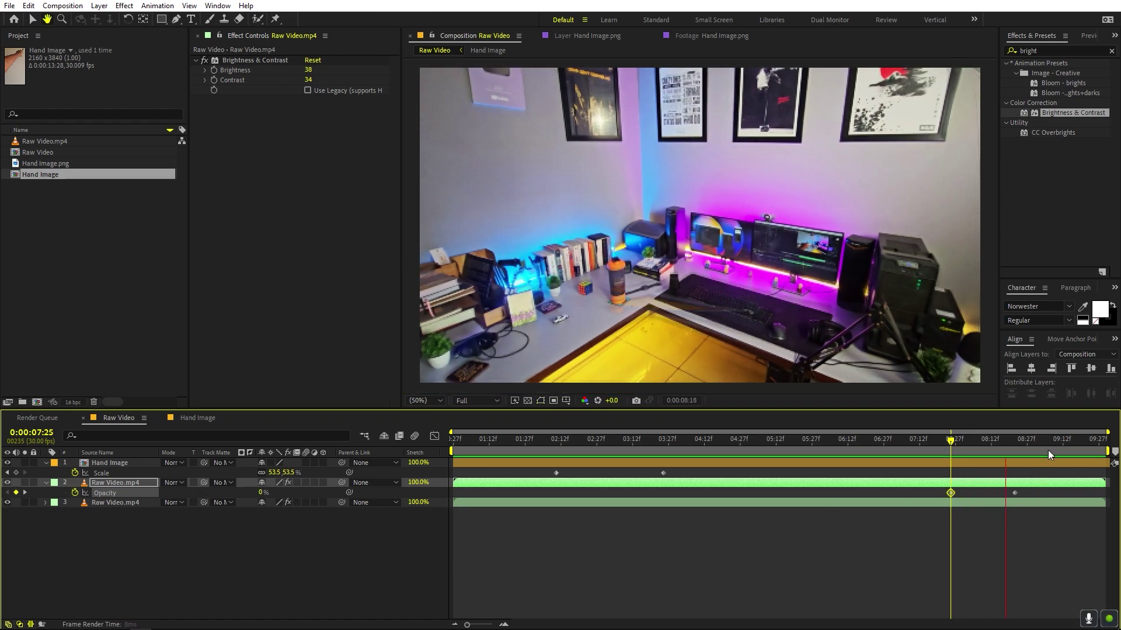
click(923, 443)
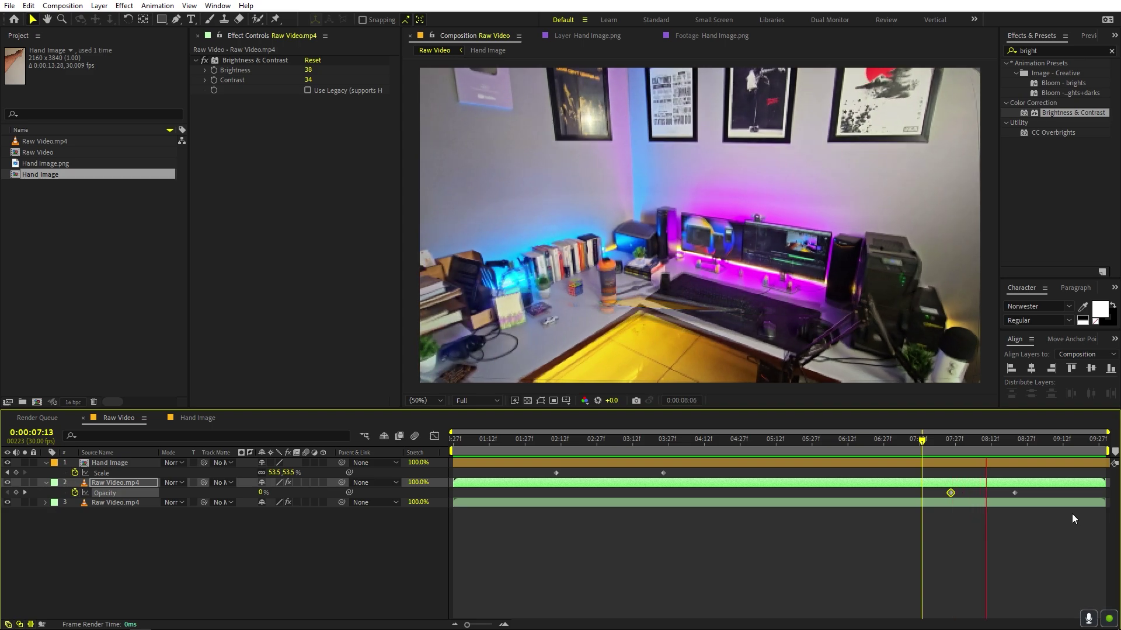
- Ease Hand Image's final Position move after 0:00:07:26 in the Graph Editor with a smooth start and a longer slowdown, and preview the exit
click(697, 452)
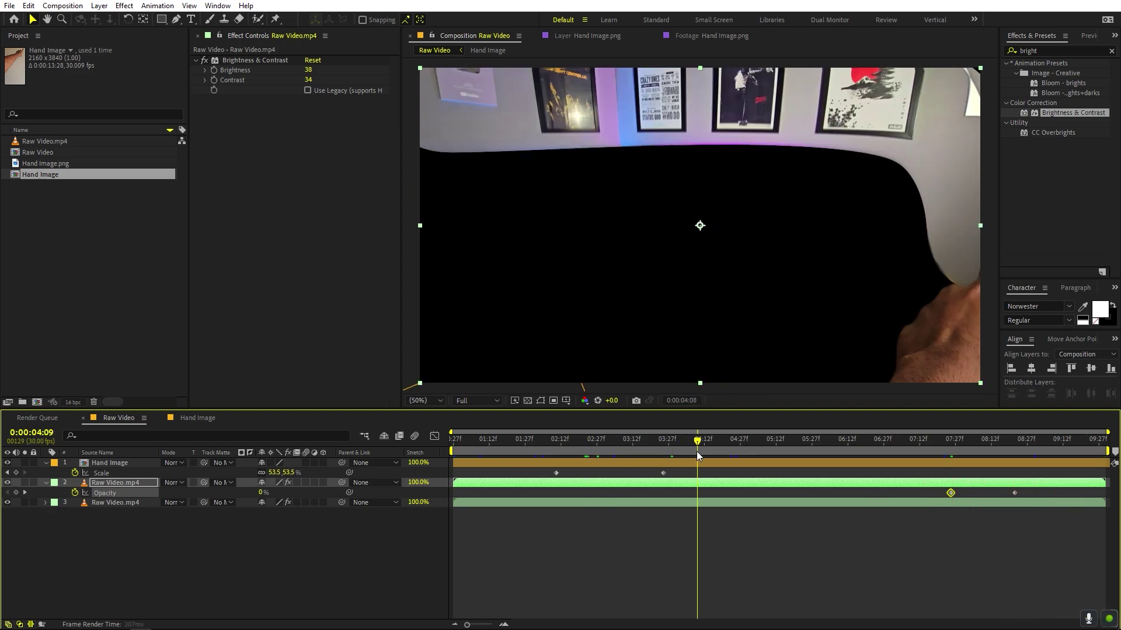
click(746, 463)
key(u)
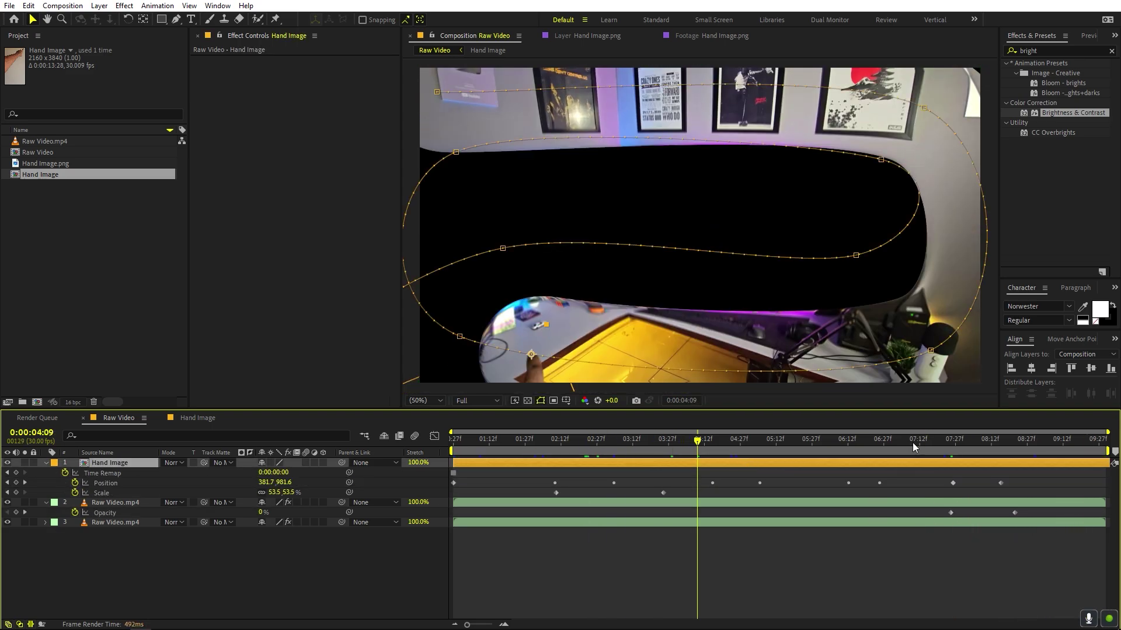
click(952, 450)
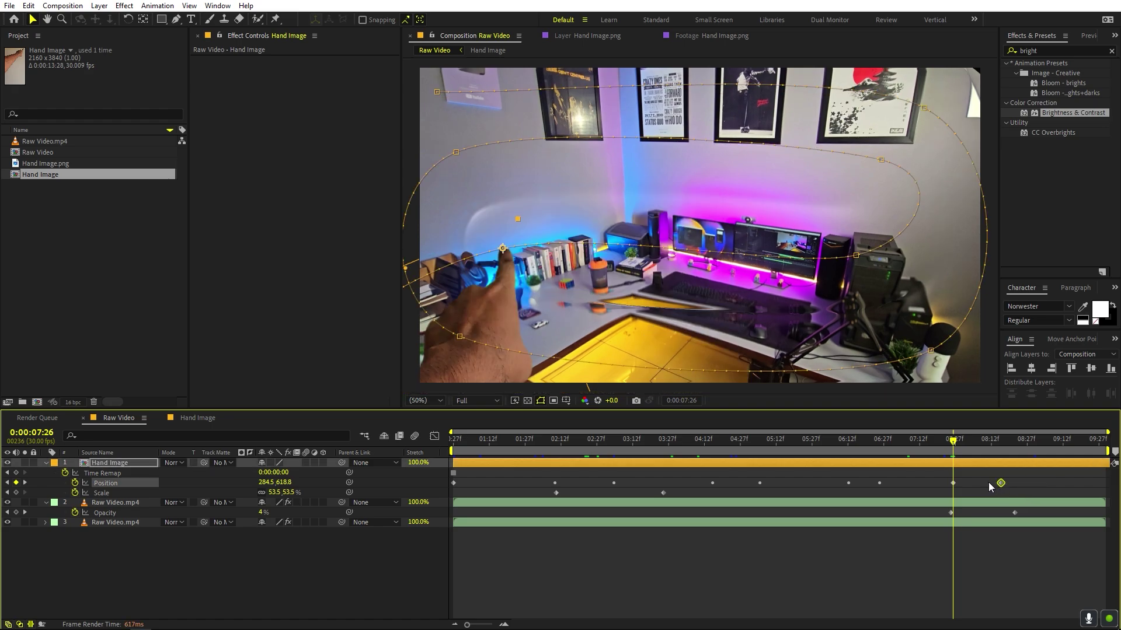
click(1000, 483)
click(433, 436)
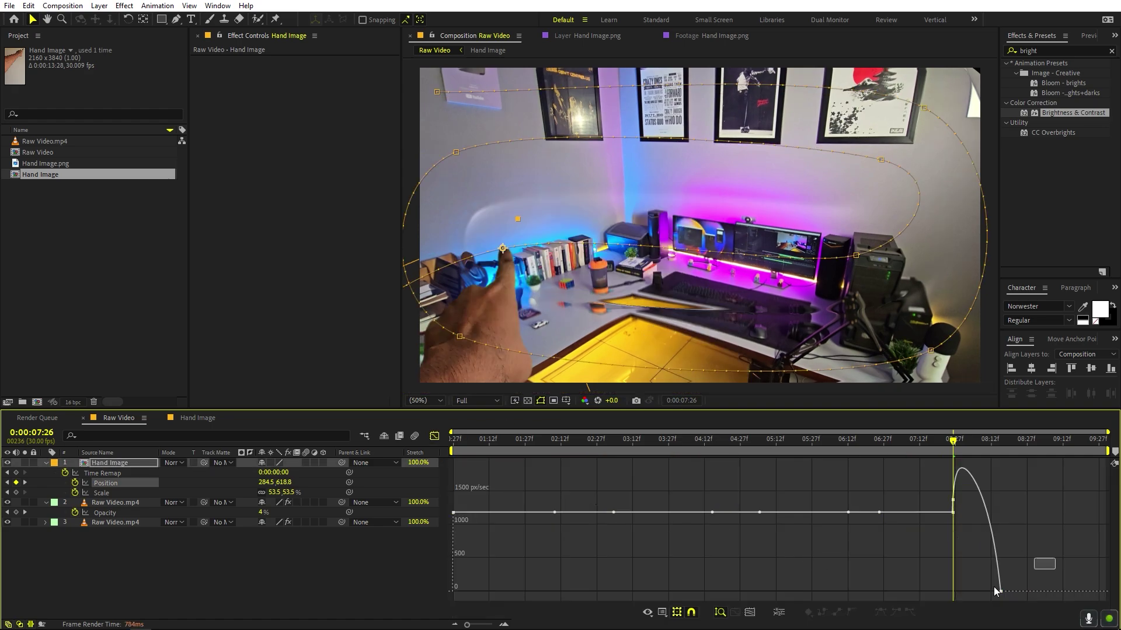
drag(992, 592, 980, 593)
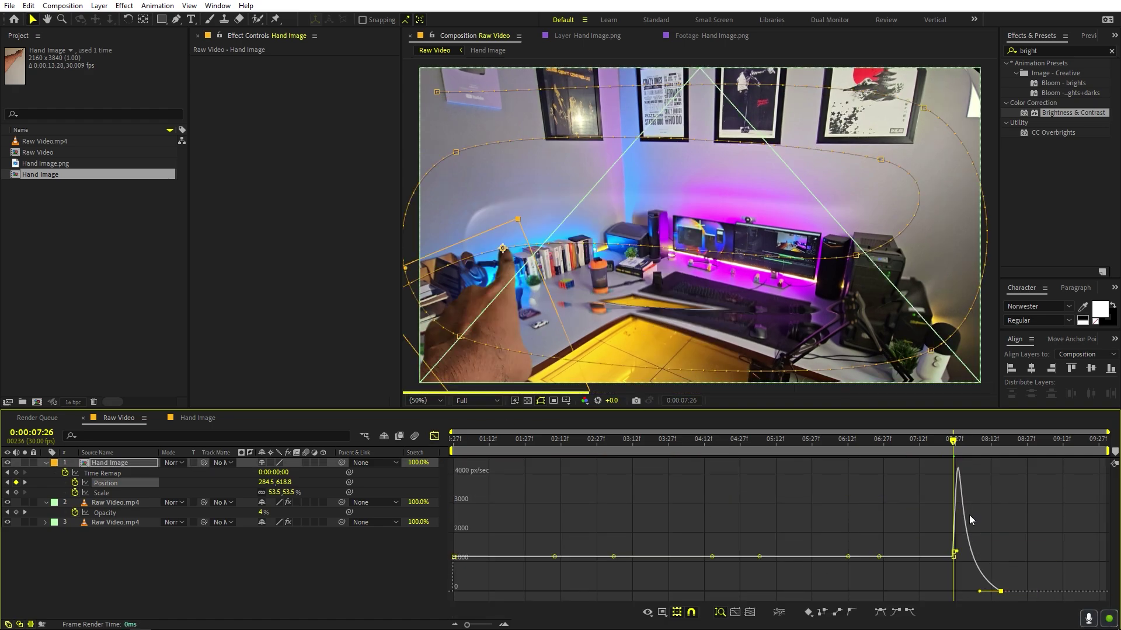
drag(956, 552, 962, 558)
key(space)
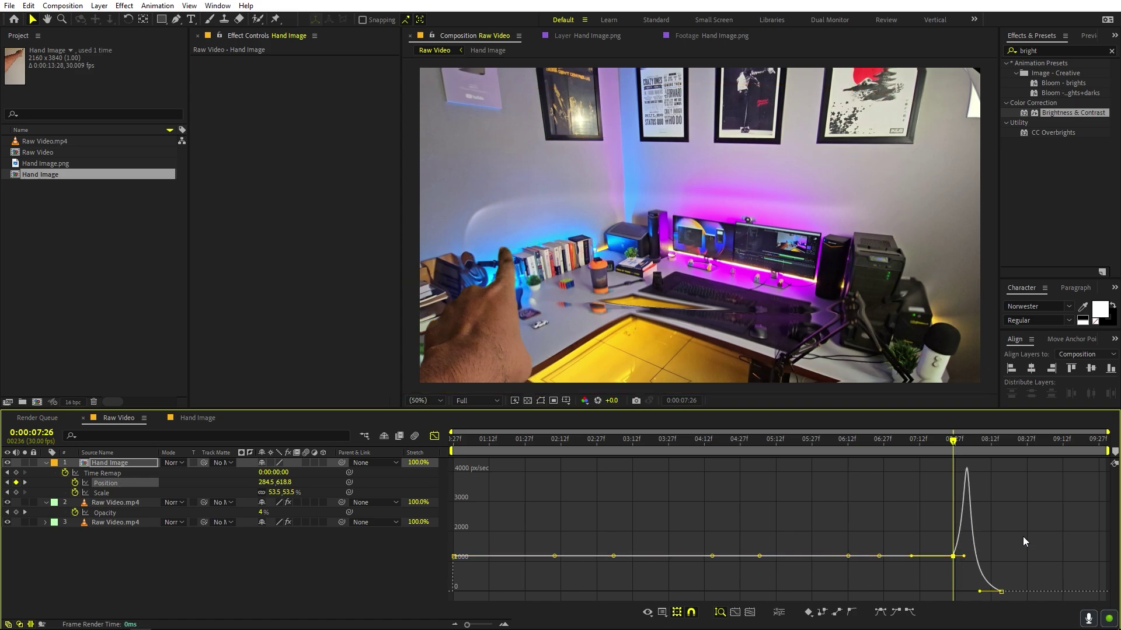
click(434, 437)
- Scrub through the painting section and play back the finished animation from 0:00:00:27
drag(654, 441, 843, 451)
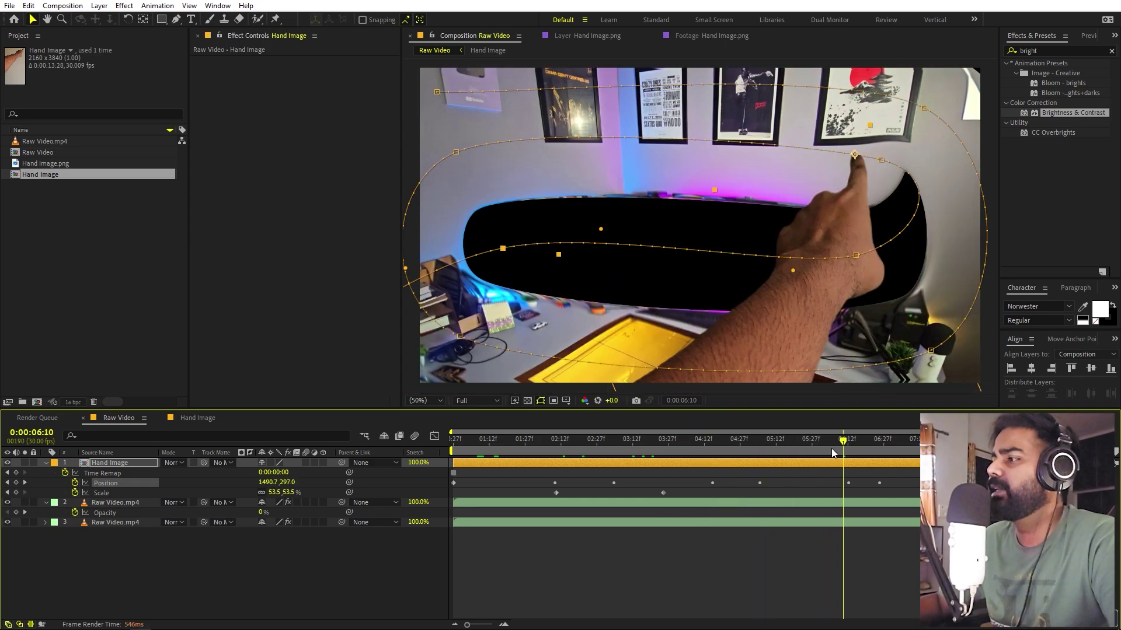
drag(843, 447, 1020, 450)
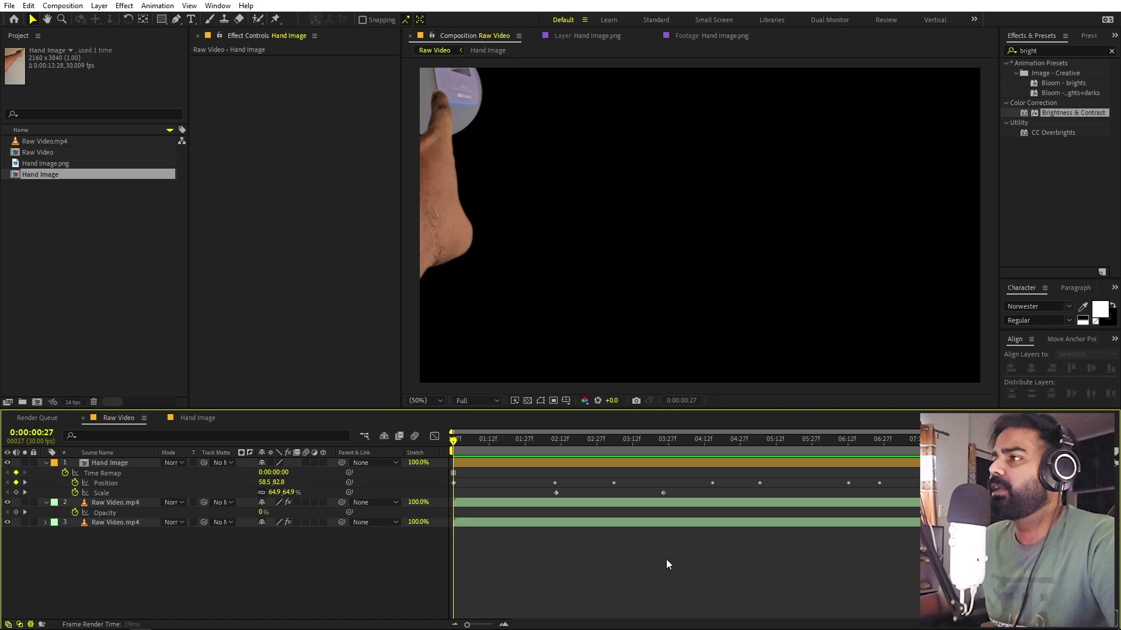
key(space)
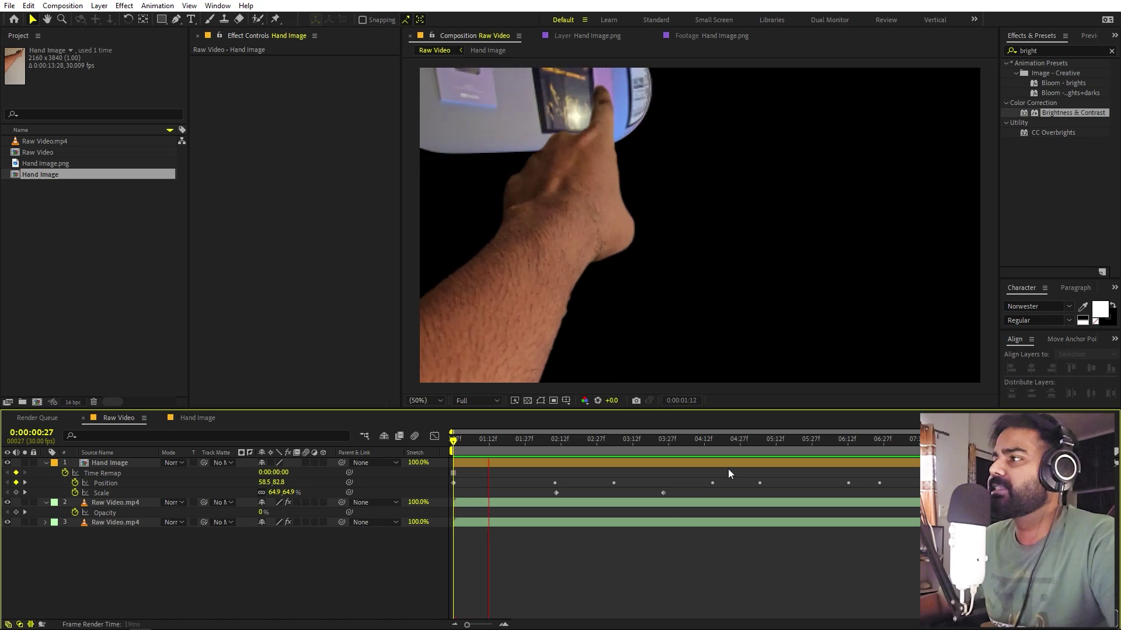